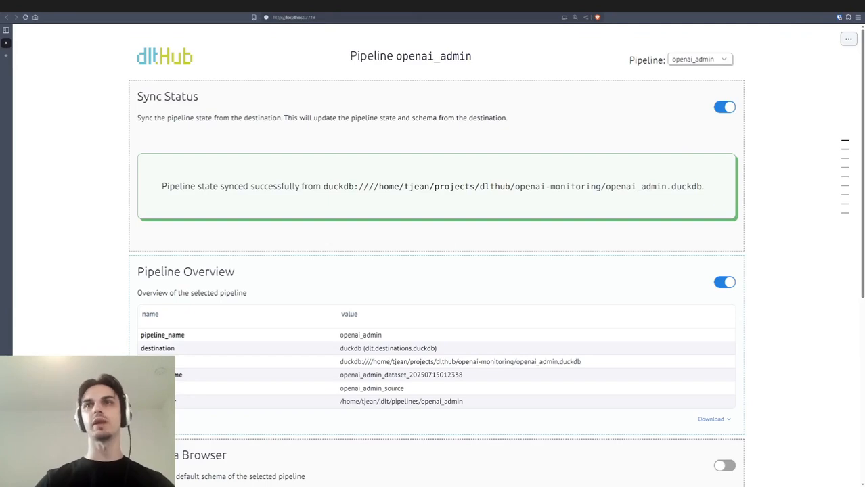
left_click(700, 59)
scroll(725, 159, "down", 3)
key("Escape")
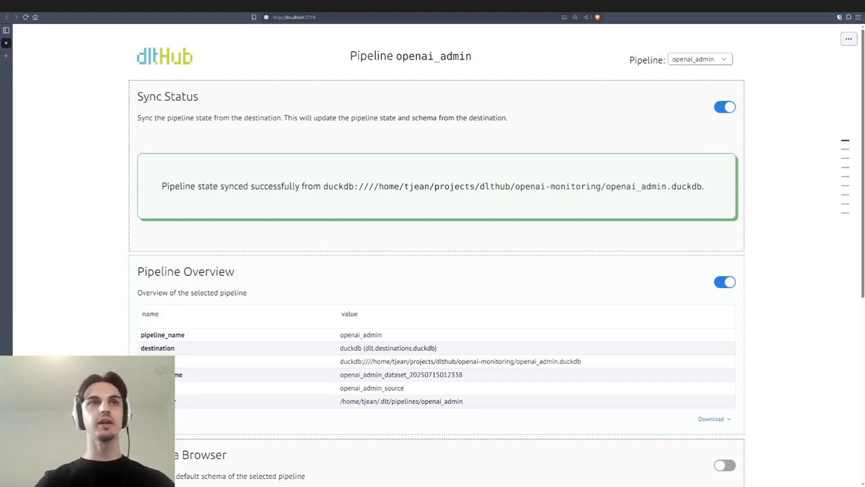
- Collapse the Sync Status and Pipeline Overview sections and expand the Schema Browser section
left_click(724, 107)
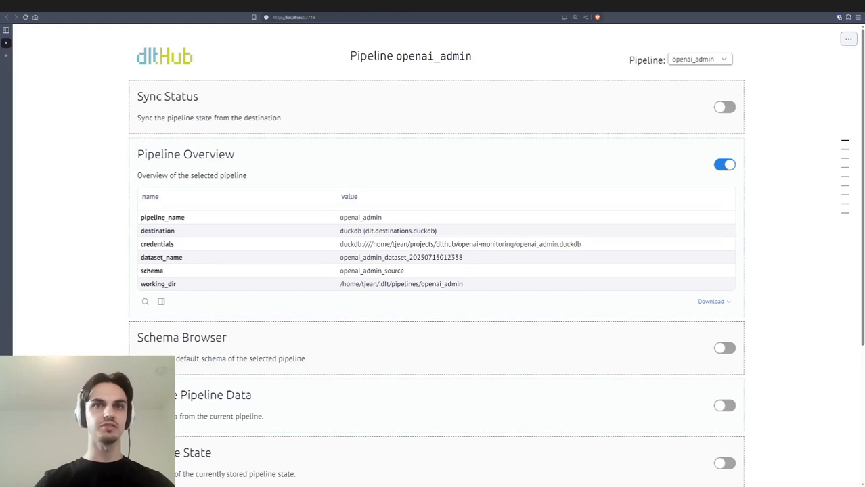
left_click(724, 166)
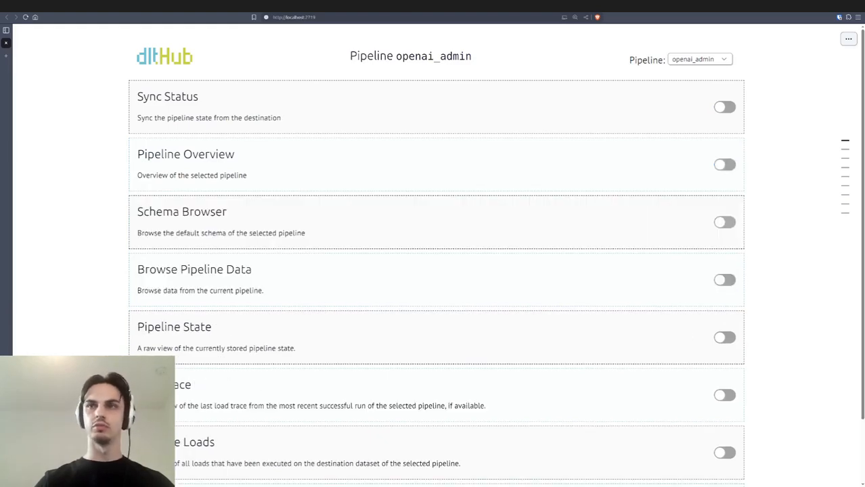
left_click(724, 222)
- Show child tables in the Schema Browser's table list and highlight the organization_costs__results child table of organization_costs
scroll(433, 271, "down", 3)
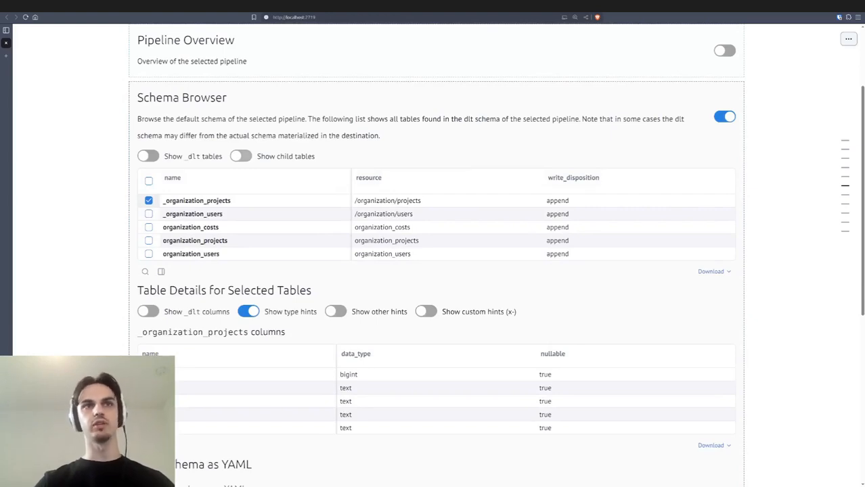
left_click(240, 155)
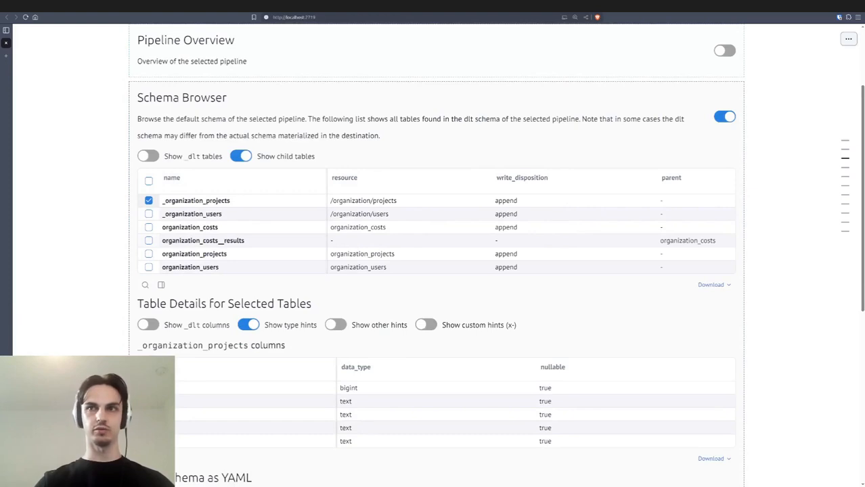
double_click(687, 241)
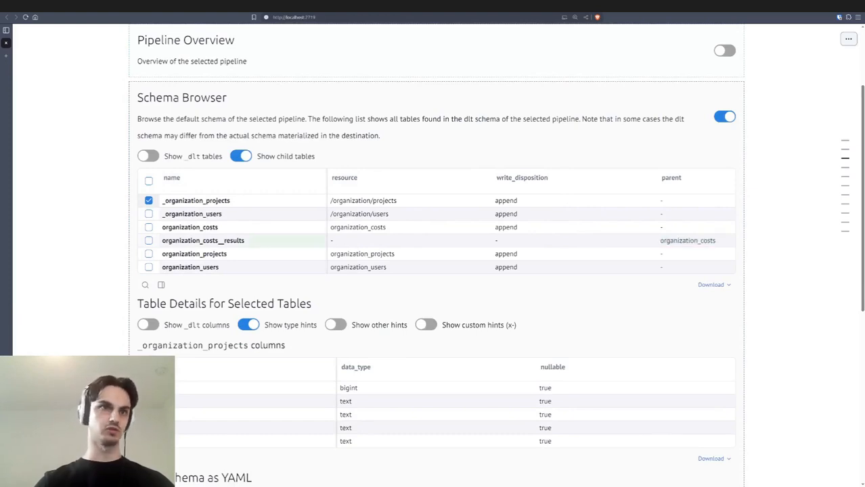
double_click(203, 241)
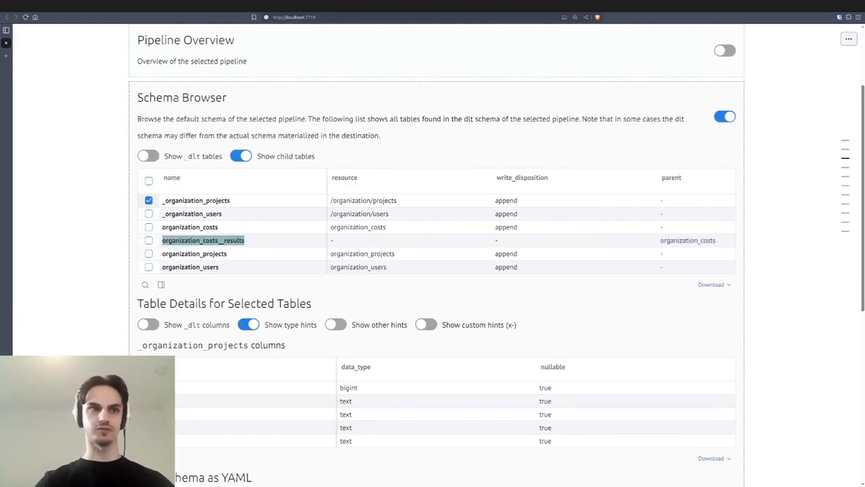
- Show the _dlt columns and other hints in the _organization_projects table details, and highlight the _dlt_id column name
scroll(434, 257, "down", 2)
left_click(148, 231)
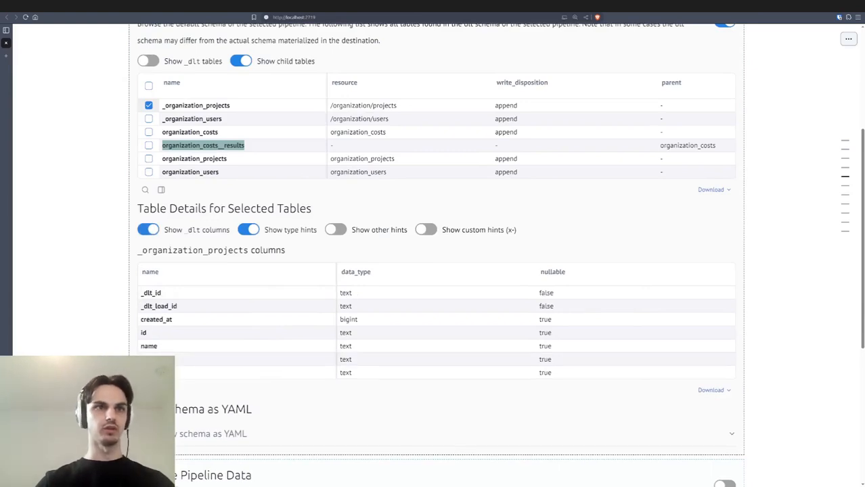
left_click(336, 230)
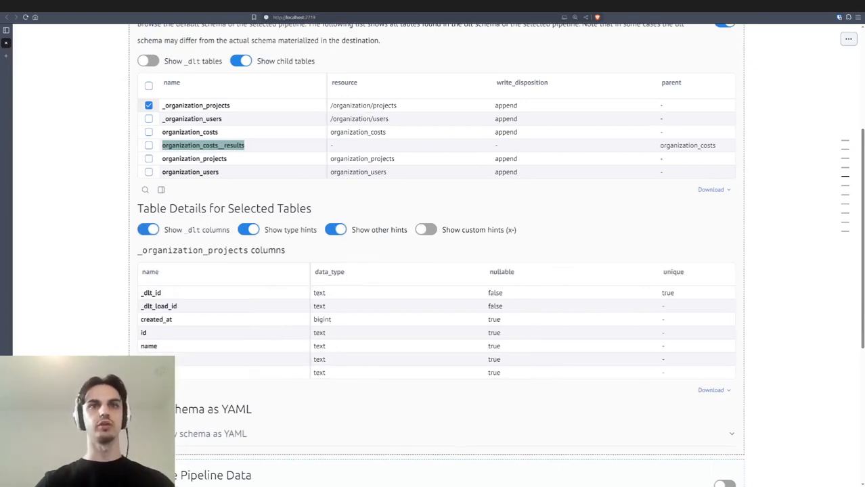
double_click(151, 292)
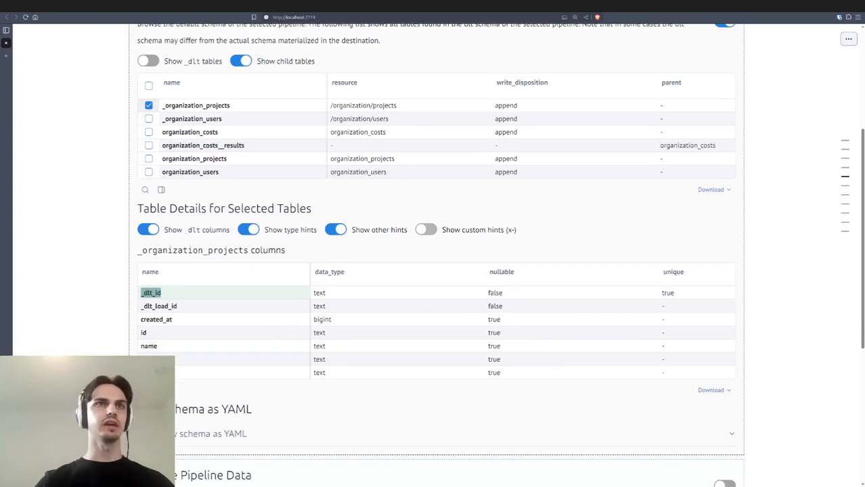
- Compare the _organization_projects and organization_projects entries in the schema's table list
scroll(433, 257, "up", 1)
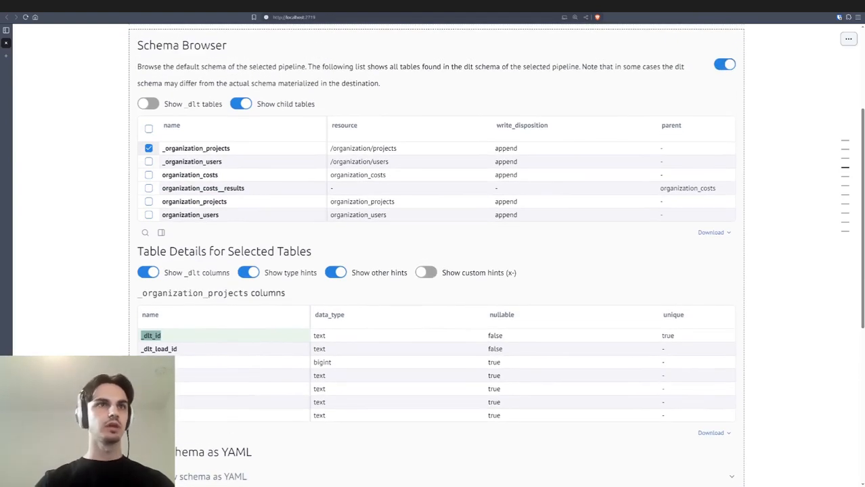
double_click(196, 148)
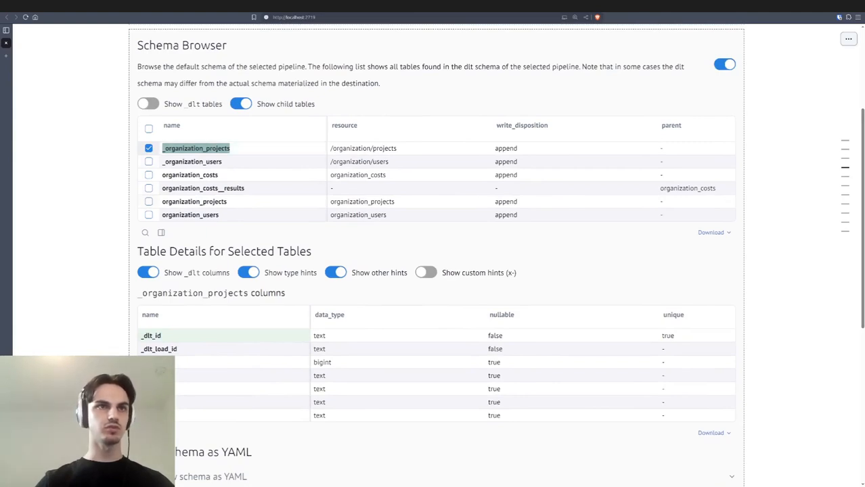
left_click_drag(323, 201, 163, 201)
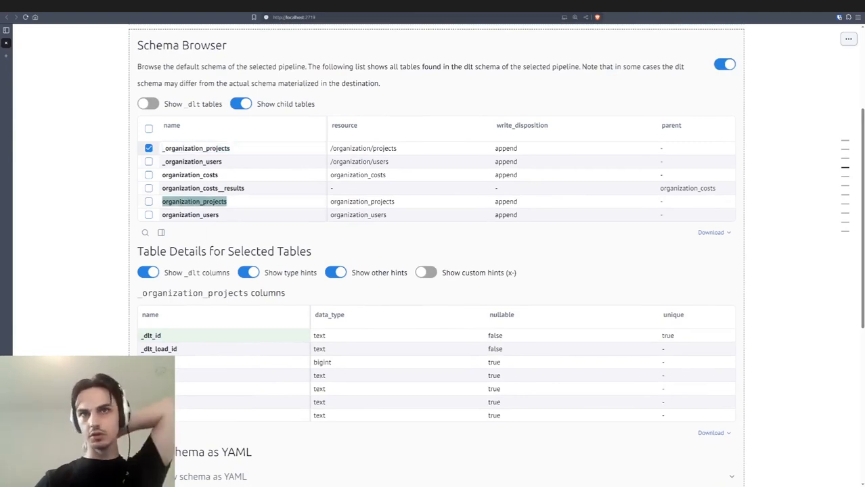
double_click(195, 148)
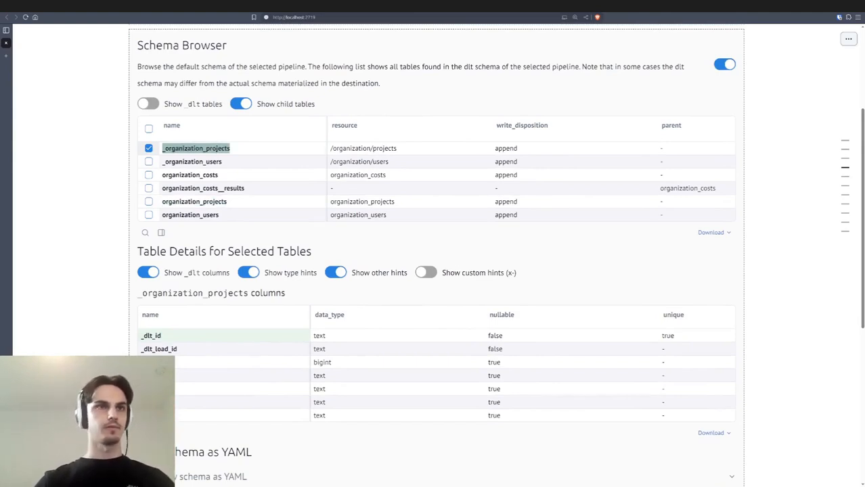
- Switch to the Cursor editor and examine the organization_projects resource block in openai_admin_pipeline.py
key("alt+Tab")
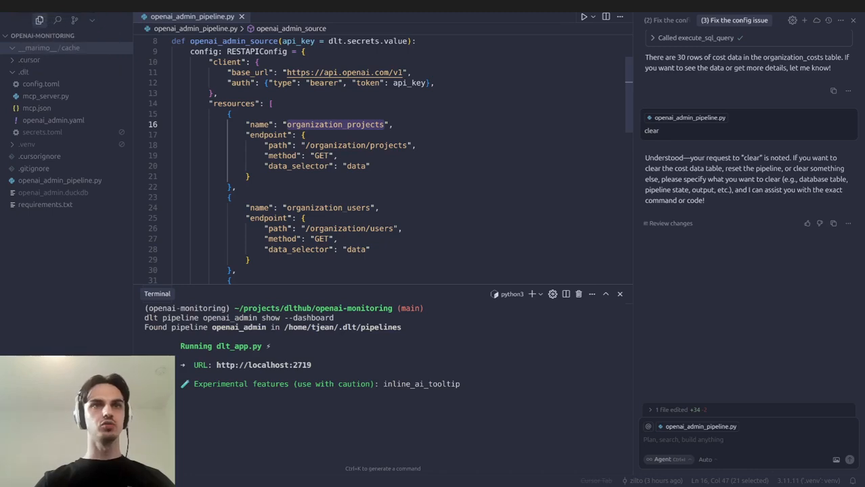
left_click(230, 196)
left_click(214, 114, "shift")
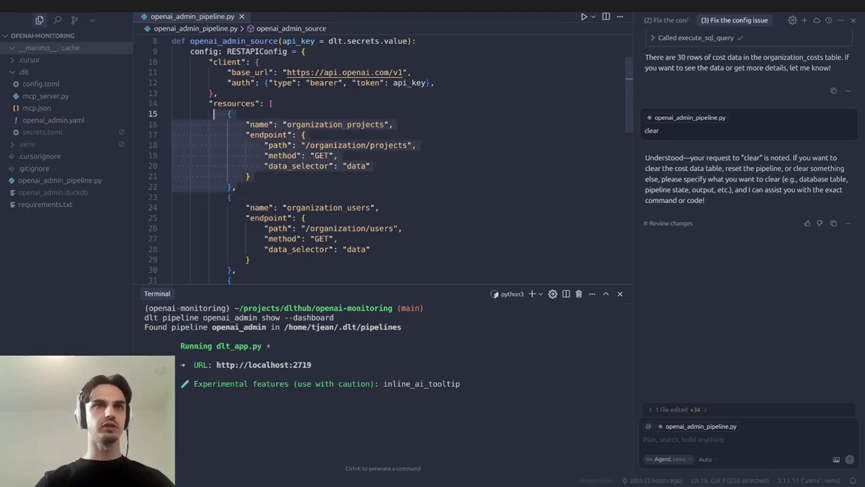
left_click(251, 176)
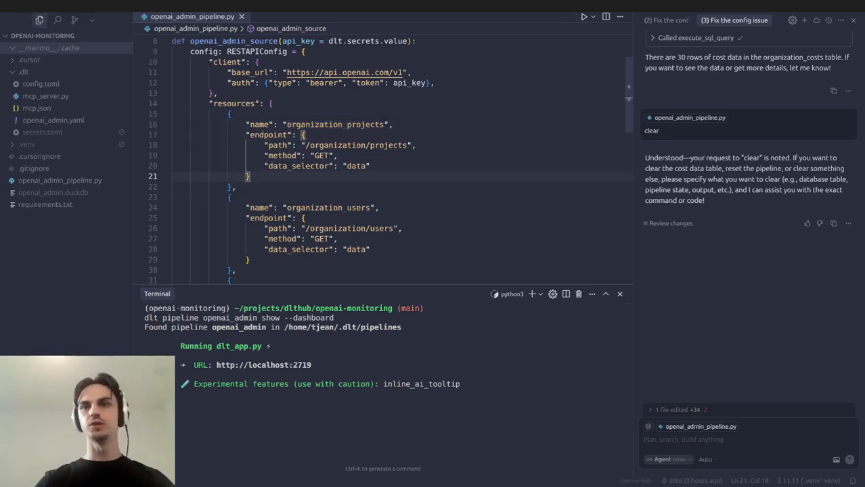
- Start a prompt to the AI agent with the question "What is the table _organization_projects about?"
left_click(644, 439)
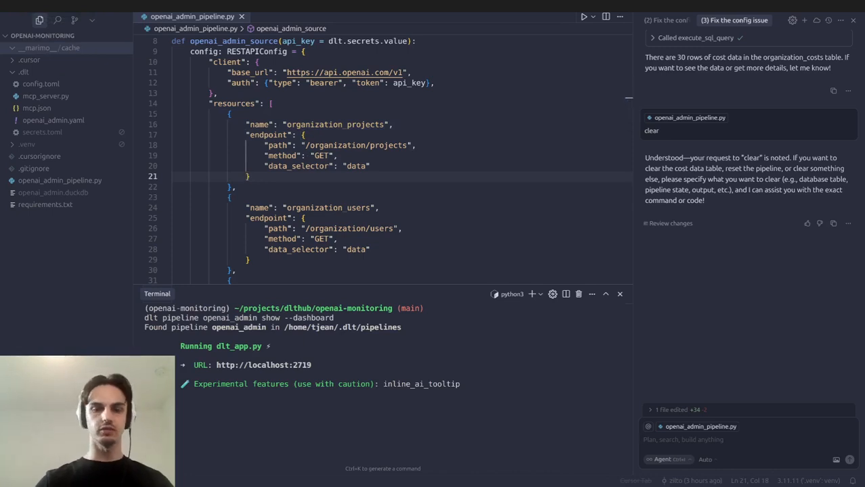
type("Wh")
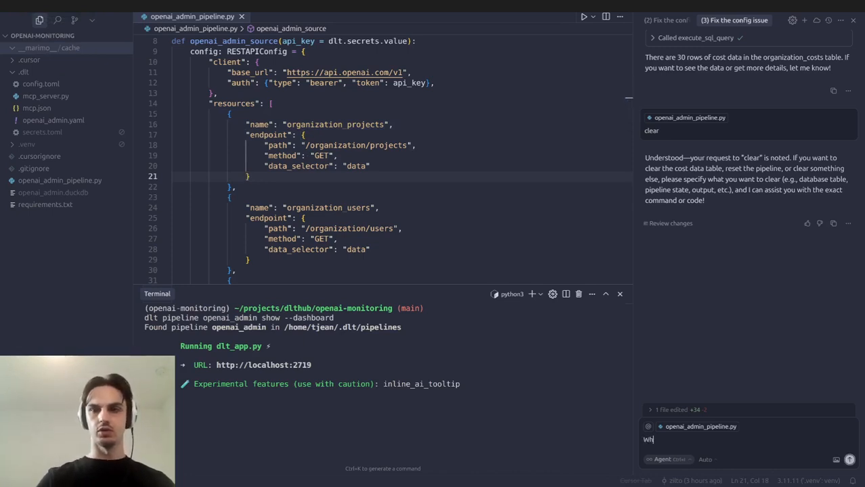
type("at is")
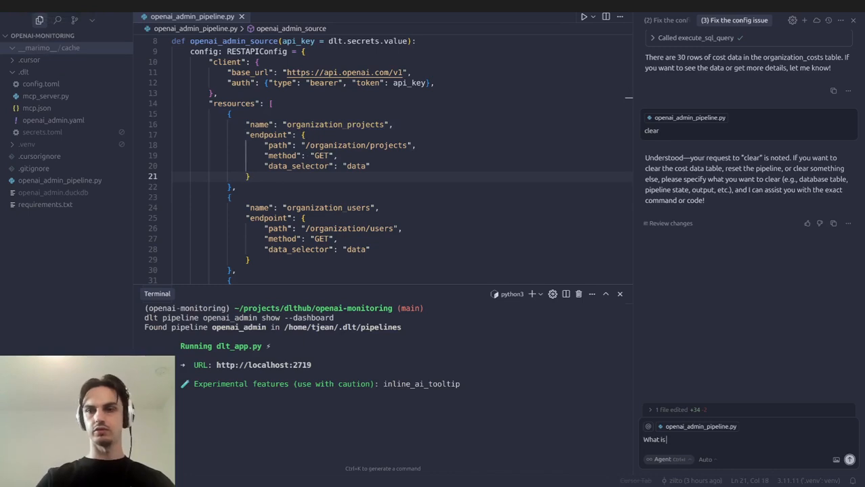
type(" the table organization_projects")
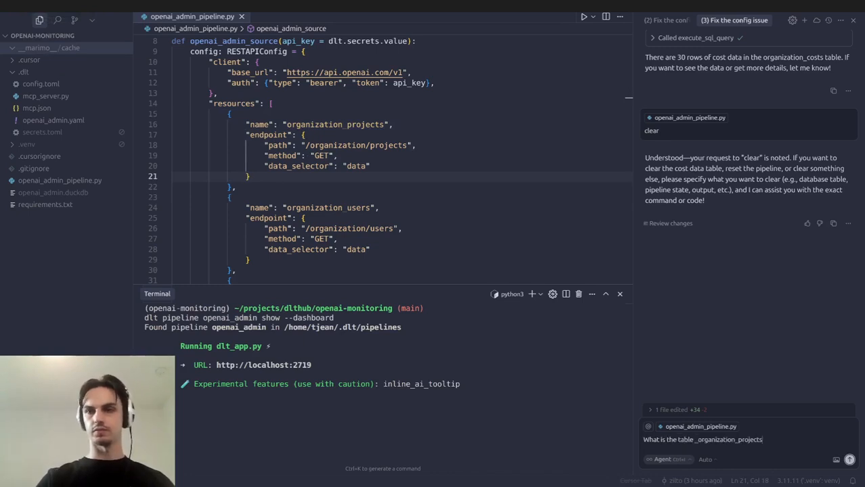
type(" about? and")
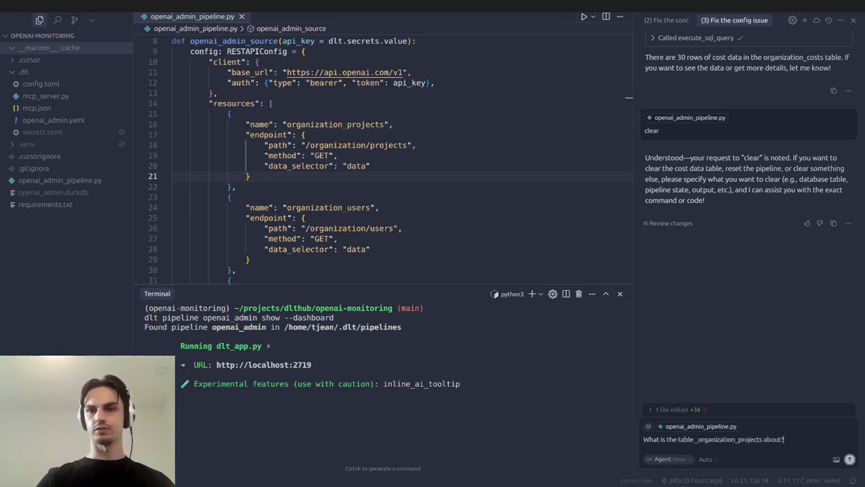
key("BackSpace")
key("BackSpace")
key("BackSpace")
- Add the question "is it different from table organization_projects?" to the agent prompt
type("is")
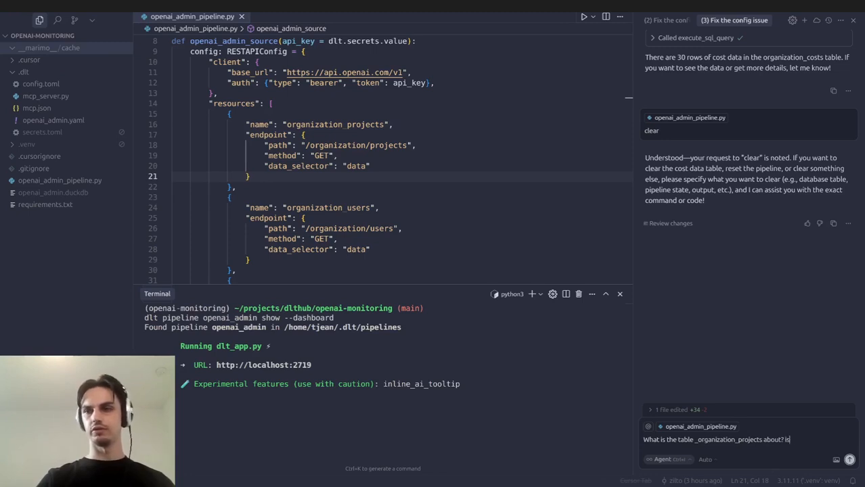
type(" it different from _organization_projects")
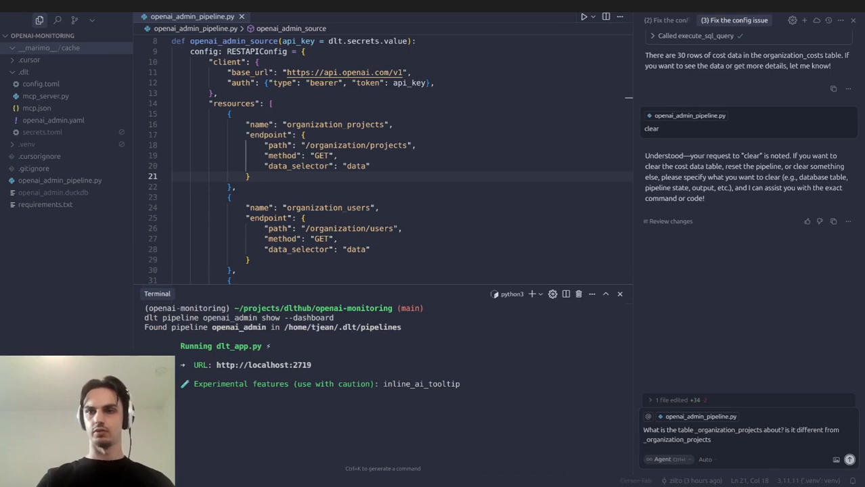
key("Home")
key("Delete")
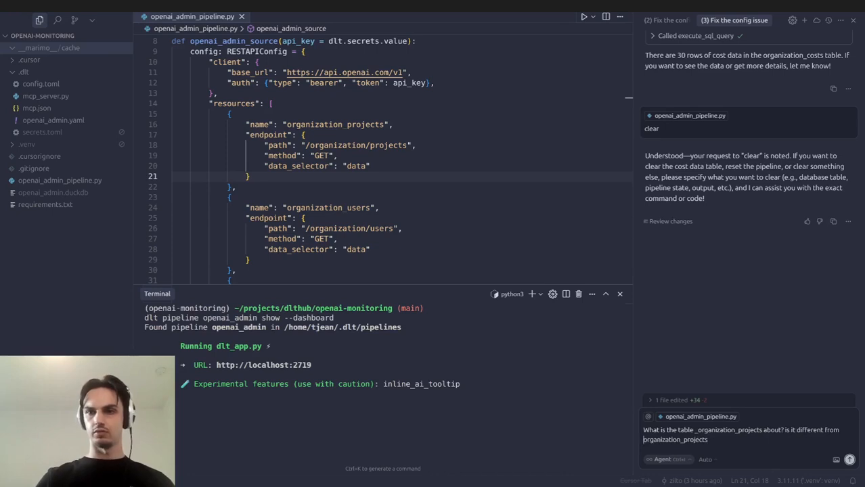
key("Home")
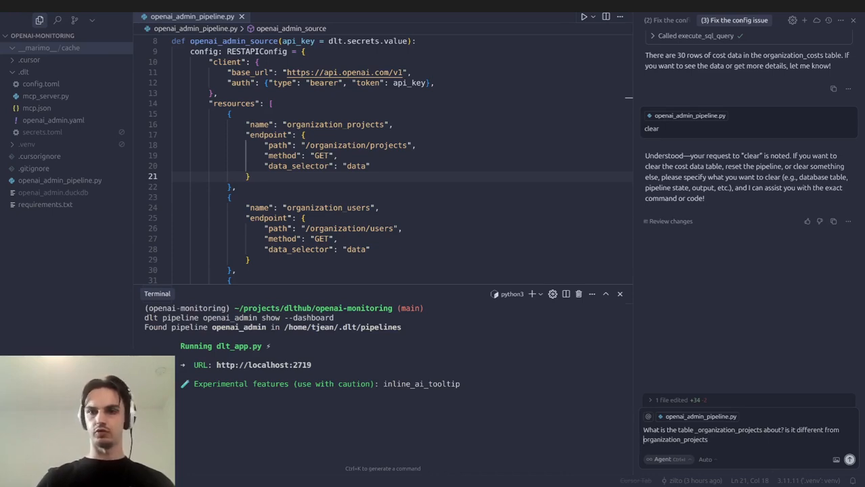
type("table")
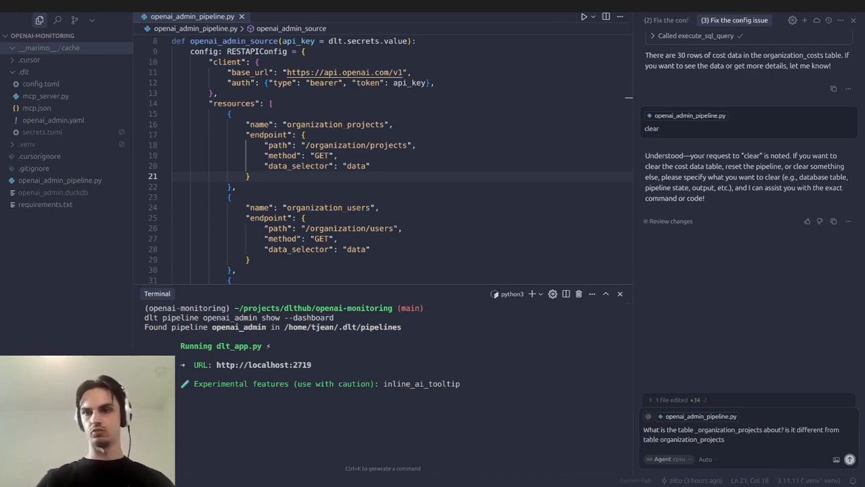
key("End")
type("?")
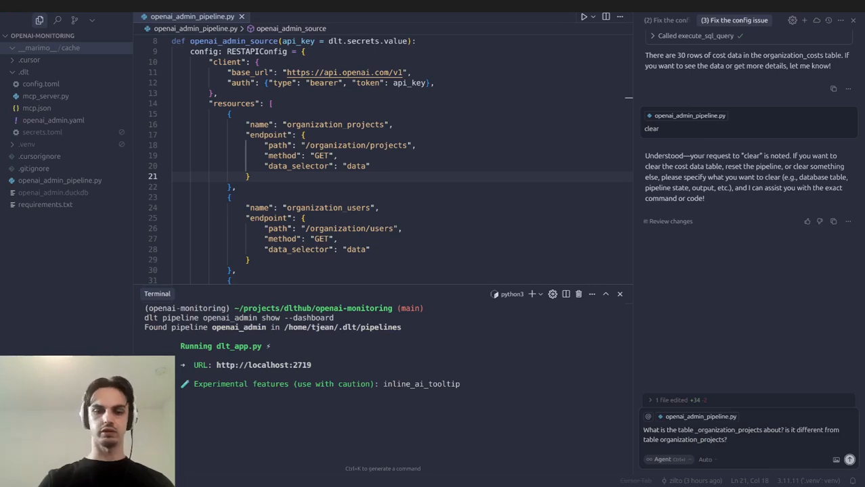
- Add "When was each table loaded?" to the prompt and send it to the agent
type(" When was")
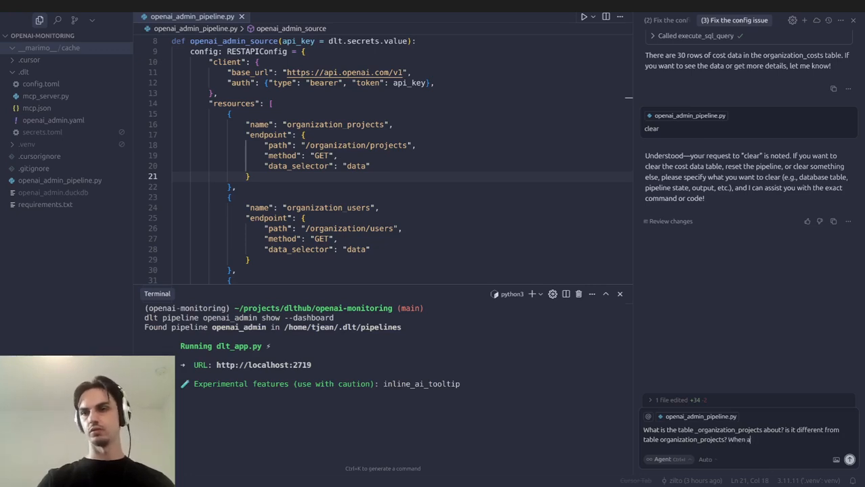
type(" each table l")
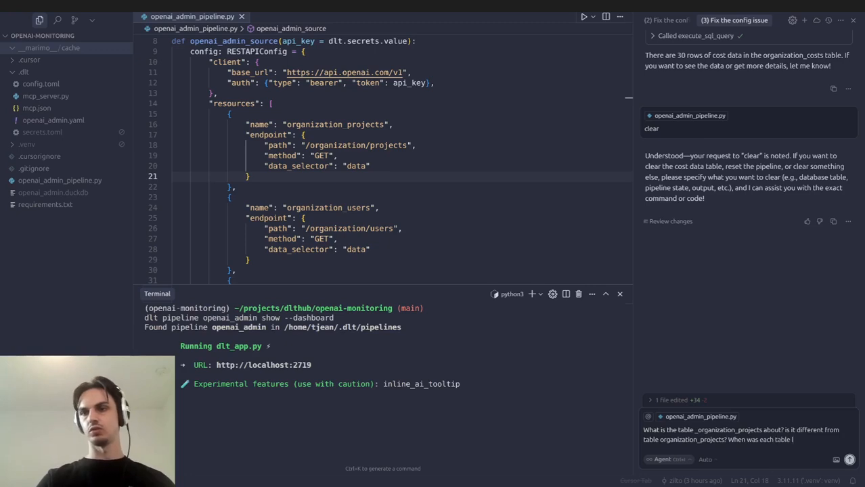
type("oaded?")
key("Return")
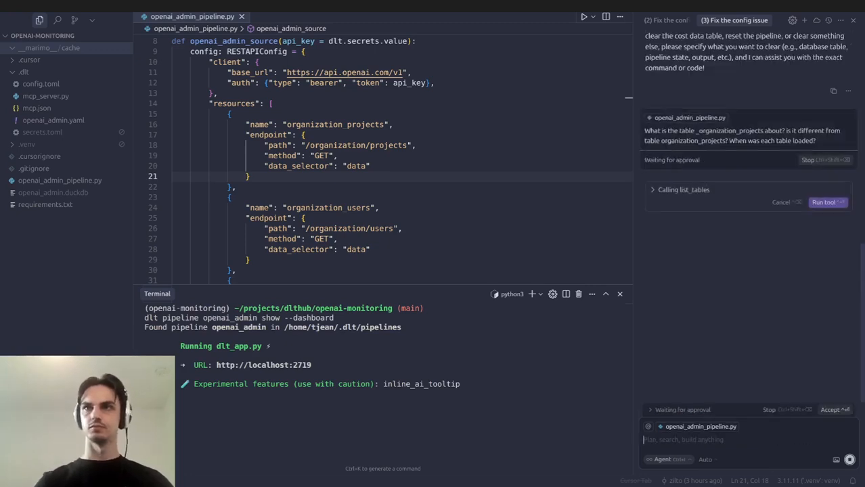
- Approve the agent's list_tables and get_load_table tool calls and read through its answer about the two tables
key("ctrl+Return")
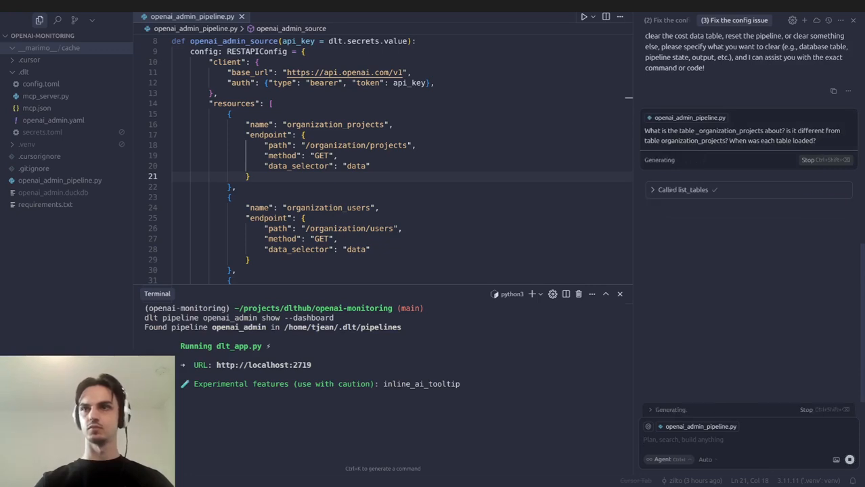
key("ctrl+Return")
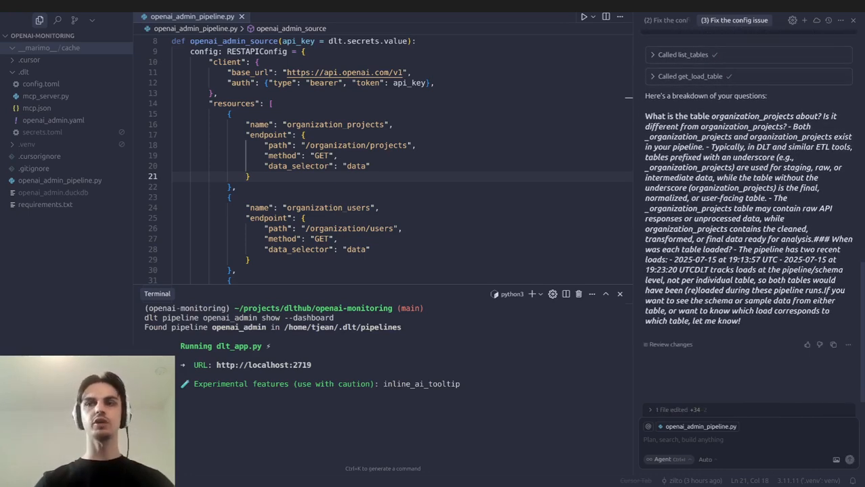
scroll(748, 216, "up", 3)
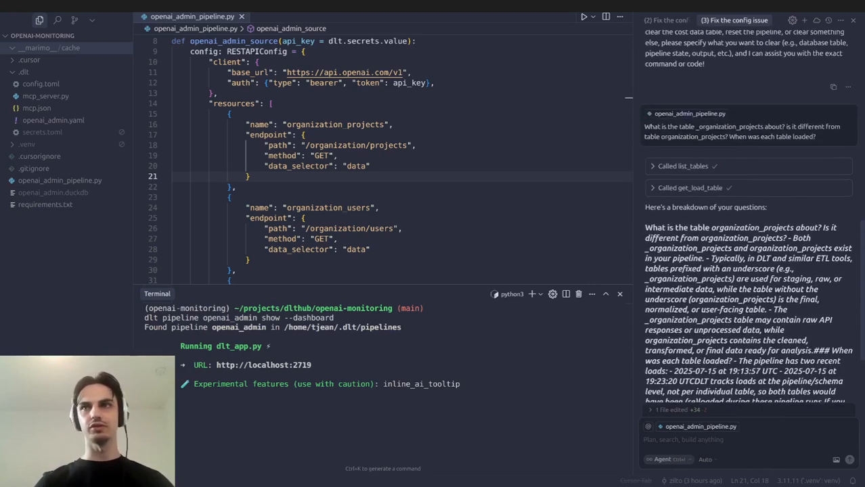
scroll(748, 217, "down", 1)
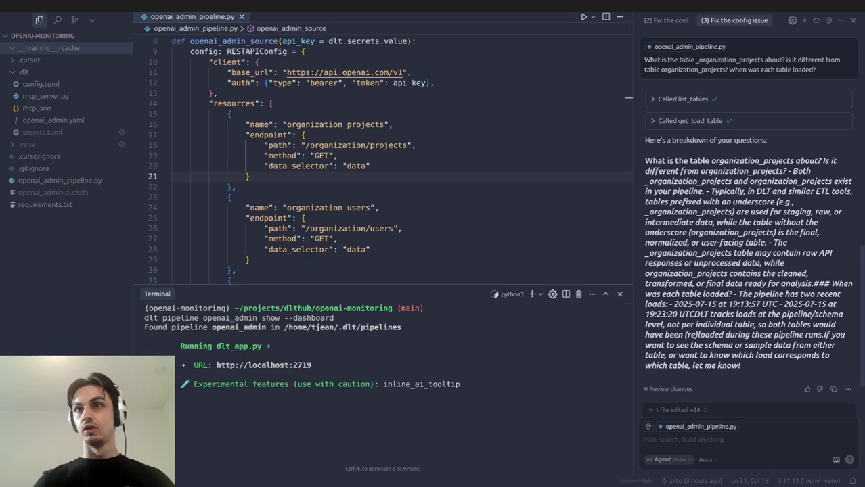
- Examine the agent's explanation of how underscore-prefixed tables differ from tables without the prefix
left_click_drag(645, 160, 831, 355)
left_click(786, 171)
left_click(677, 439)
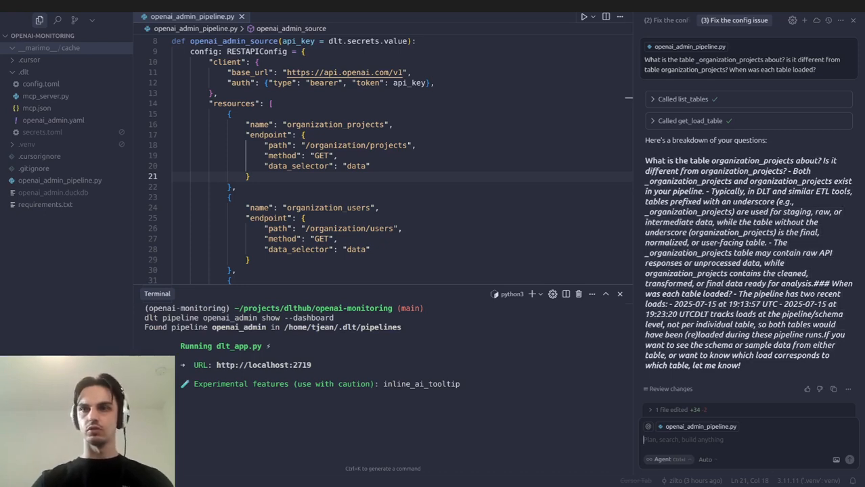
left_click_drag(736, 212, 818, 222)
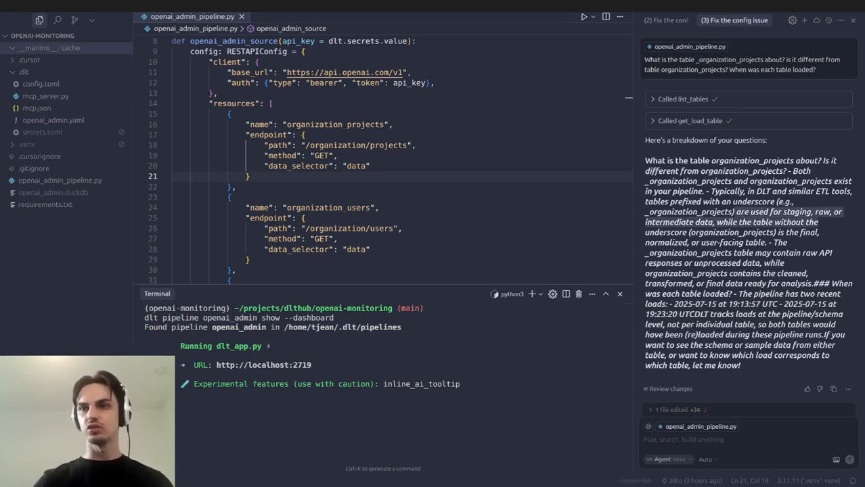
- Ask the agent to "check specifically if the pipeline schema changed and if the tables are the same" and approve its get_table_schema calls
left_click(682, 440)
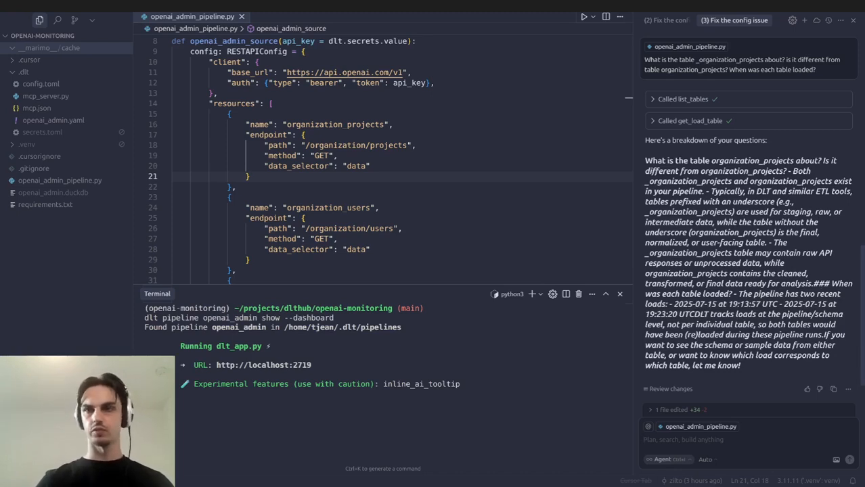
type("check specificall")
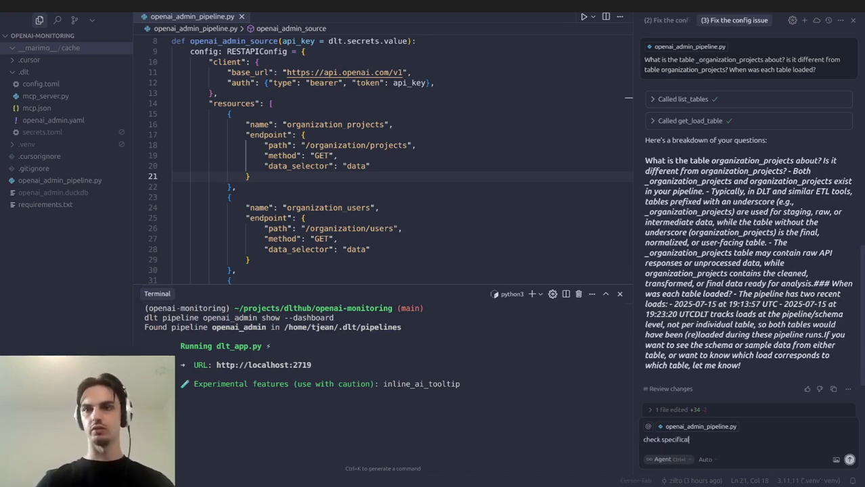
type("y if the")
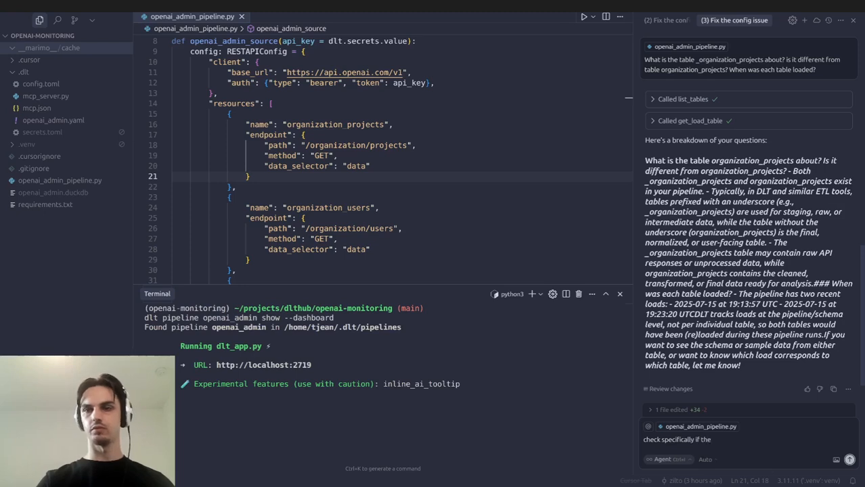
type(" pipel")
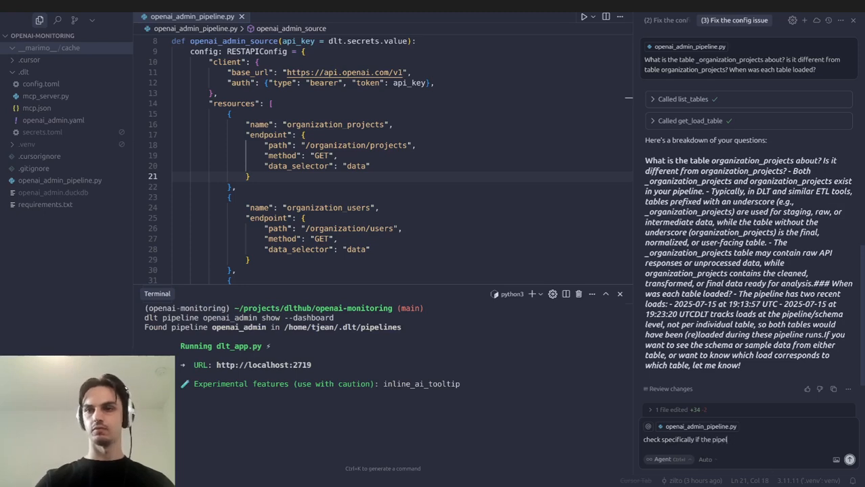
type("ine schema changed ")
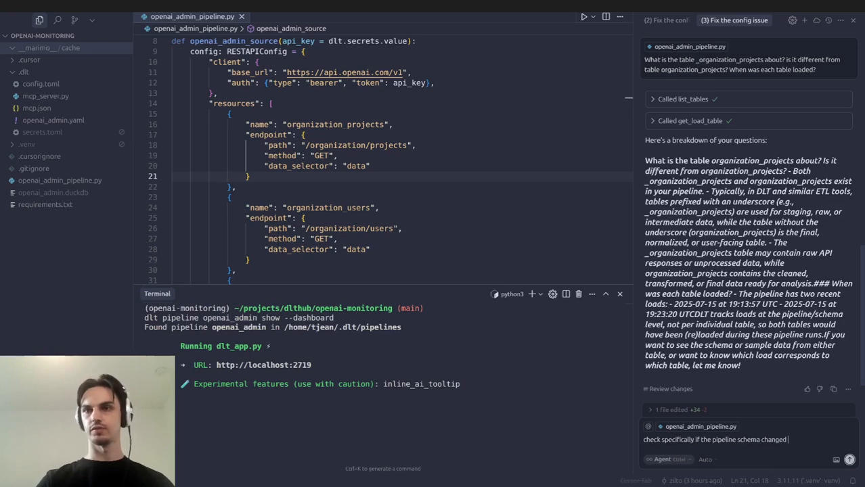
type("and if the tabl")
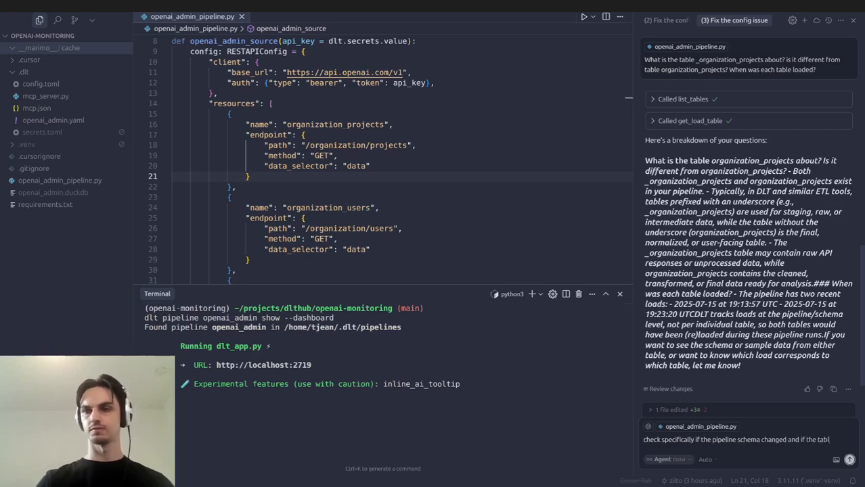
type("es are the same")
key("Return")
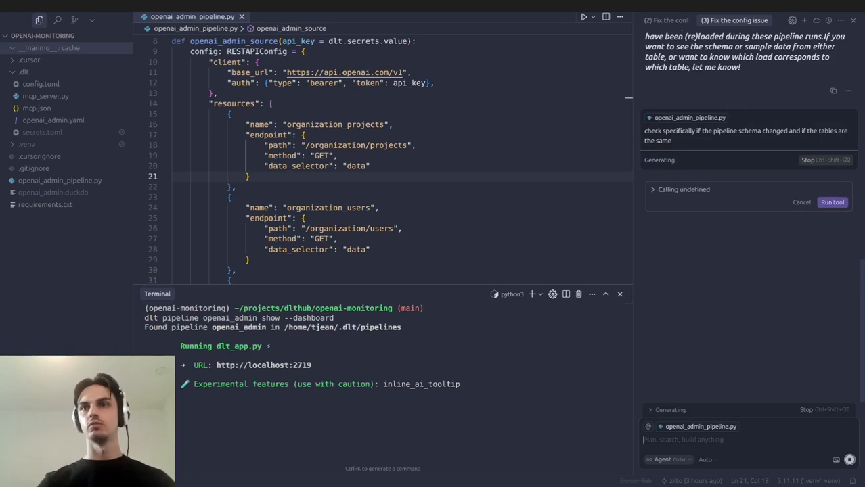
key("ctrl+Return")
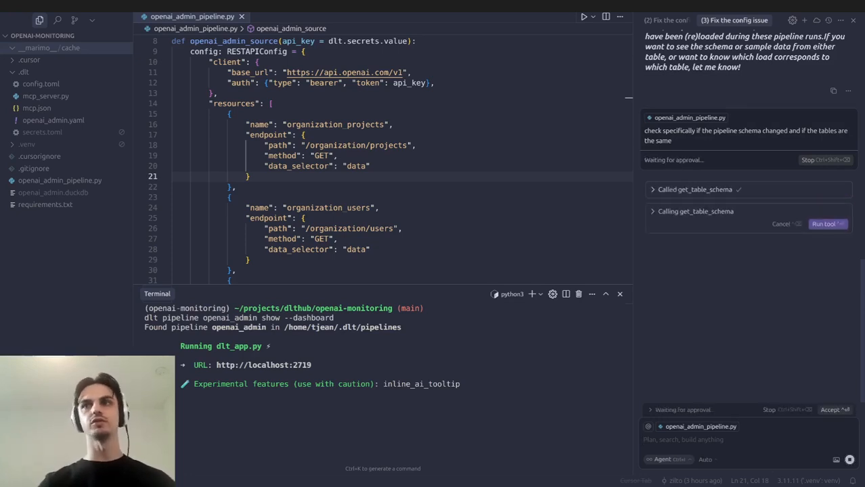
key("ctrl+Return")
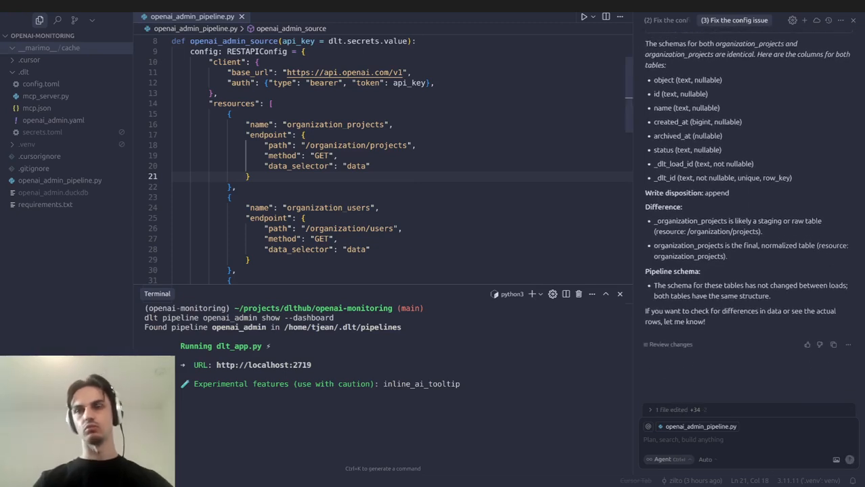
- Switch to the dlt dashboard in the browser and browse the organization_costs table's data and download formats, leaving the Browse Pipeline Data section collapsed
key("alt+Tab")
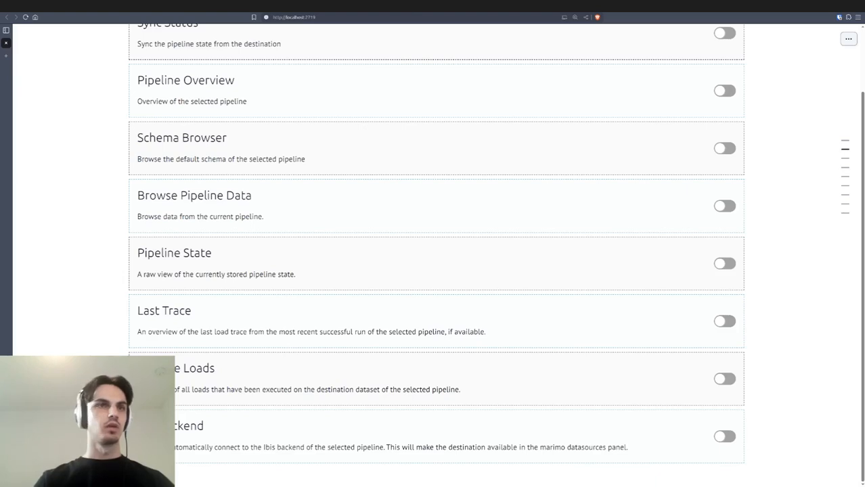
left_click(724, 205)
scroll(433, 250, "down", 3)
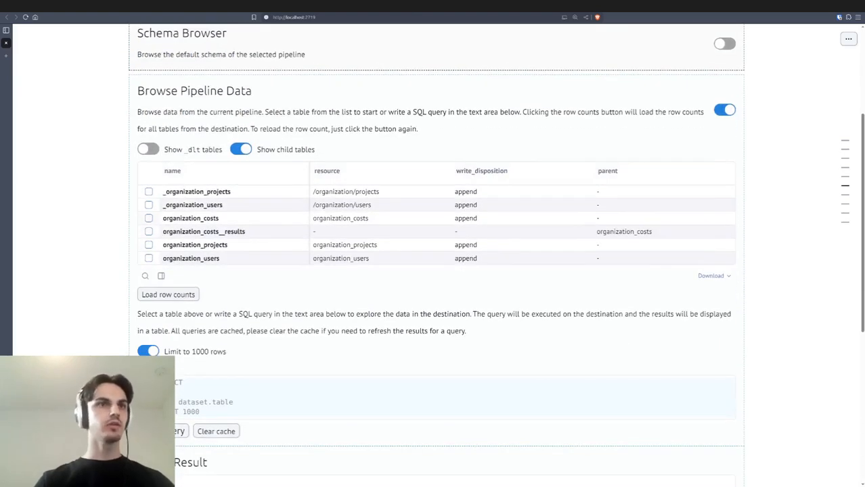
left_click(148, 218)
scroll(433, 258, "down", 4)
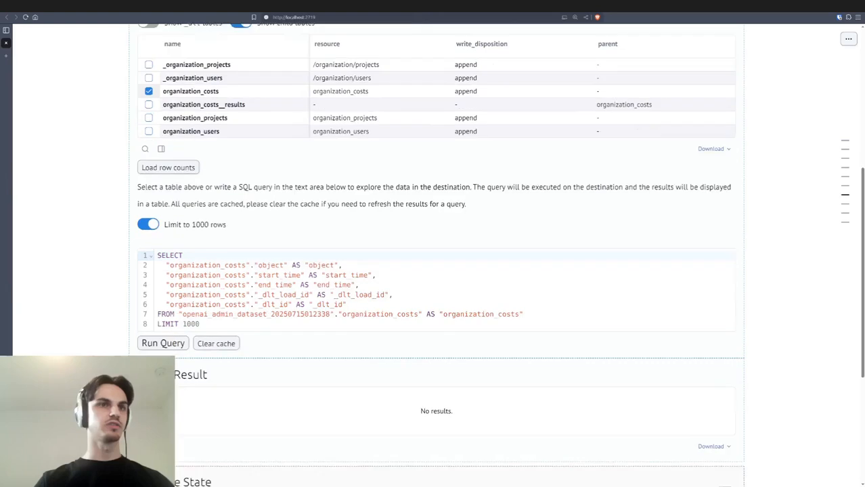
scroll(433, 258, "down", 4)
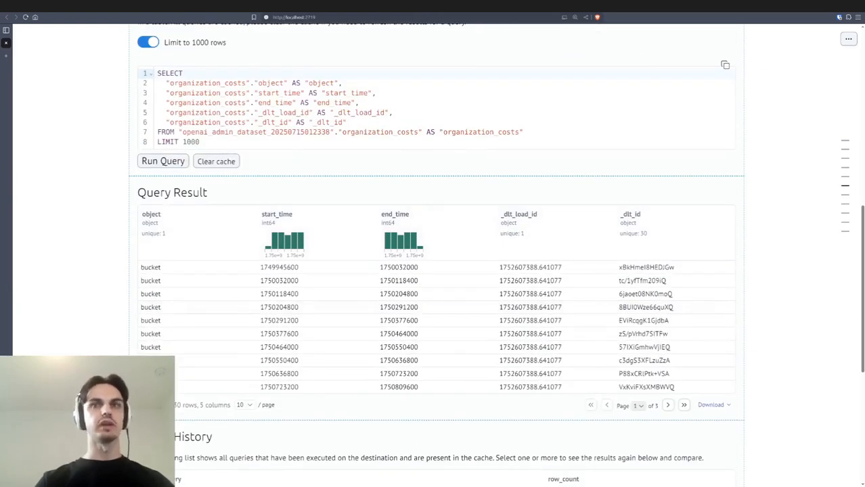
left_click(711, 405)
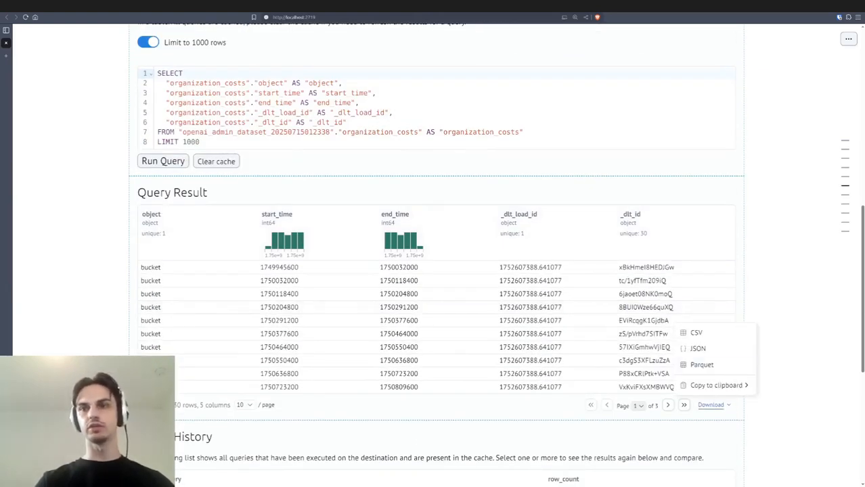
scroll(433, 271, "up", 5)
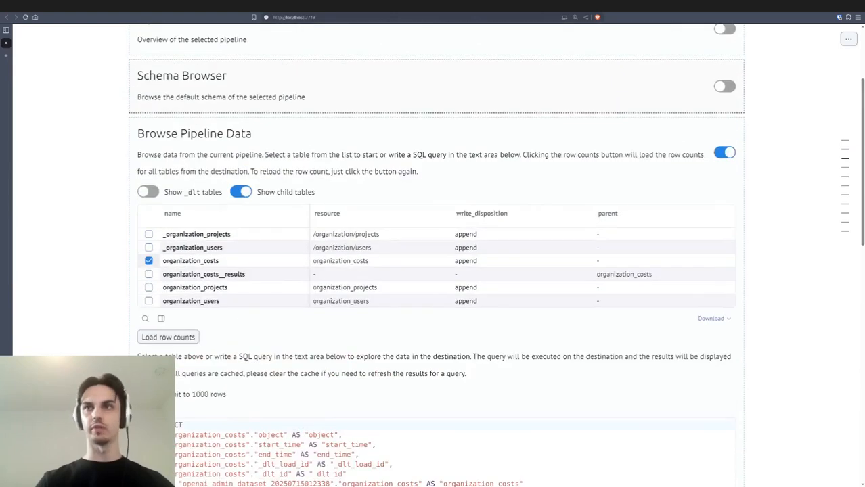
left_click(724, 152)
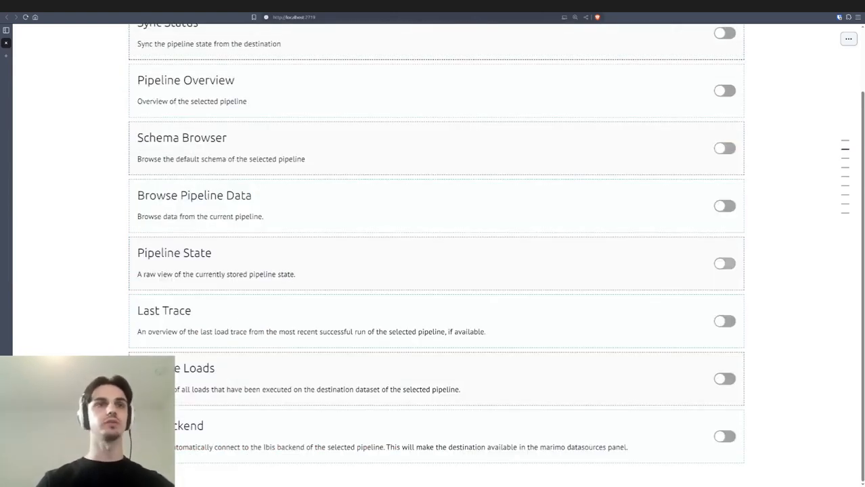
- View the raw stored pipeline state and collapse the Pipeline State section again
left_click(724, 263)
scroll(434, 271, "down", 3)
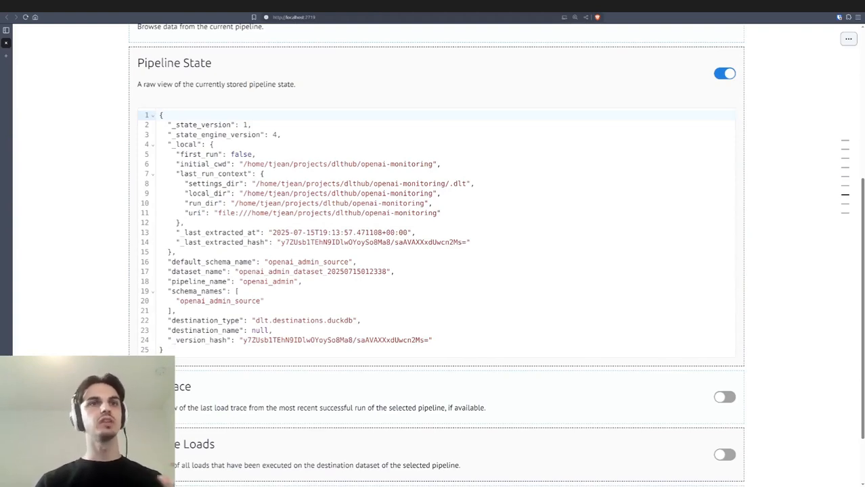
left_click(724, 73)
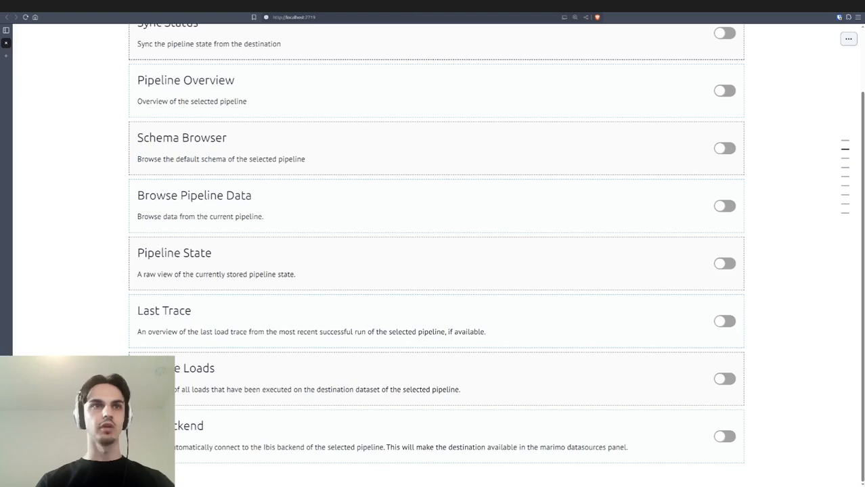
- Show the pipeline's last trace and read its trace overview, execution context, steps overview and resolved config values
left_click(724, 321)
scroll(724, 321, "down", 3)
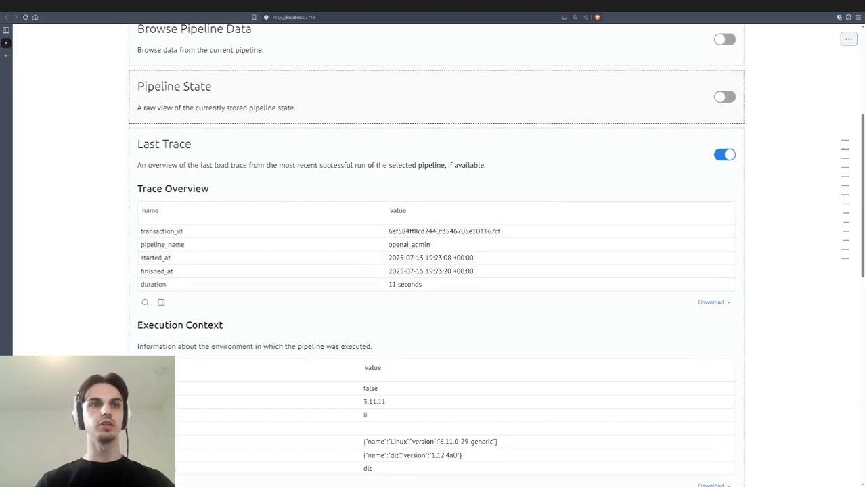
scroll(434, 271, "down", 5)
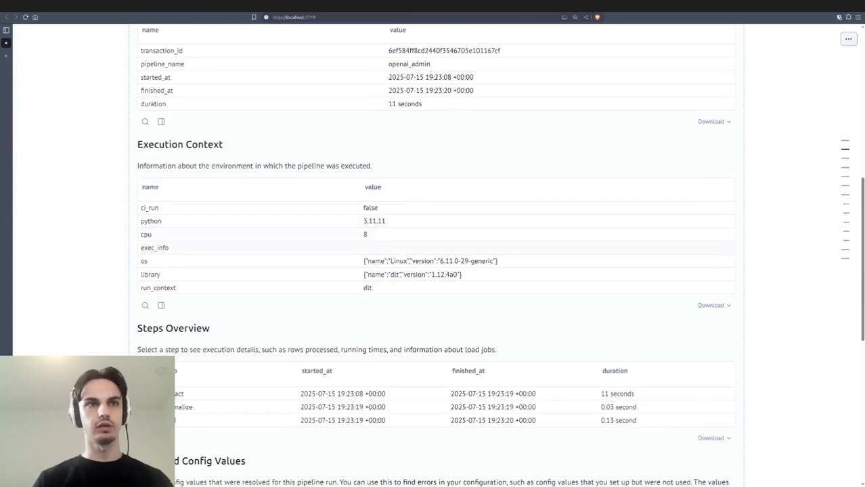
scroll(433, 271, "down", 2)
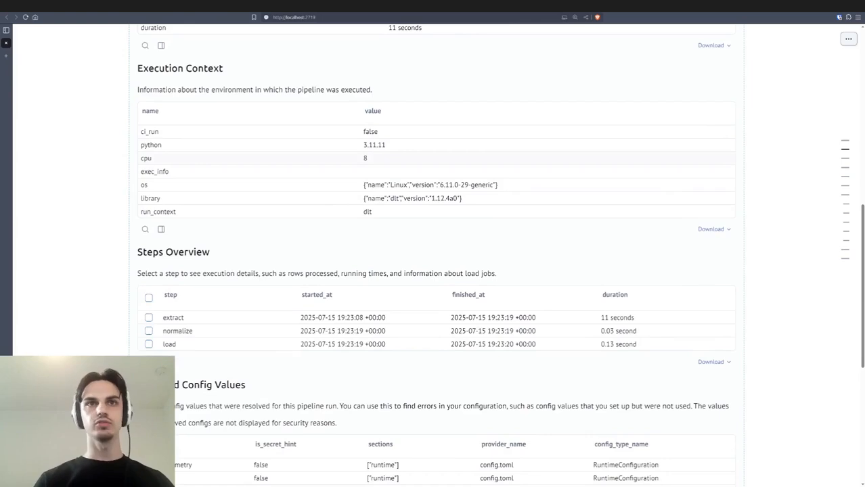
scroll(433, 270, "down", 2)
scroll(434, 271, "up", 3)
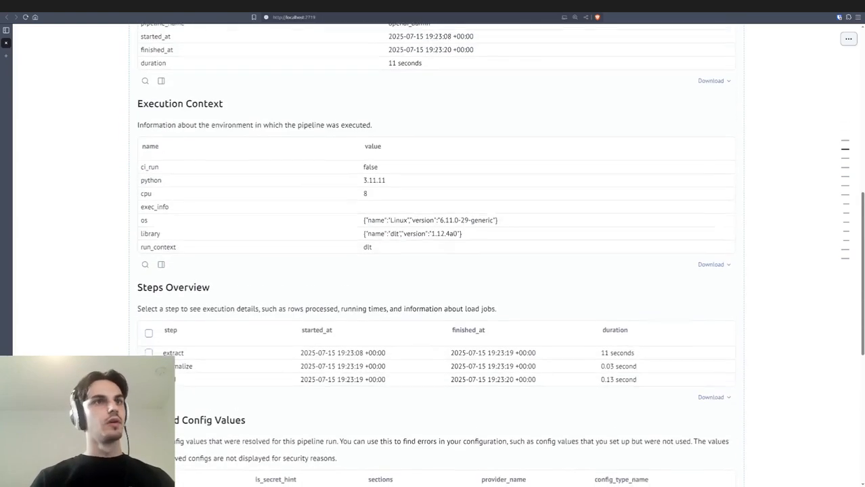
scroll(433, 271, "down", 1)
scroll(433, 271, "down", 2)
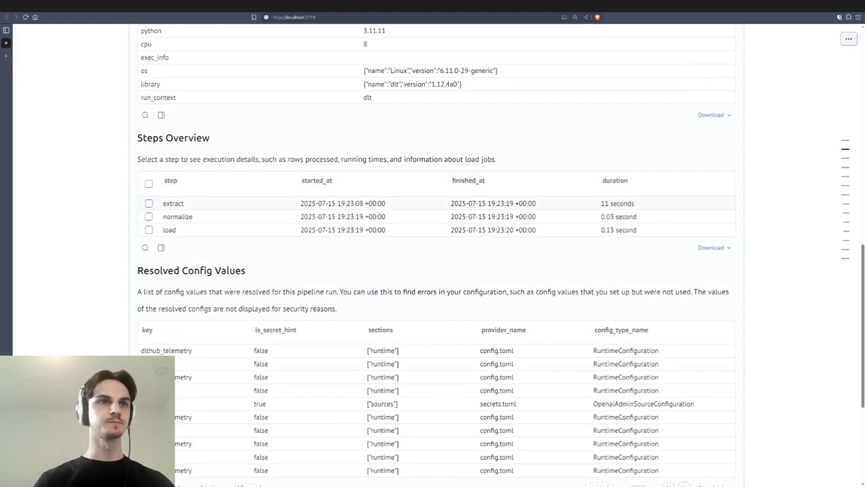
- Inspect the extract step's table and job metrics in the last trace, leaving the step deselected
left_click(148, 203)
scroll(433, 271, "down", 3)
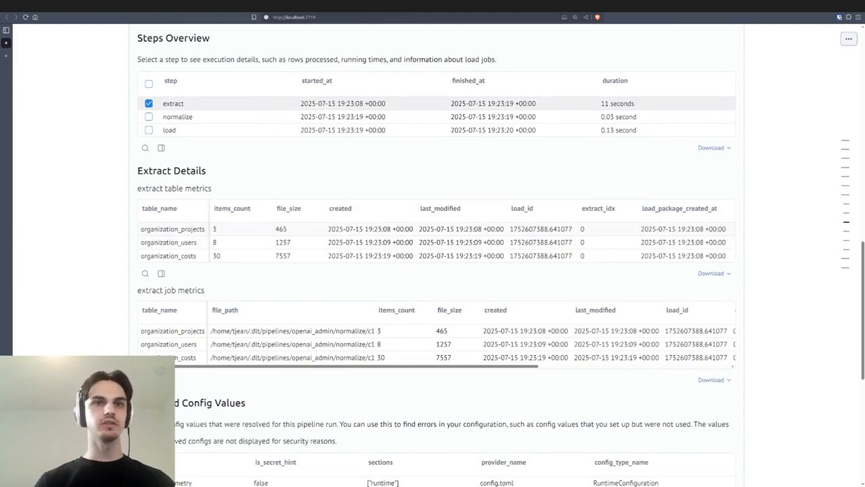
scroll(433, 271, "down", 2)
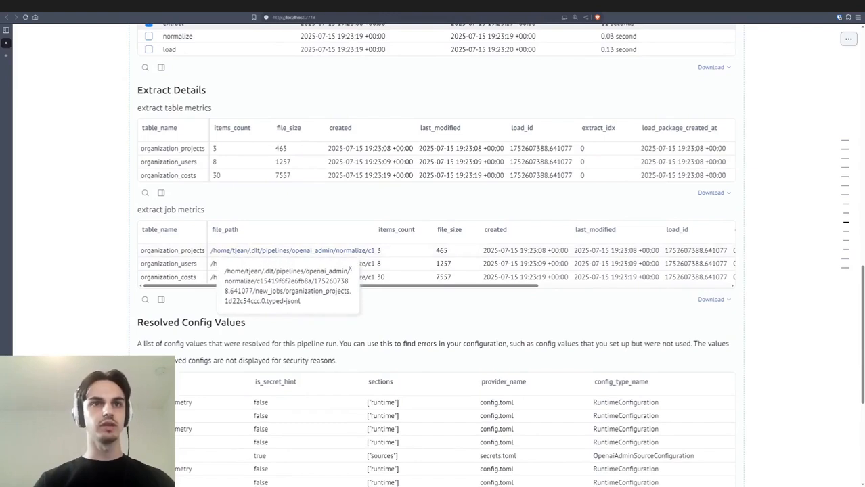
scroll(291, 271, "up", 2)
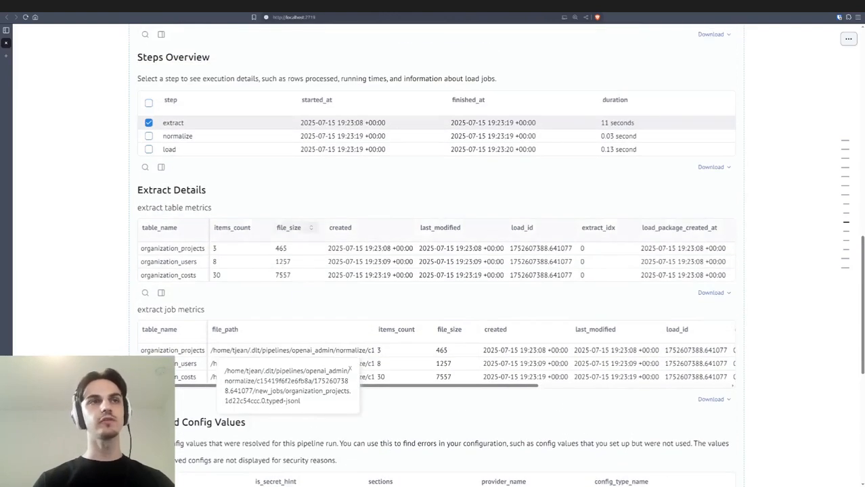
left_click(173, 99)
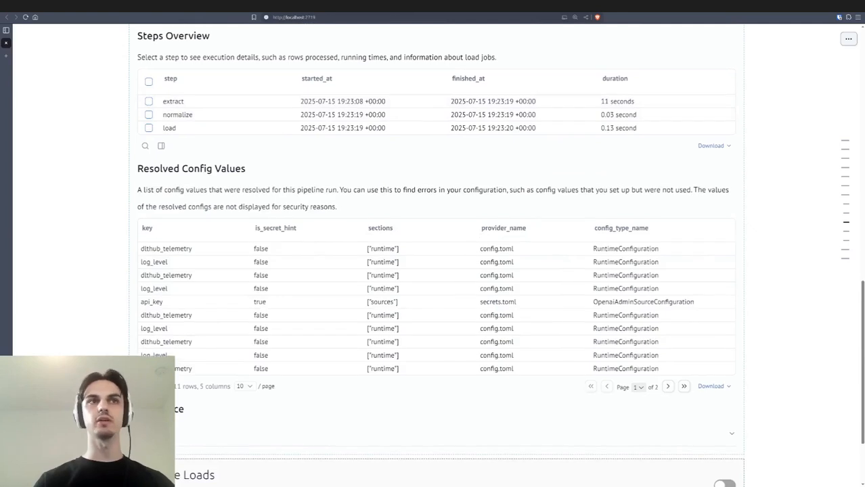
scroll(433, 271, "up", 1)
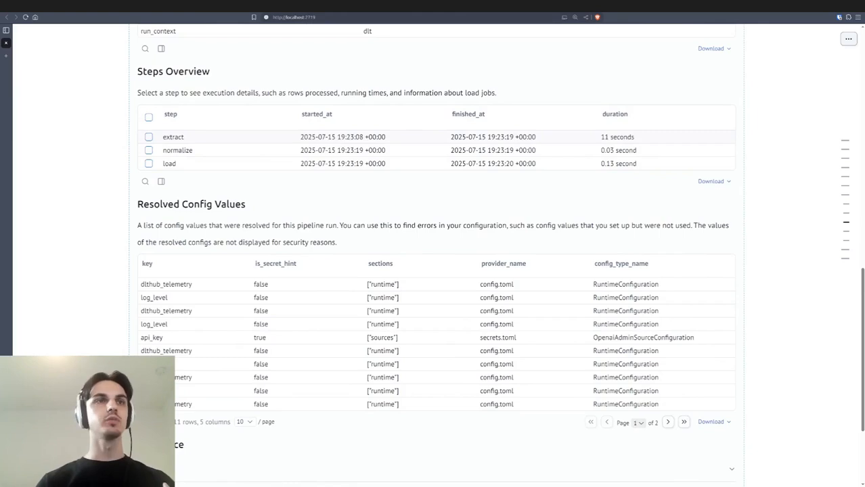
left_click(148, 137)
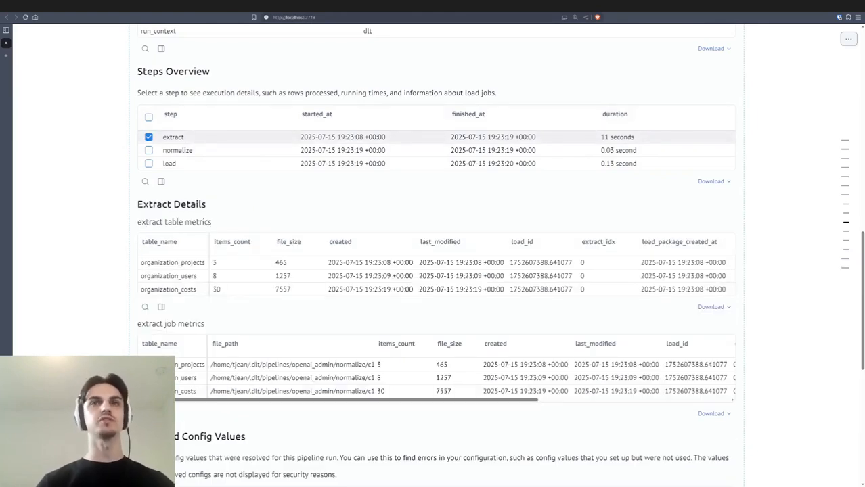
left_click(148, 137)
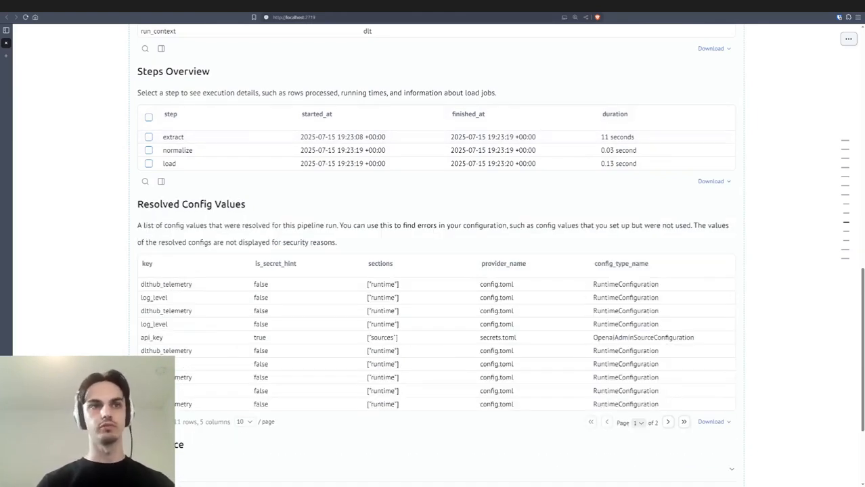
- Show the pipeline loads and select load 1752607388.641077 to view its details
scroll(433, 270, "down", 3)
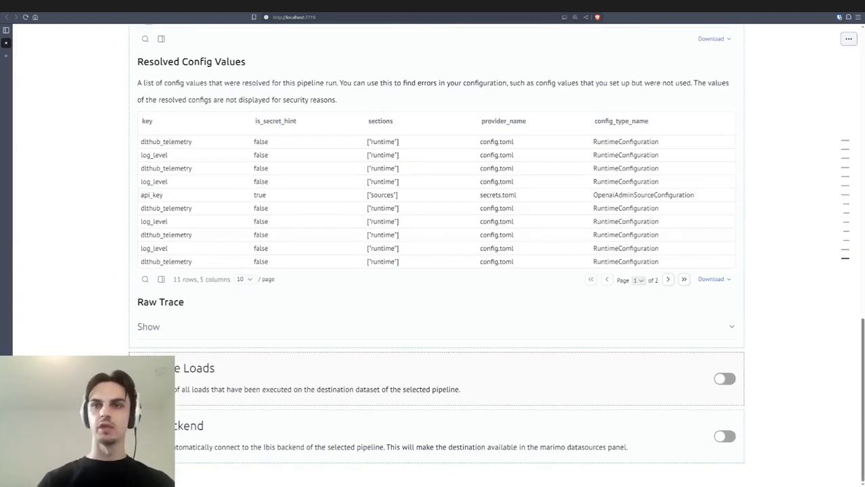
left_click(724, 379)
scroll(433, 271, "down", 2)
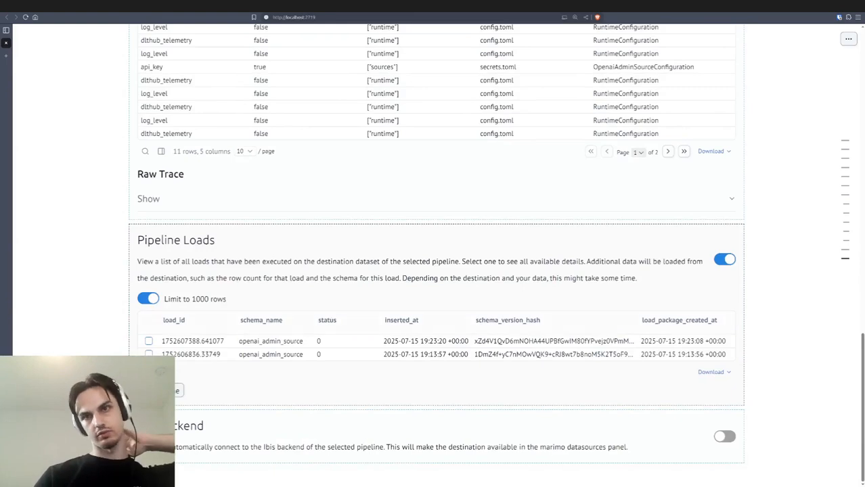
left_click(148, 341)
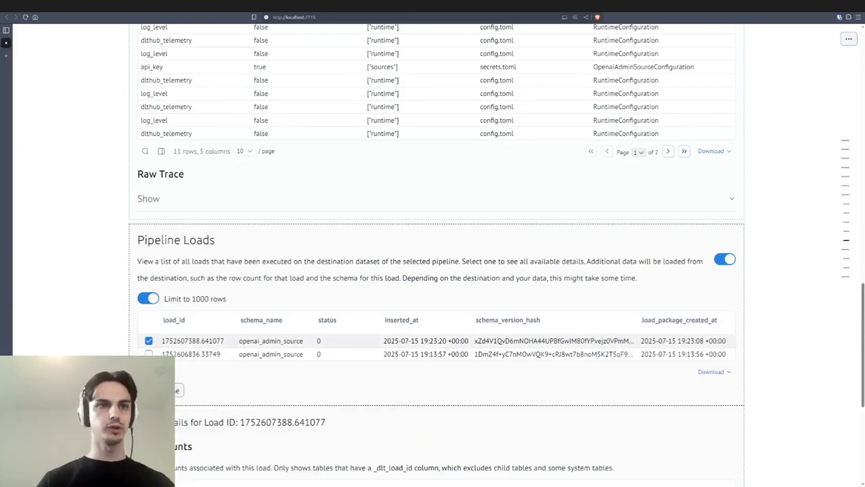
- Compare the row counts of _organization_projects and organization_projects between loads 1752607388.641077 and 1752606836.33749
left_click(148, 340)
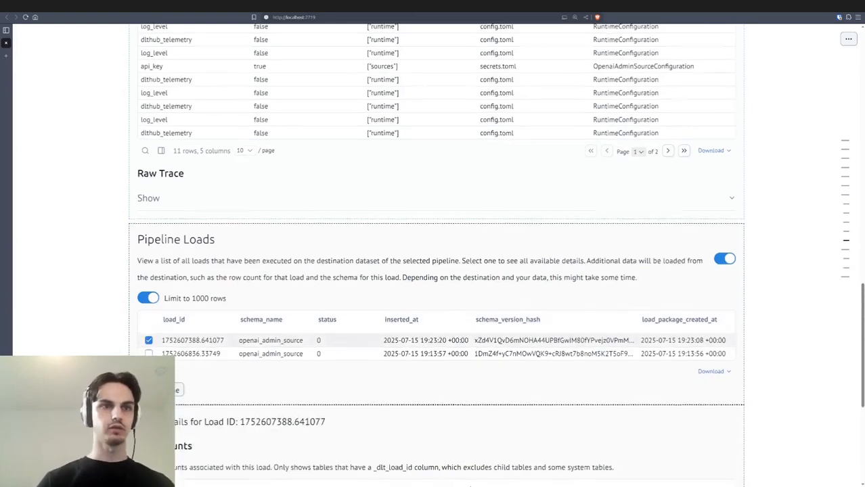
scroll(433, 270, "down", 3)
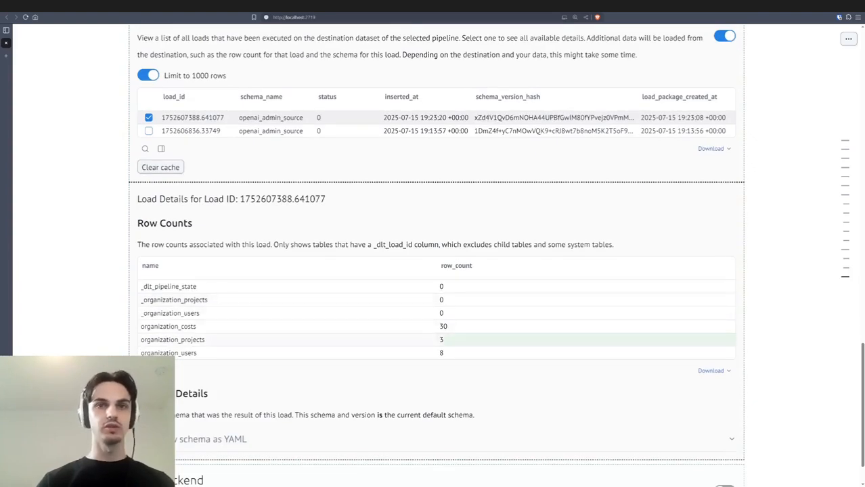
double_click(173, 340)
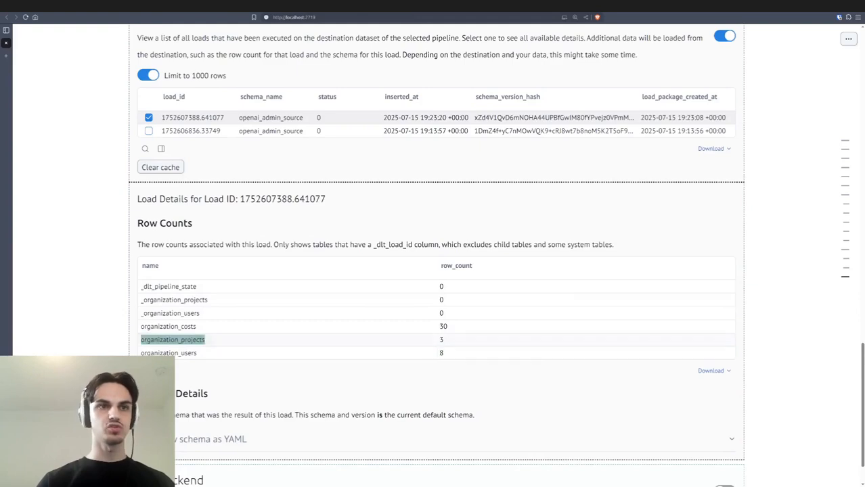
double_click(174, 300)
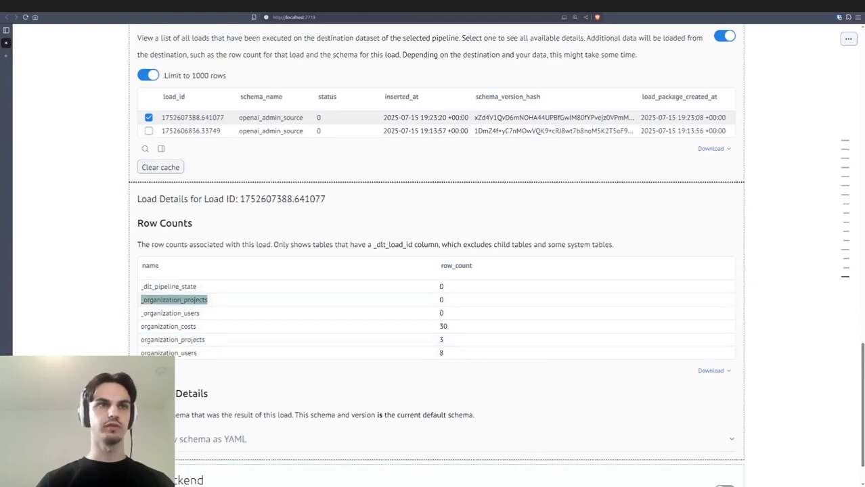
left_click(149, 130)
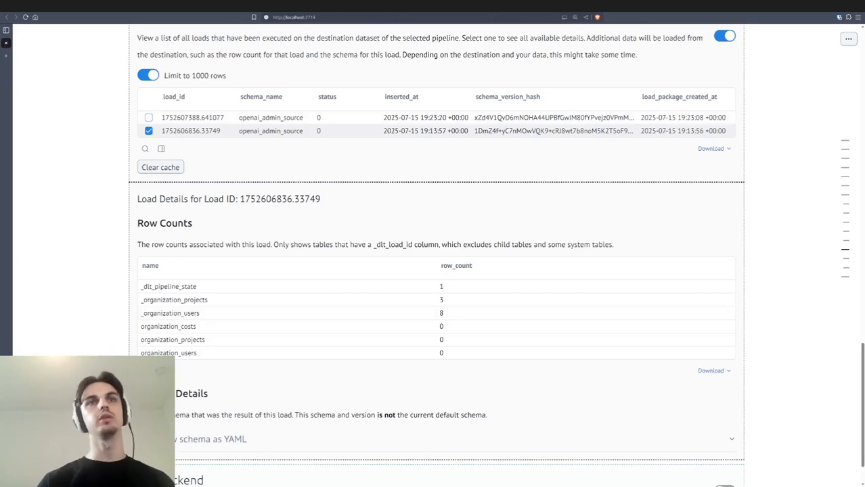
scroll(434, 271, "down", 1)
scroll(433, 271, "up", 20)
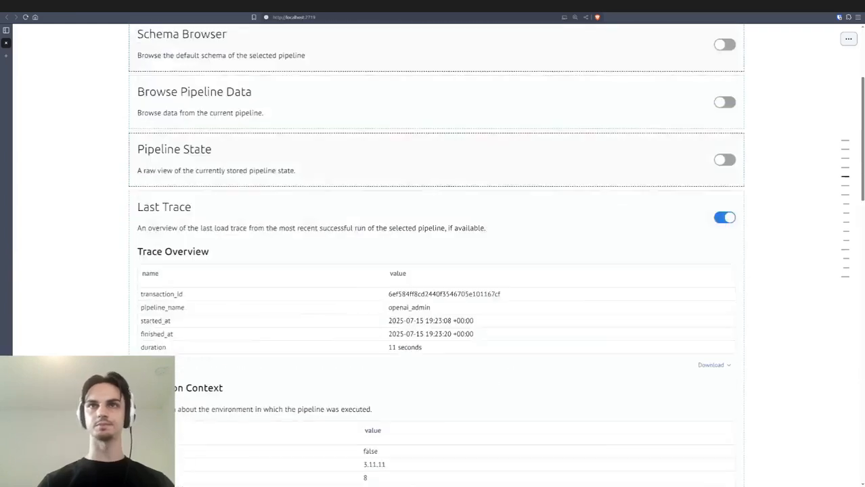
scroll(433, 271, "down", 1)
- Switch to the code editor, stop the running dashboard server and clear the terminal
key("alt+Tab")
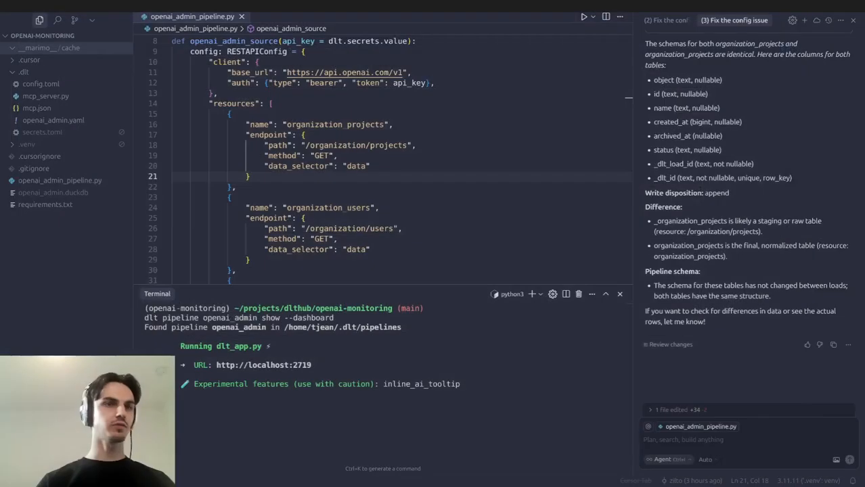
key("ctrl+c")
key("ctrl+c")
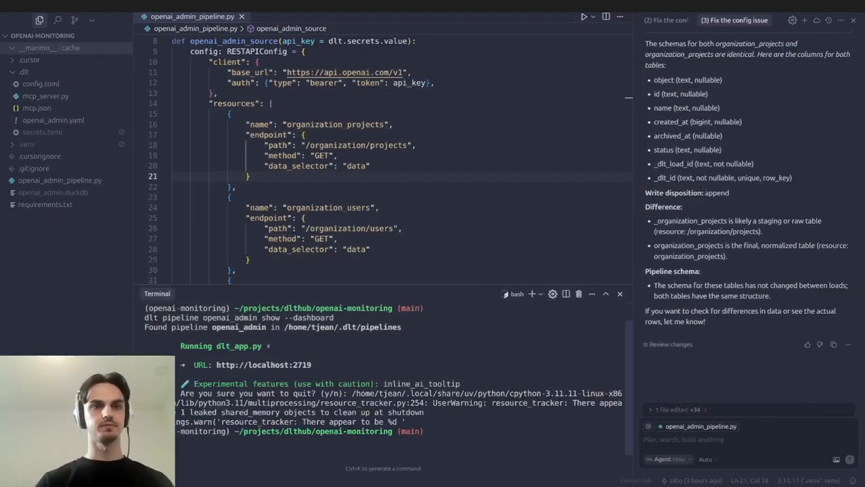
key("ctrl+l")
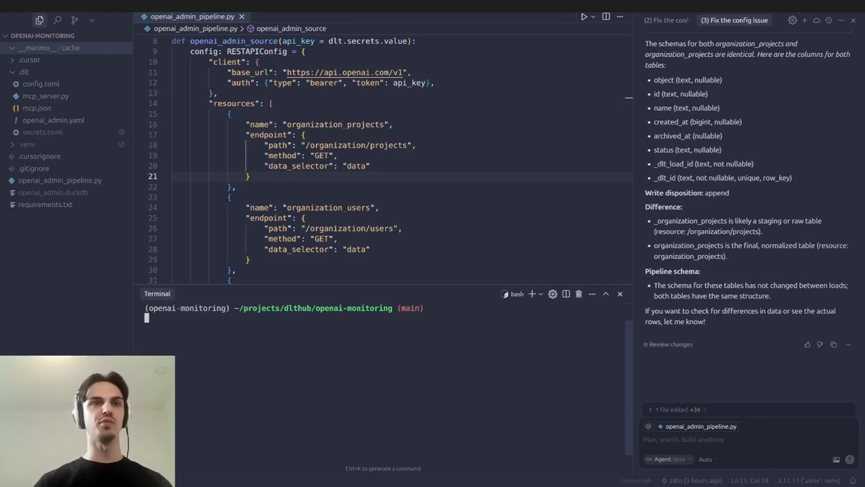
- Launch the pipeline's notebook from the terminal with dlt pipeline openai_admin notebook
type("dlt pipeline")
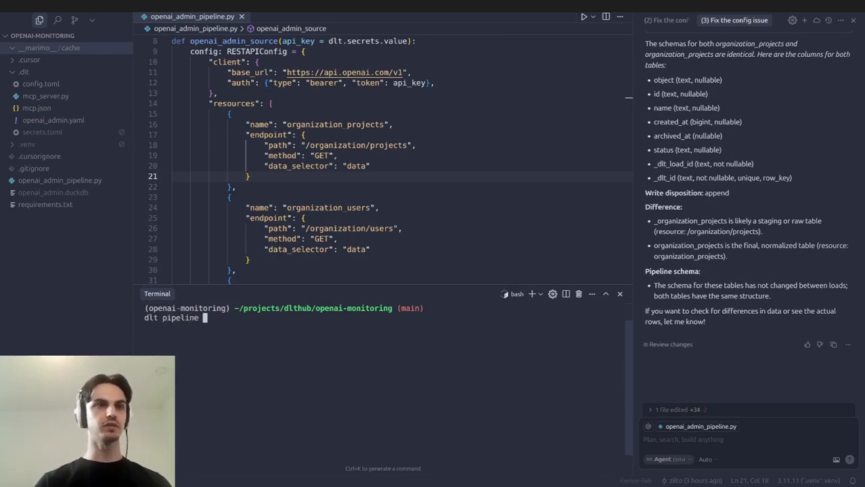
type(" openai_admin ")
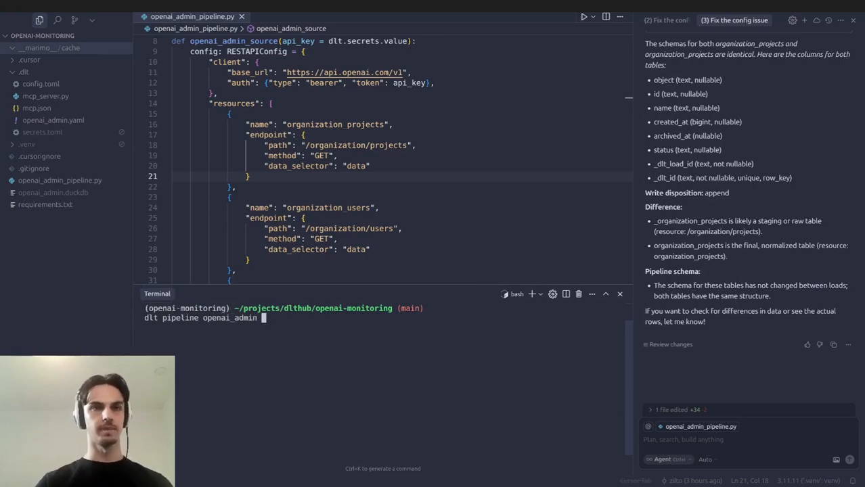
type("notebook")
key("Return")
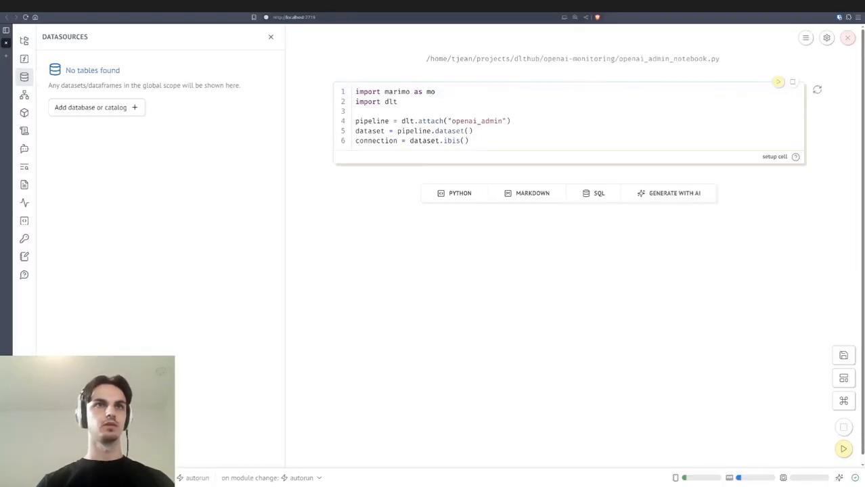
- Hide the data sources list and run the notebook's setup cell that attaches the openai_admin pipeline
left_click(271, 37)
left_click(275, 130)
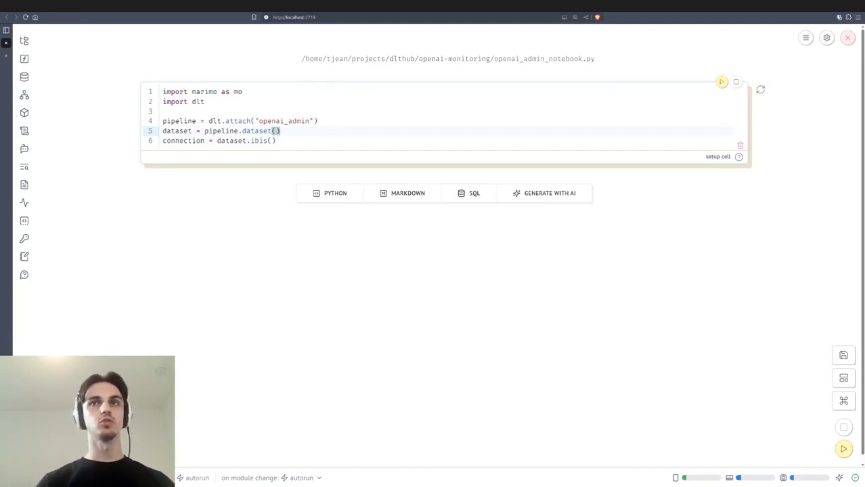
left_click(277, 140)
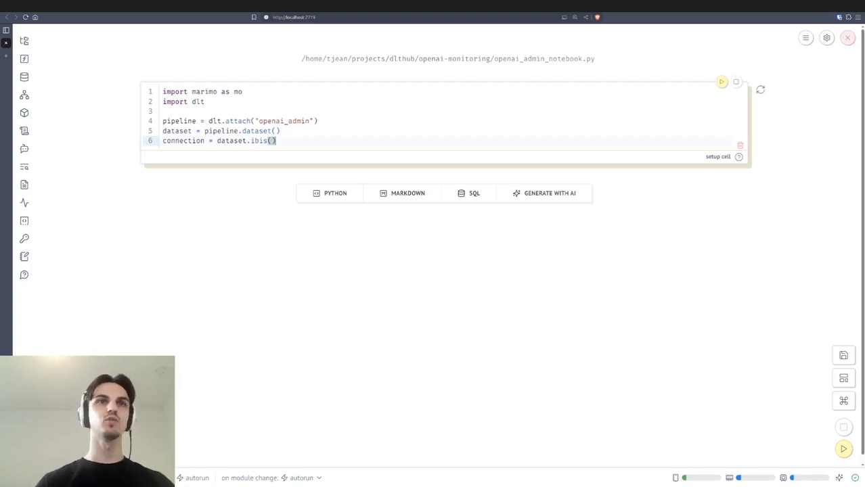
left_click(721, 81)
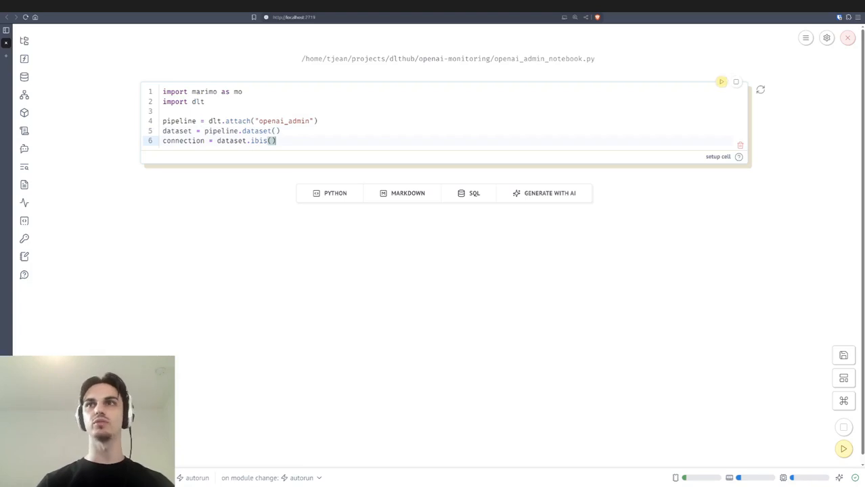
left_click(276, 131)
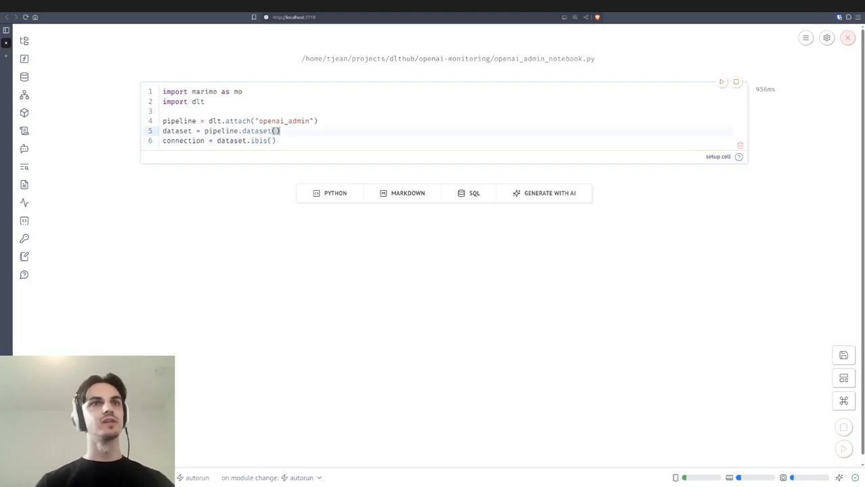
key("ctrl+Return")
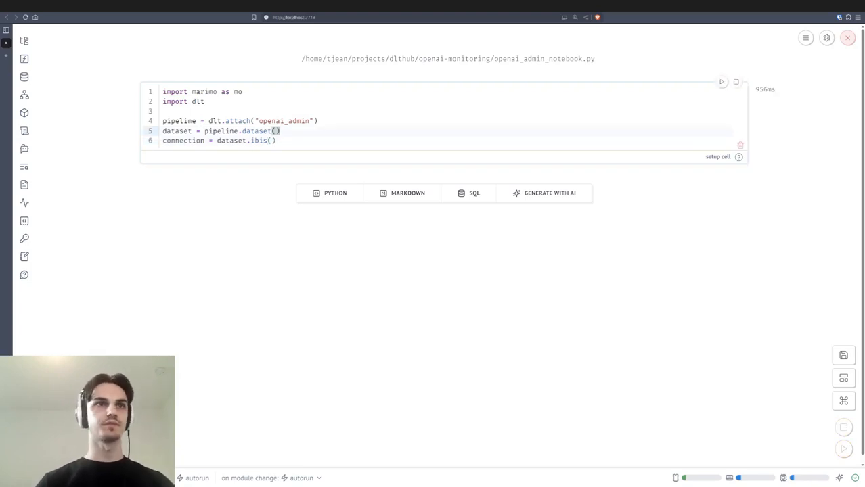
- Review the setup cell's pipeline, dataset and connection definitions
left_click_drag(318, 121, 163, 120)
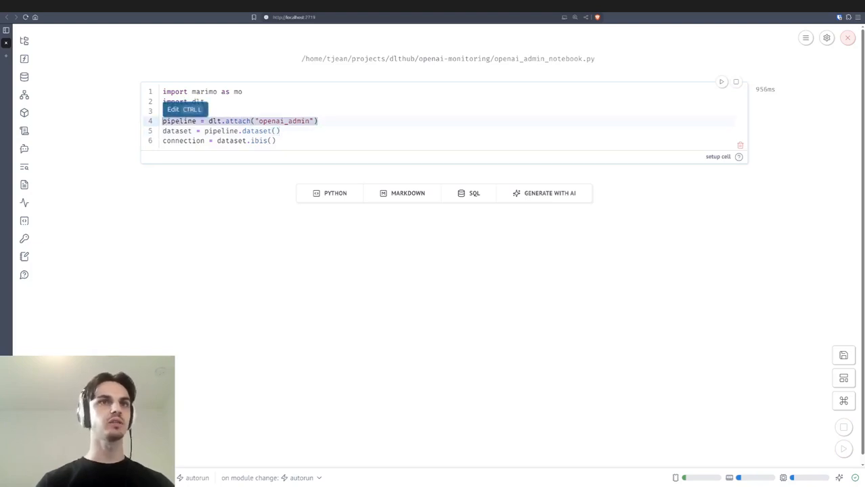
left_click_drag(280, 130, 163, 131)
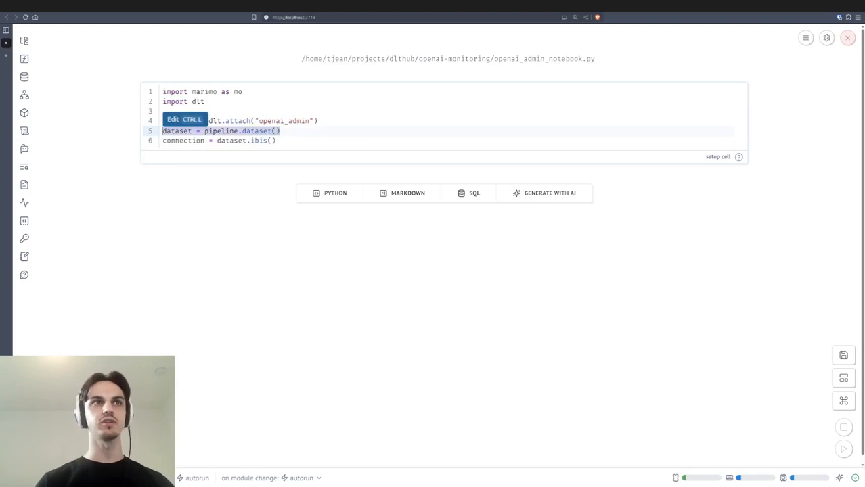
double_click(178, 140)
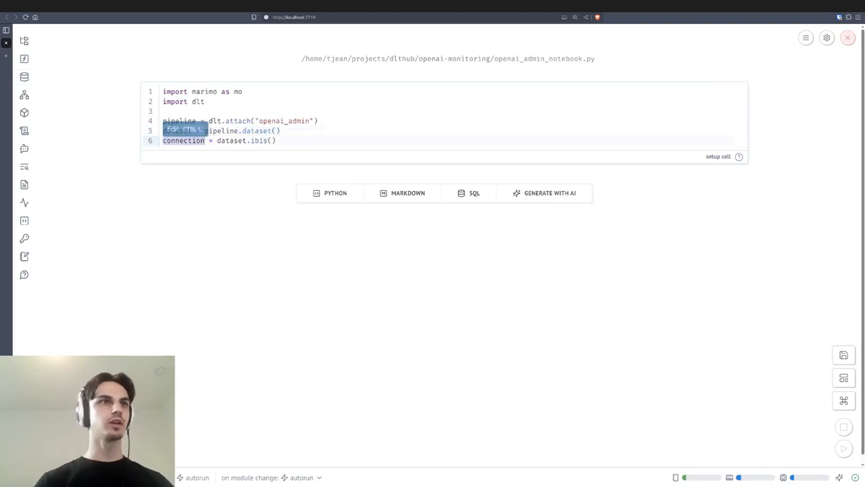
left_click(25, 77)
left_click(79, 93)
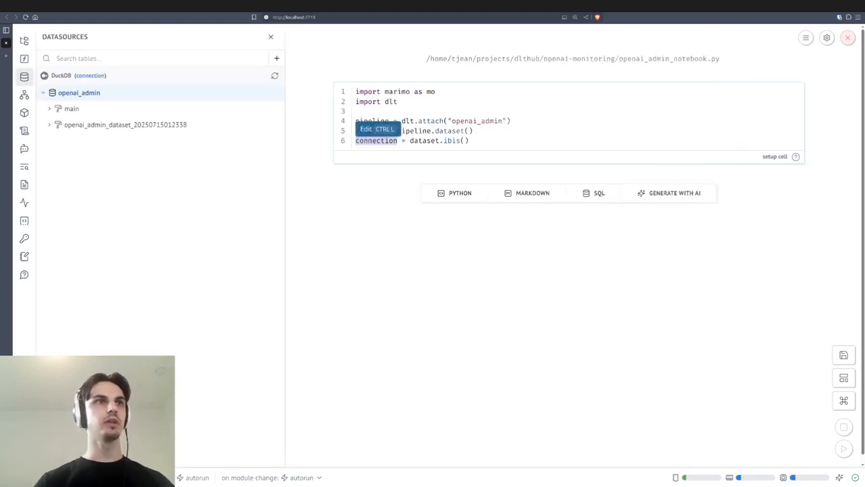
left_click(125, 124)
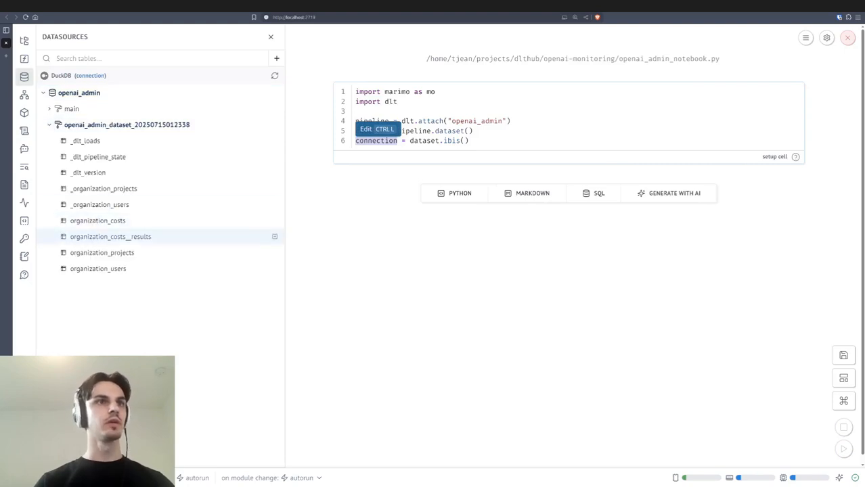
left_click(98, 220)
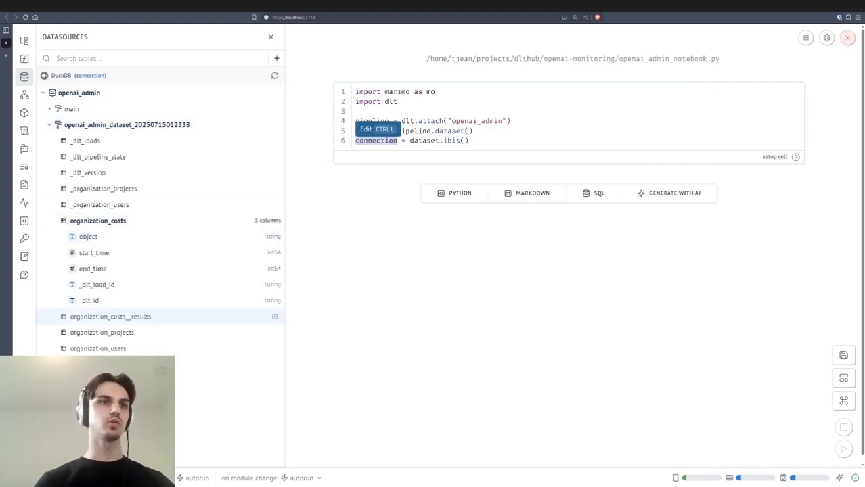
left_click(110, 316)
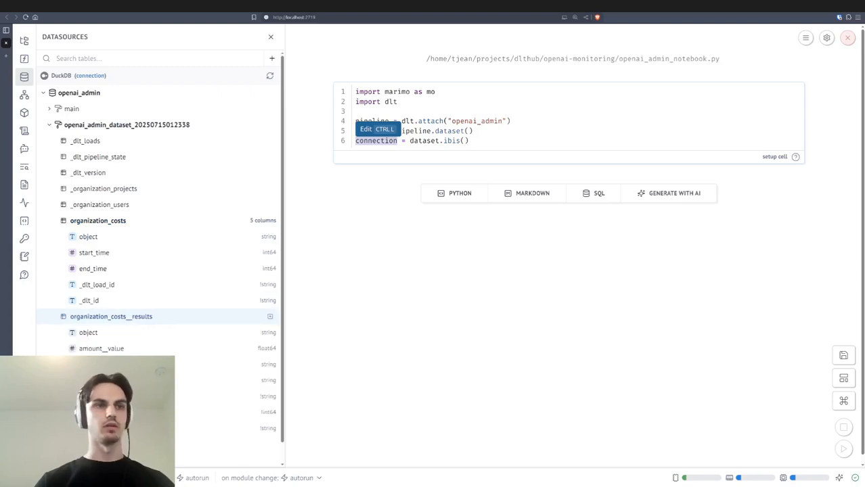
scroll(160, 316, "down", 1)
scroll(160, 305, "down", 3)
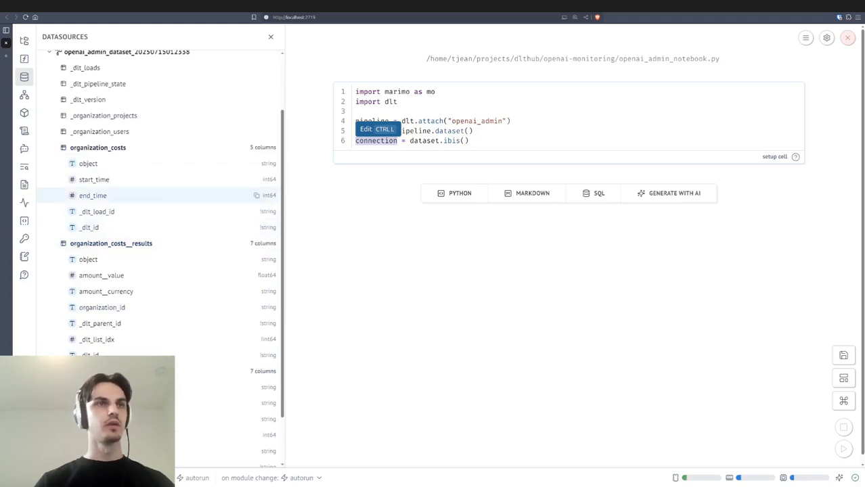
- Add a SQL query cell for the organization_costs table, remove its LIMIT 100 clause and run it
left_click(270, 147)
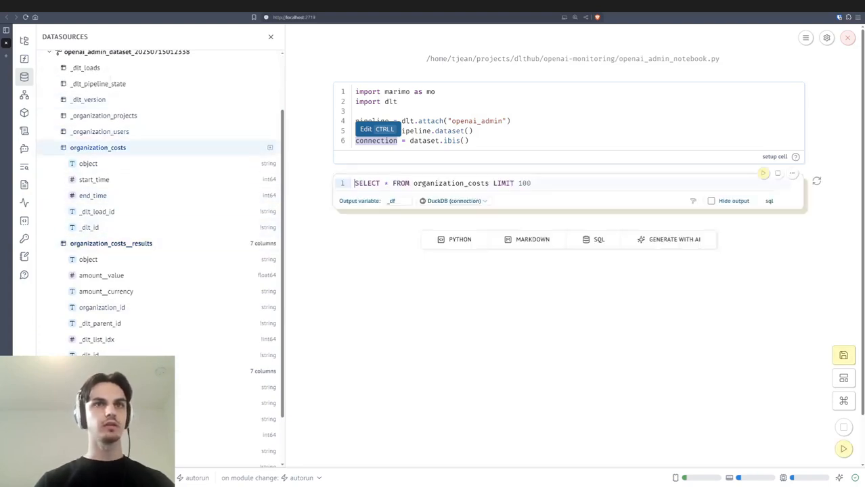
left_click(24, 76)
left_click(725, 187)
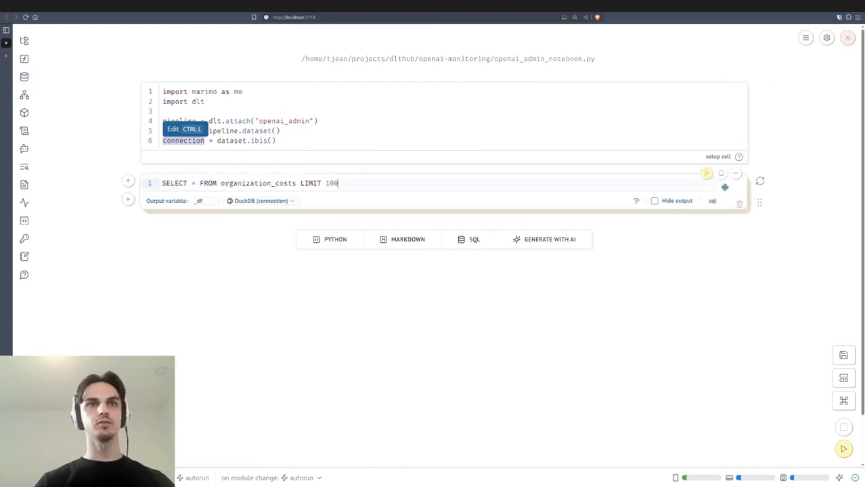
key("ctrl+shift+Left")
key("ctrl+shift+Left")
key("BackSpace")
key("ctrl+Return")
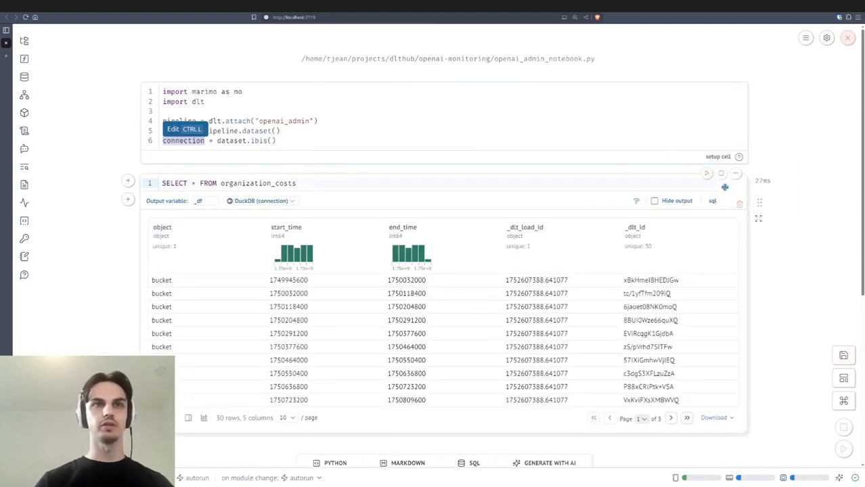
- Reformat the organization_costs query so SELECT, the indented asterisk and the FROM clause each sit on their own line
key("ctrl+Left")
key("ctrl+Left")
key("ctrl+Left")
key("BackSpace")
key("Return")
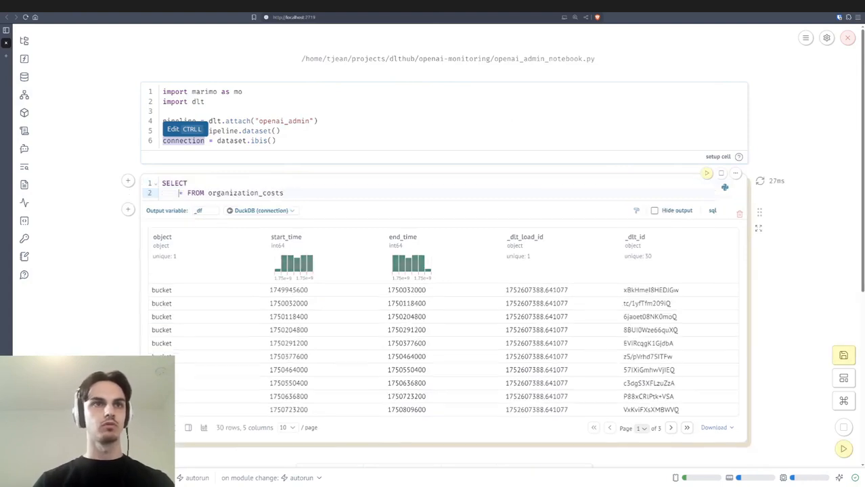
key("Right")
key("Right")
key("BackSpace")
key("Return")
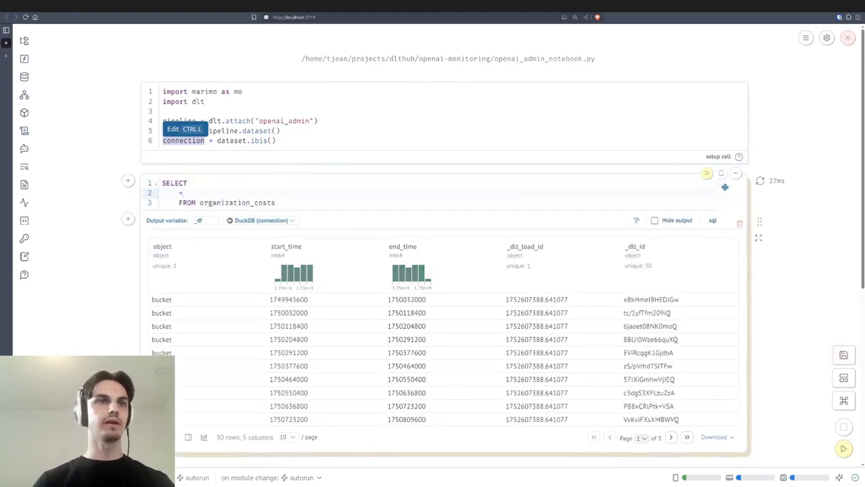
key("BackSpace")
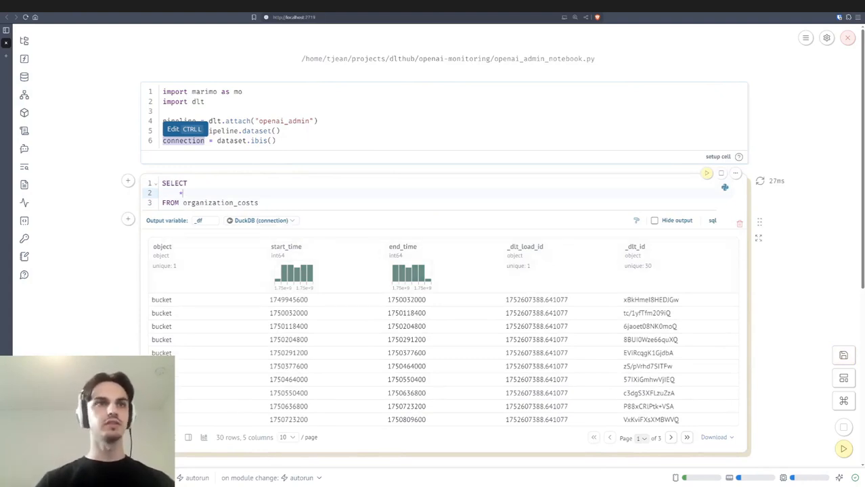
- Replace the asterisk in the organization_costs query with the columns _dlt_id and to_timestamp(start_time) as start_time
key("BackSpace")
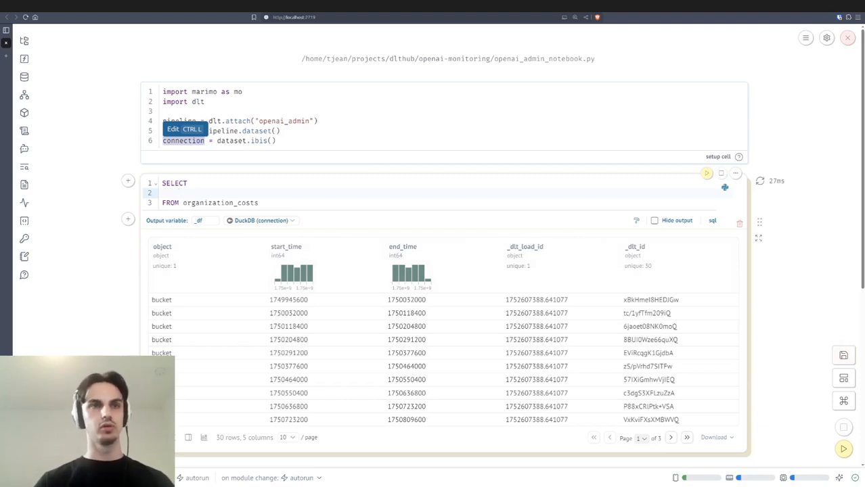
type("_dlt_id,")
key("Return")
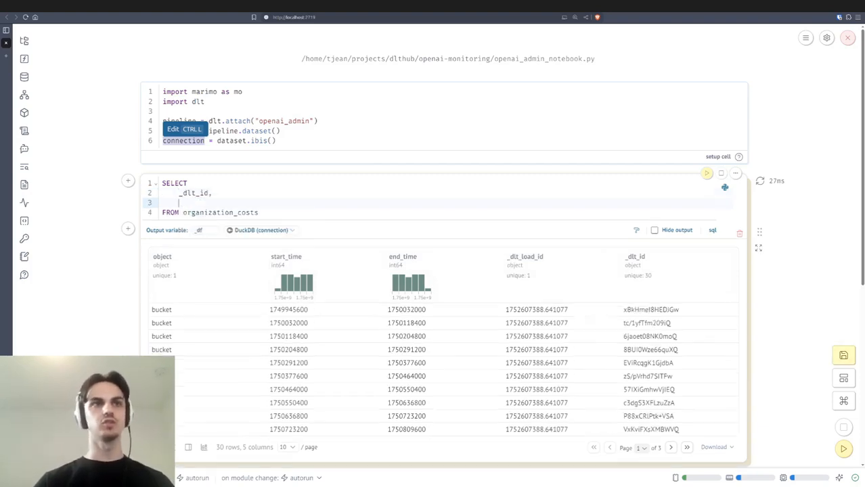
type("to")
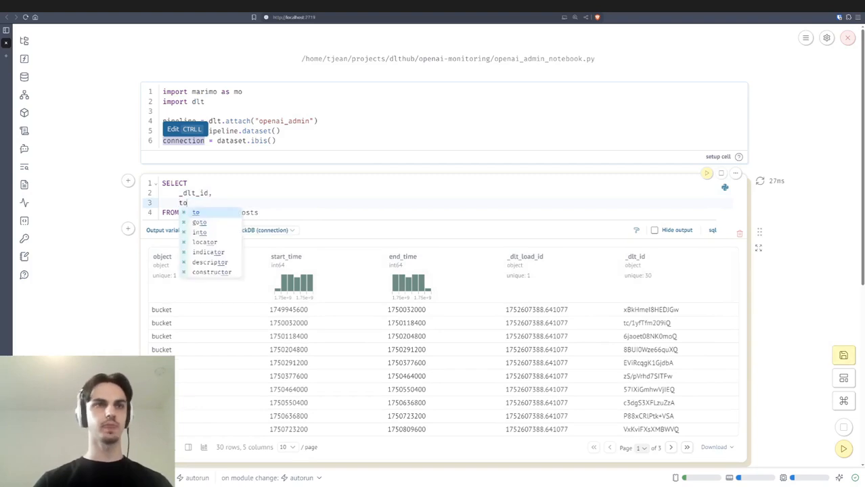
type("_timestamp()start_")
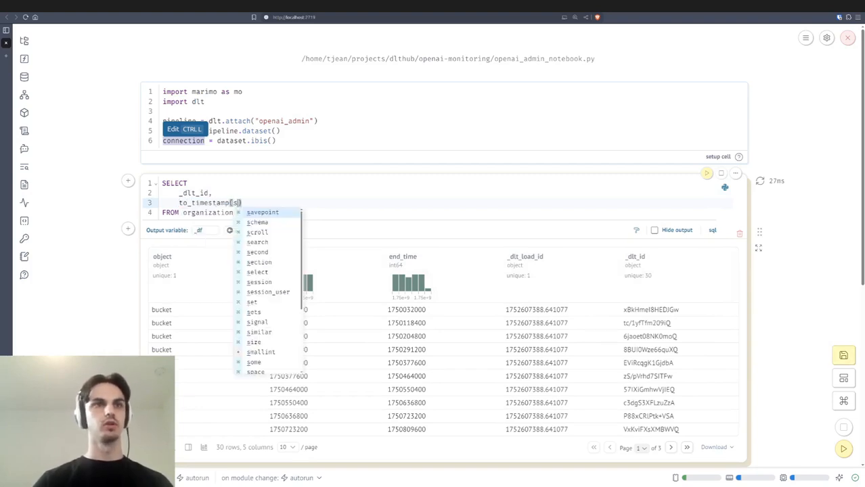
type("time) as ")
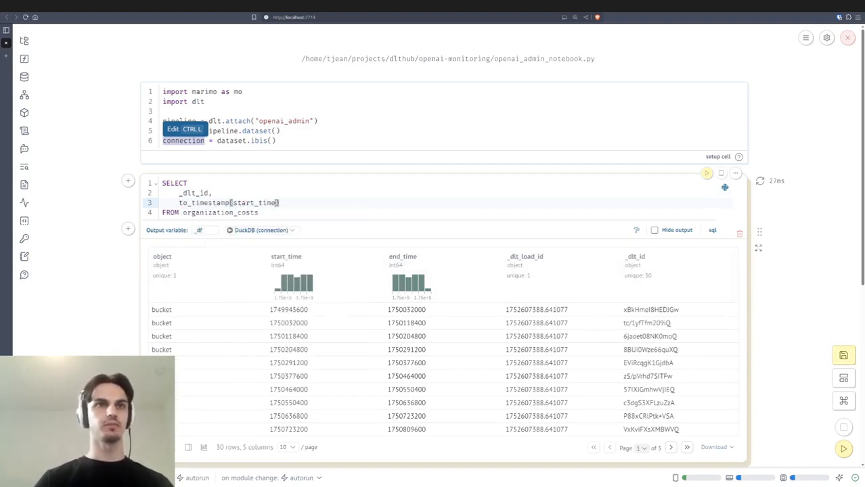
type("start_time,")
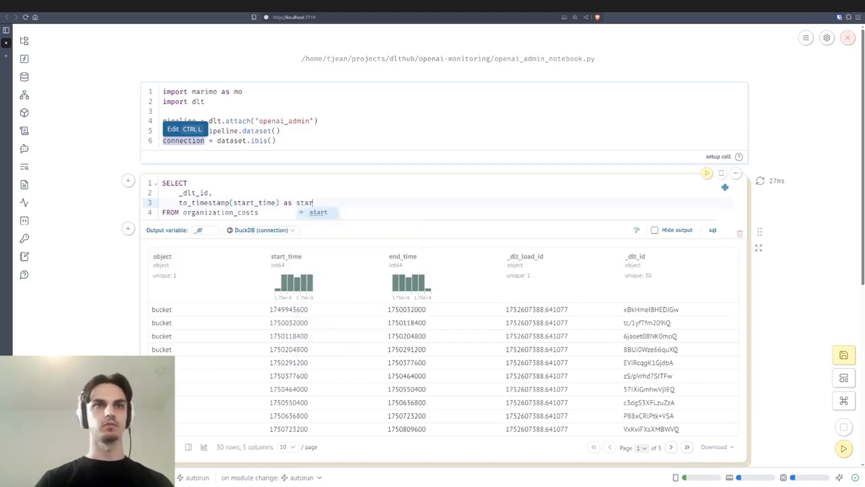
key("Return")
type("to_t")
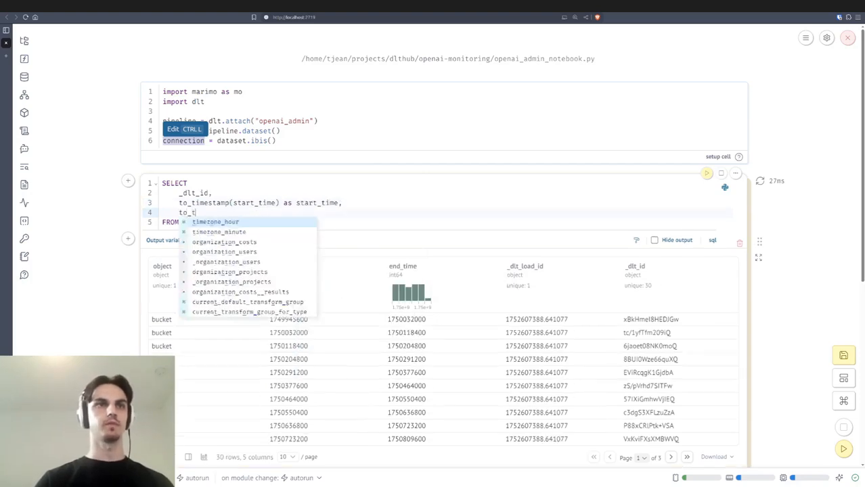
type("imestamp(end_time) as")
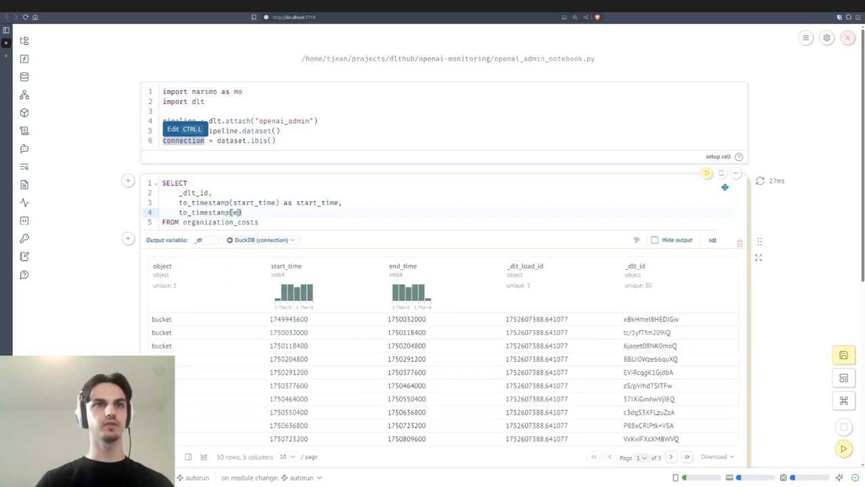
type(" end")
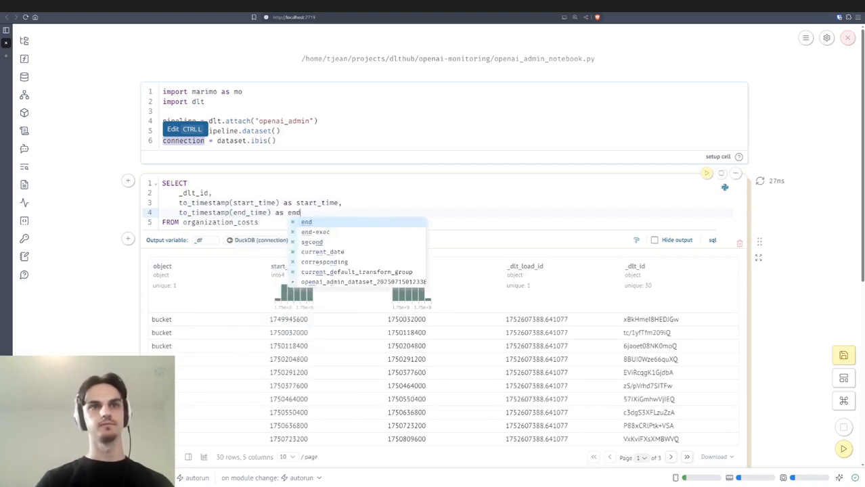
type("_")
key("ctrl+shift+Left")
key("ctrl+shift+Left")
key("ctrl+shift+Left")
key("ctrl+shift+Left")
key("ctrl+shift+Left")
key("ctrl+shift+Left")
key("ctrl+shift+Left")
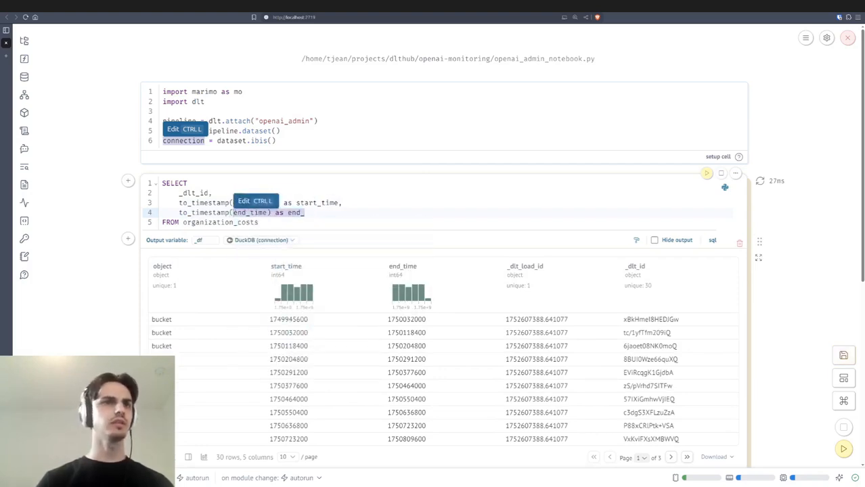
key("BackSpace")
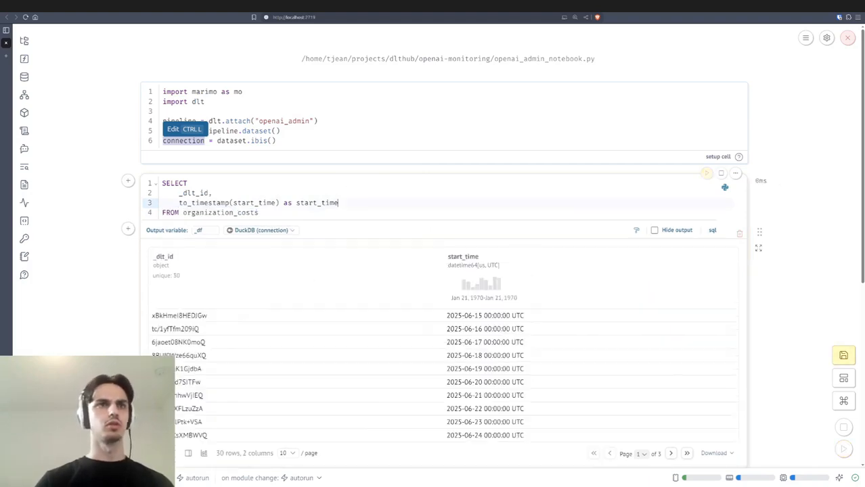
- Open the AI prompt for the query cell and begin the request with "Join this on table `organization_costs__results`"
scroll(433, 271, "down", 1)
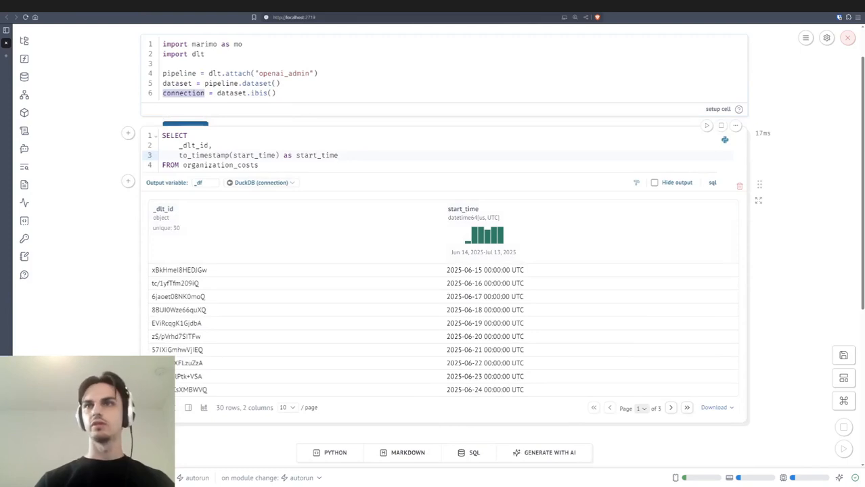
left_click(735, 126)
left_click(694, 199)
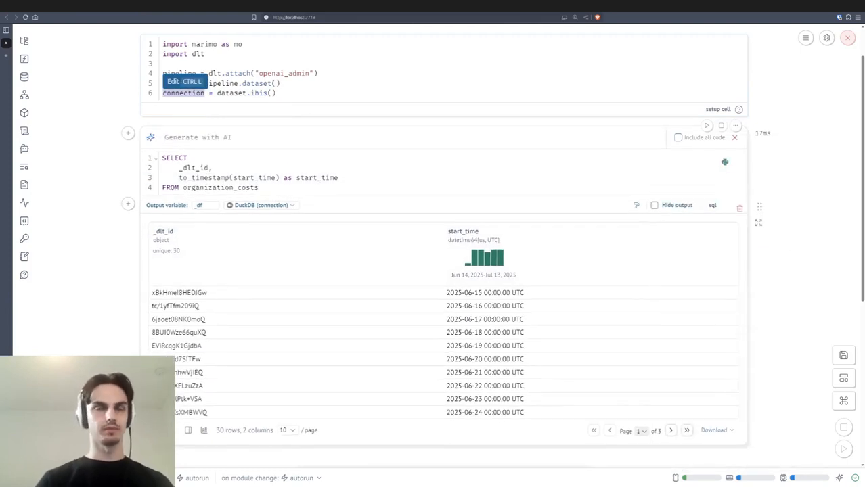
type("Join this")
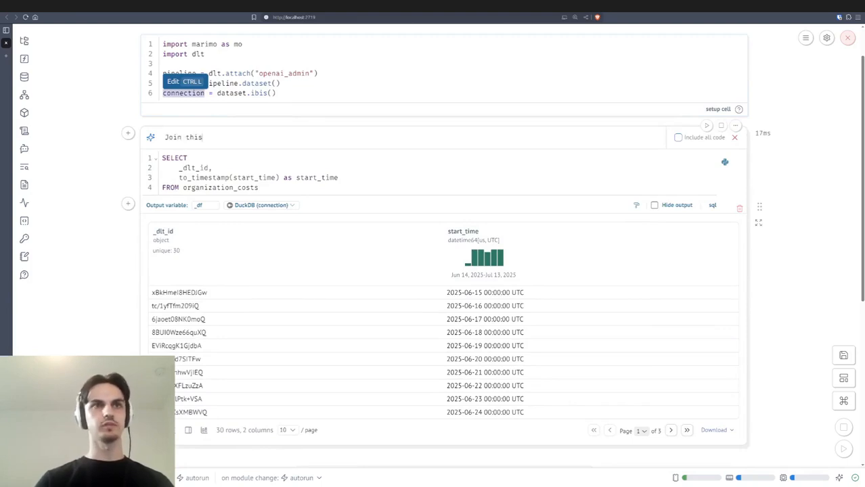
type(" on table ")
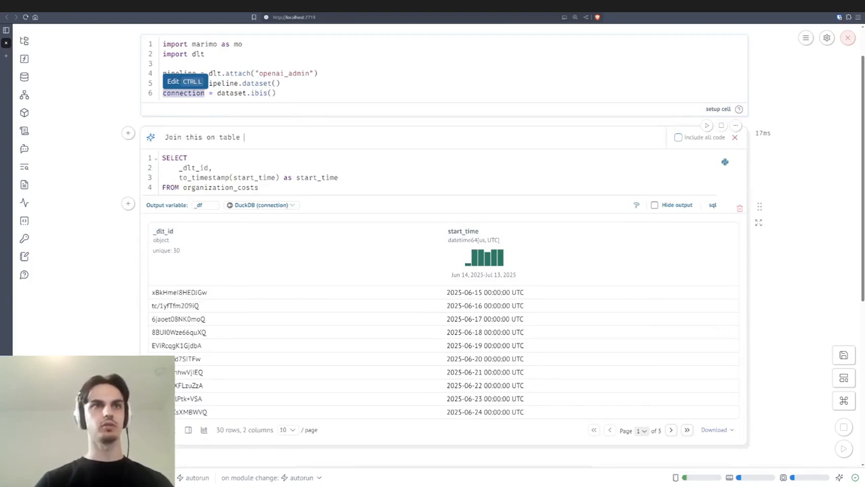
type("`orga")
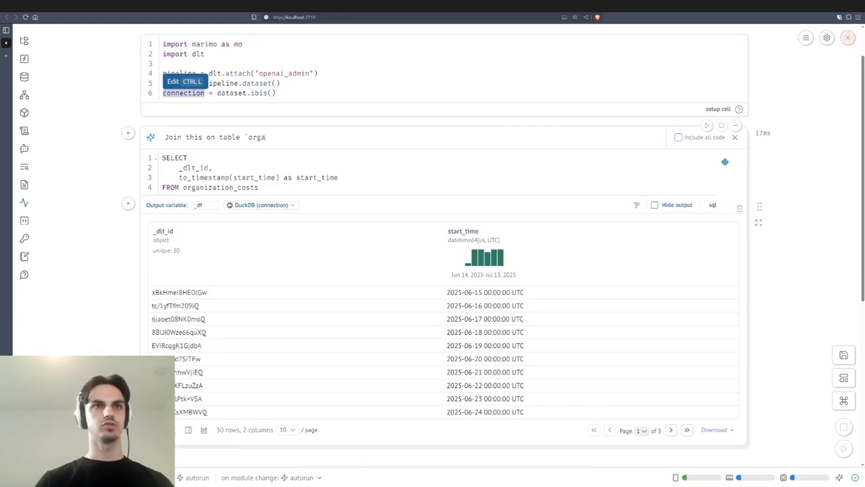
type("nizaiton_")
key("BackSpace")
key("BackSpace")
key("BackSpace")
key("BackSpace")
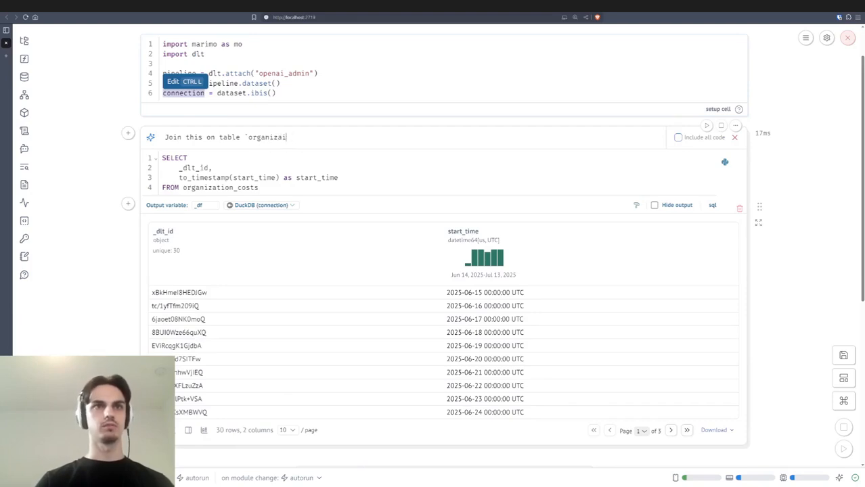
key("BackSpace")
type("tion_costs")
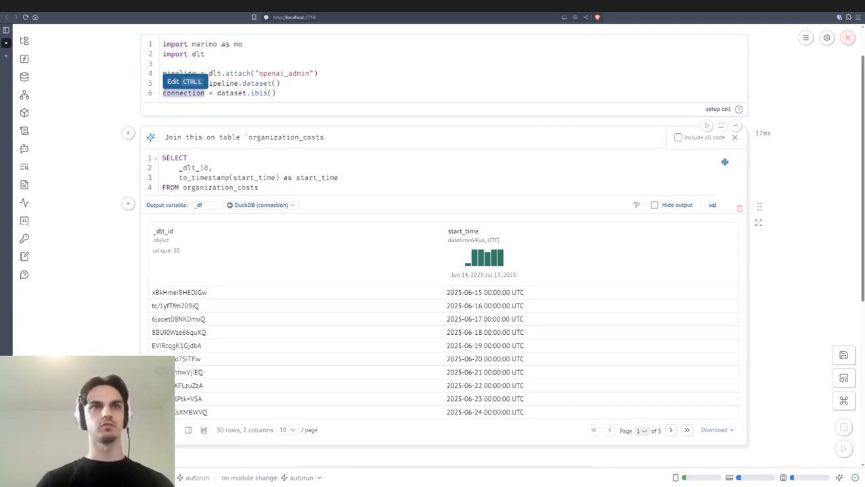
type("__results`")
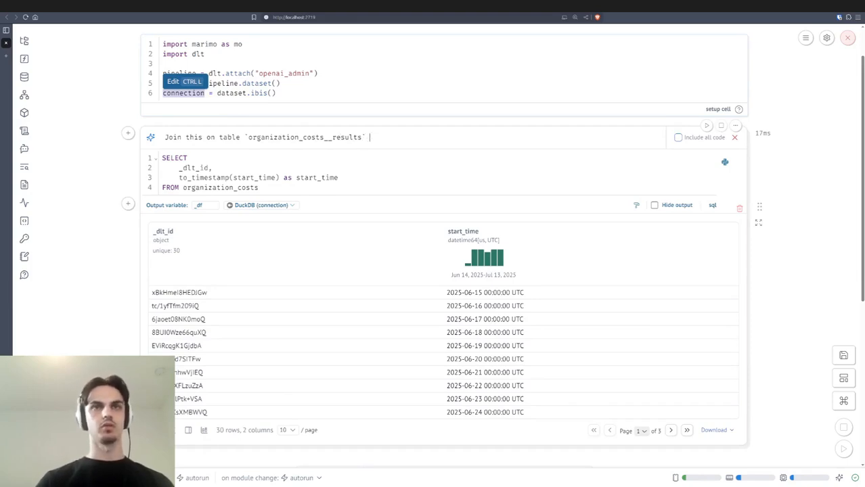
- Complete the AI prompt with "on column _dlt_parent_id. It should match the _dlt_id from this table", submit it and accept the generated query
type(" on column ")
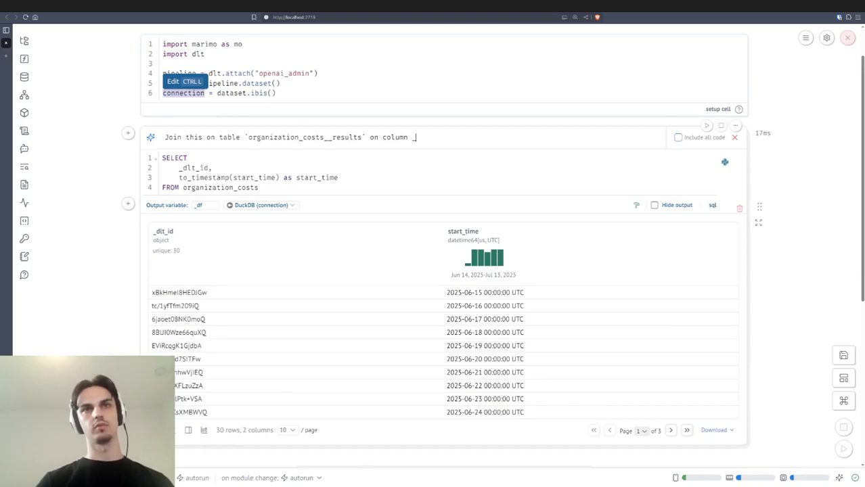
type("_dlt_parent_id")
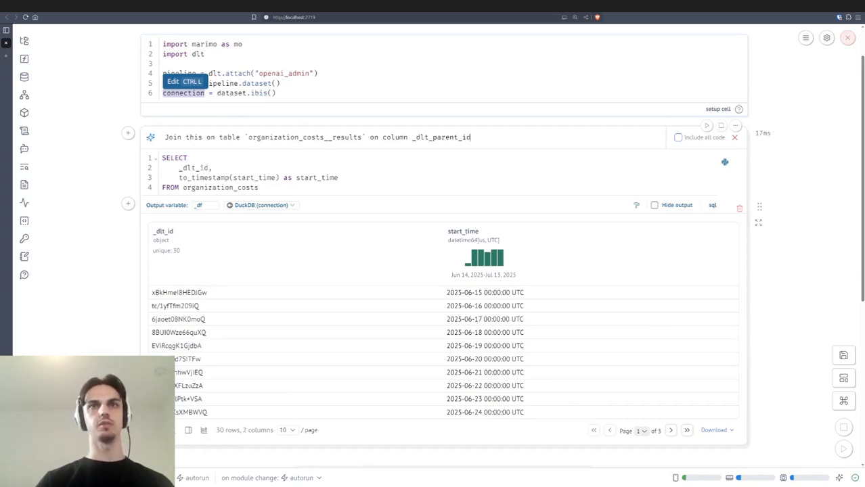
type(". It ")
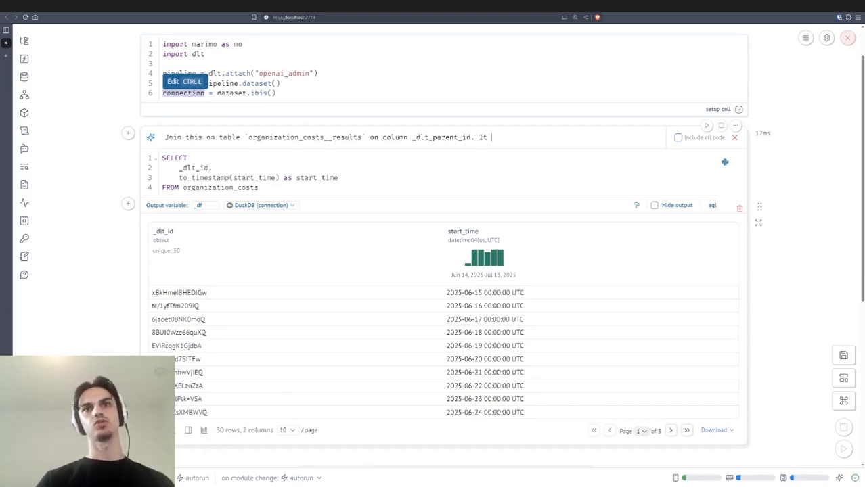
type("should match the ")
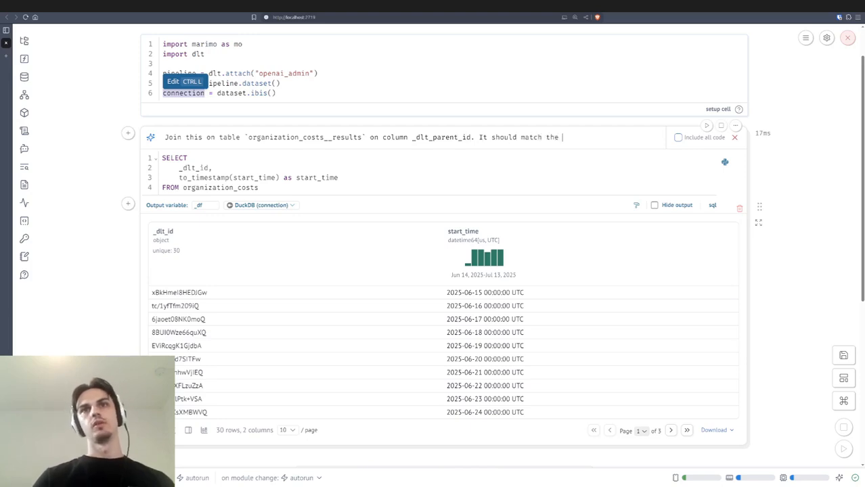
type("_dlt_id fro")
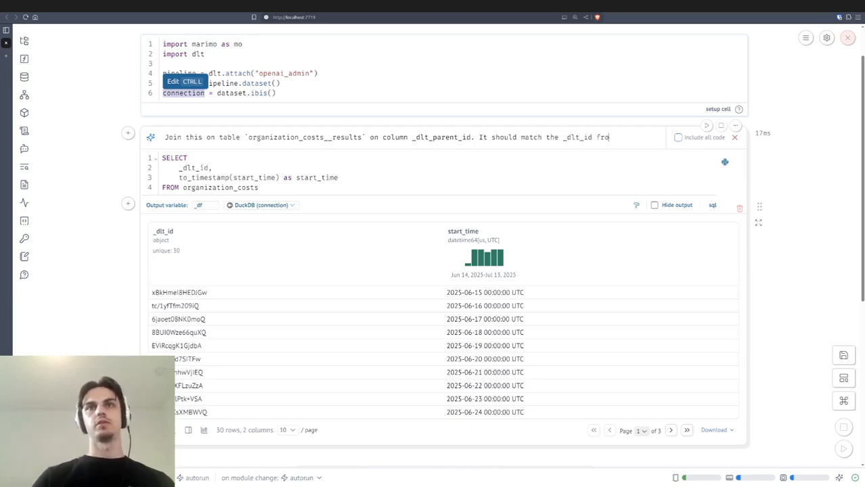
type("m this table")
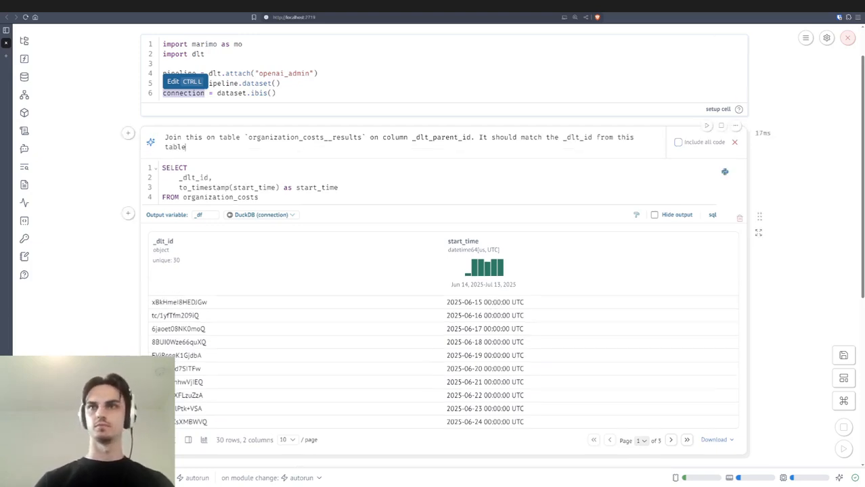
key("Return")
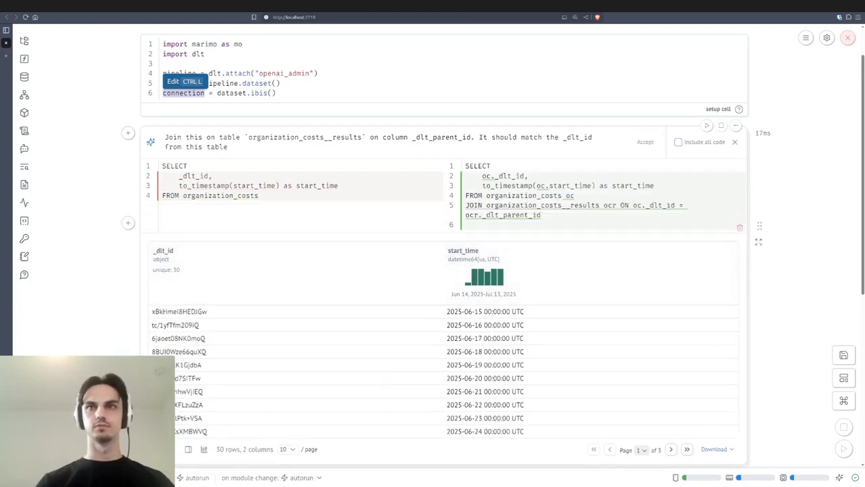
key("ctrl+Return")
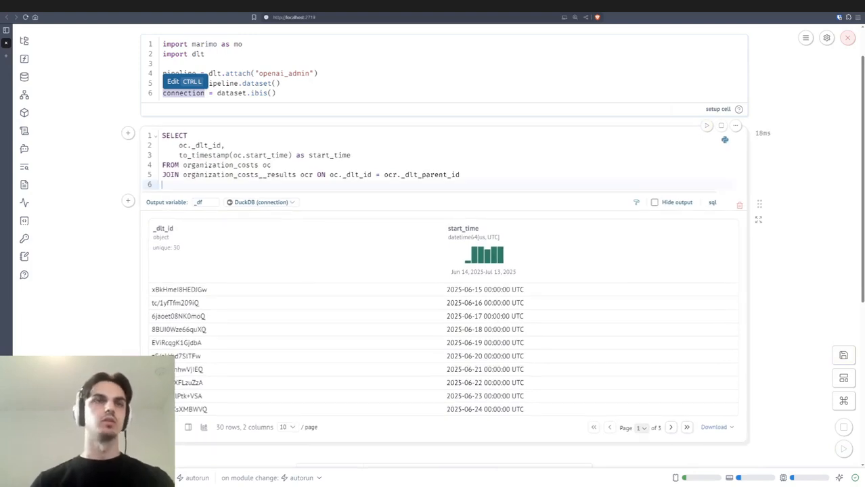
- Add ocr.*, on a new line directly below SELECT in the joined query and run it
left_click(188, 136)
key("Return")
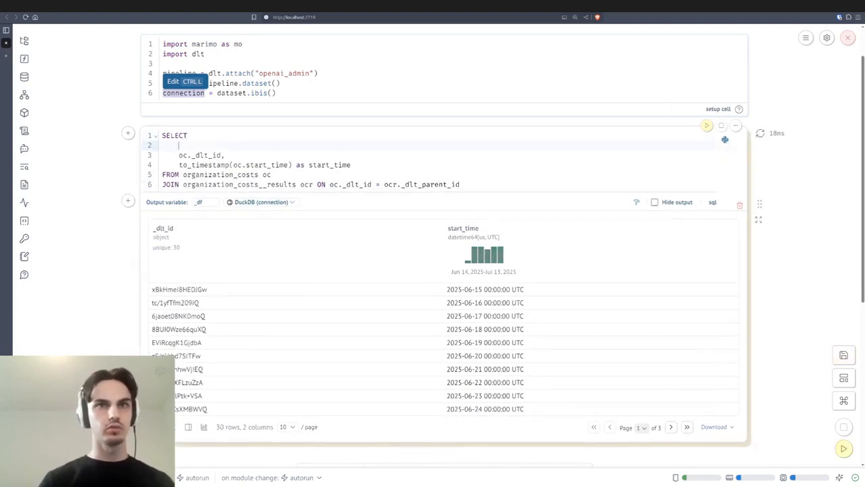
type("ocr")
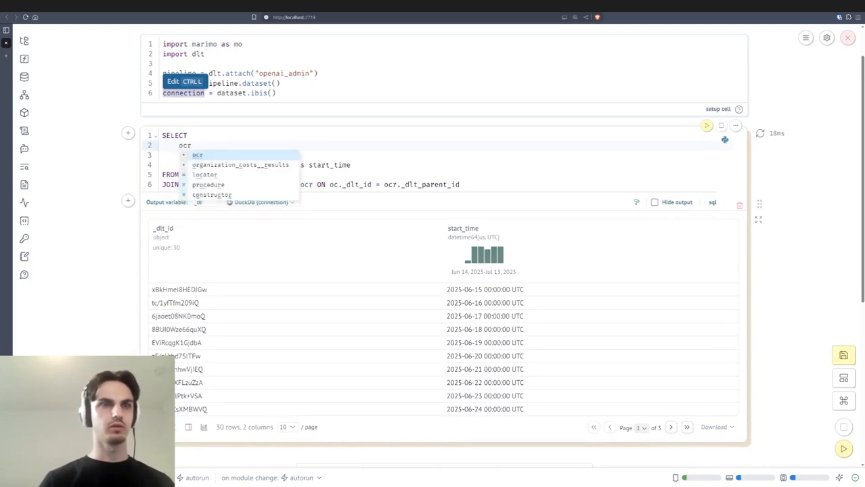
type(".*,")
key("ctrl+Return")
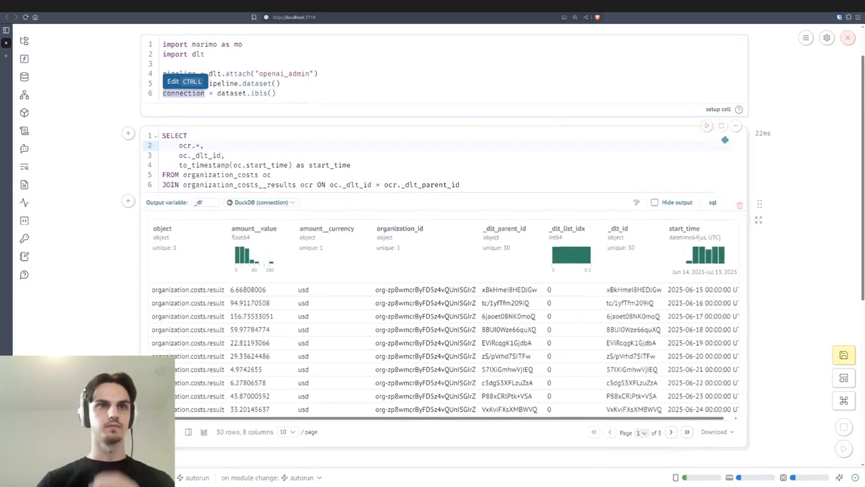
- Move ocr.*, from directly below SELECT to its own line after the start_time column, adding a comma after start_time
key("shift+Home")
key("BackSpace")
key("BackSpace")
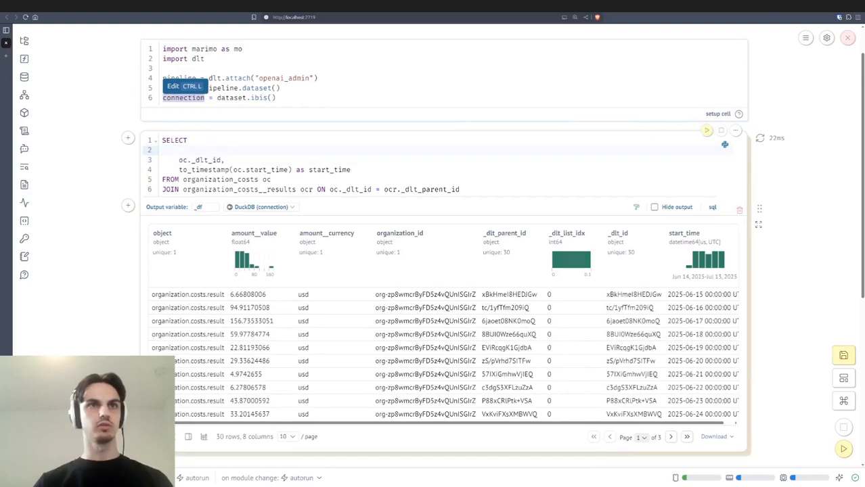
key("Down")
key("Down")
key("End")
key("Return")
type("ocr.*,")
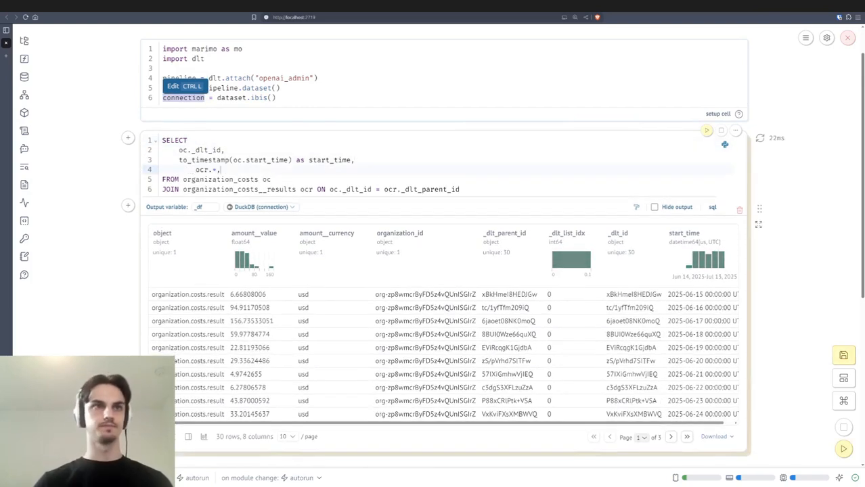
- Align the ocr.*, line's indentation with the other selected columns, rerun the query and look over the joined results
key("shift+Tab")
key("shift+Tab")
key("Tab")
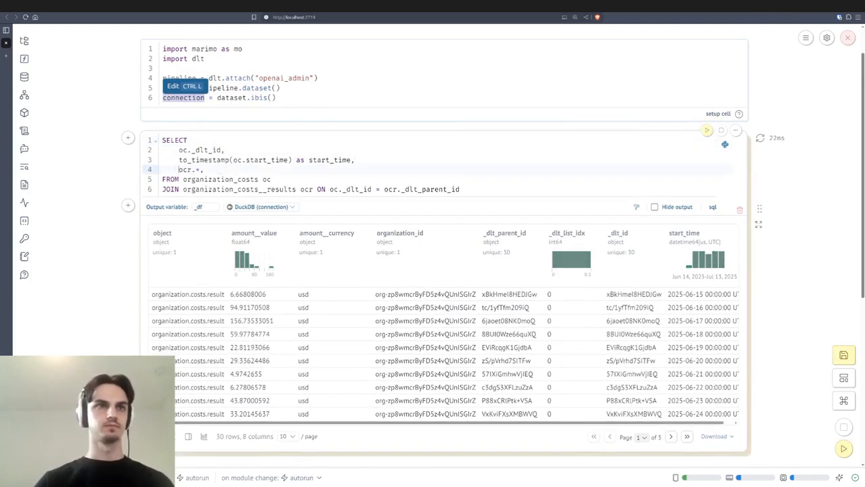
key("ctrl+Return")
scroll(433, 271, "down", 2)
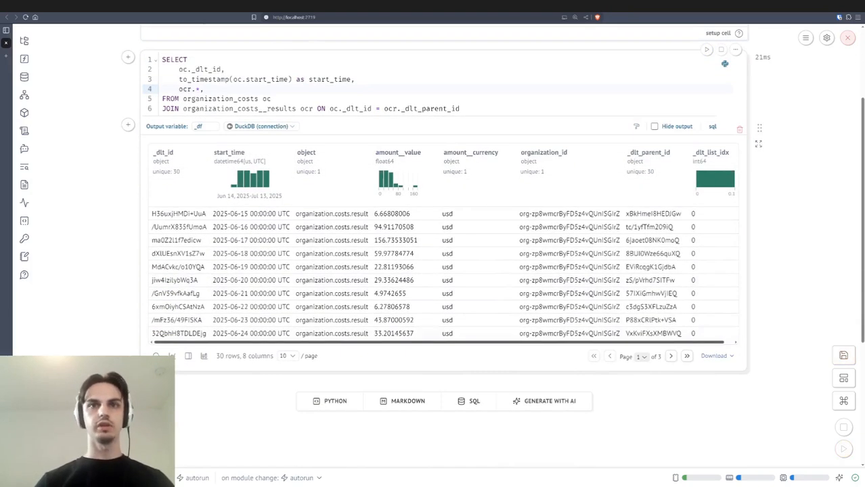
scroll(440, 271, "right", 1)
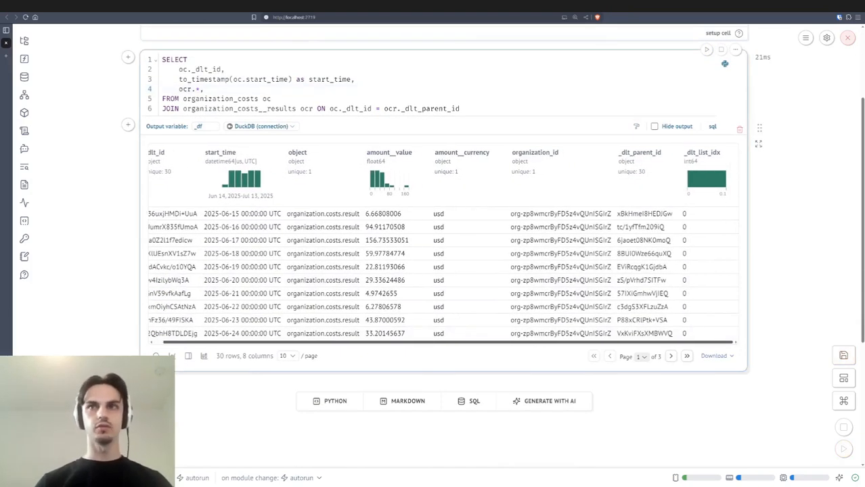
- Name the output variable of the joined SQL query costs
scroll(440, 271, "left", 1)
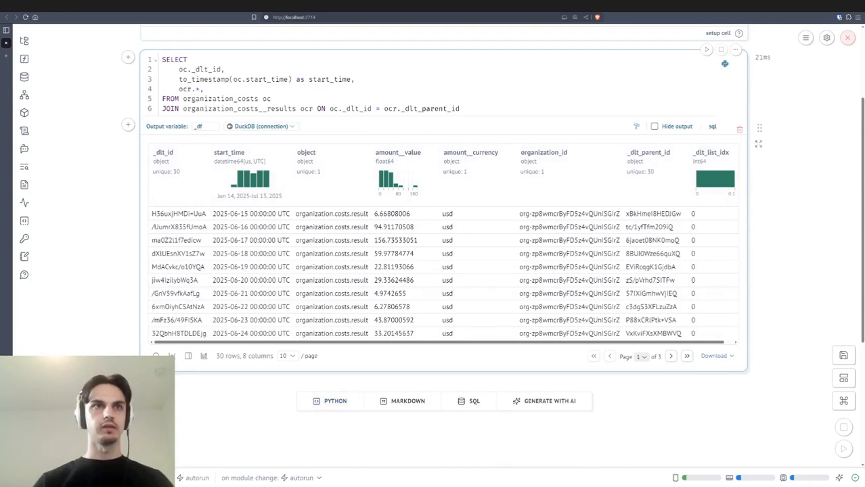
double_click(198, 126)
type("costs")
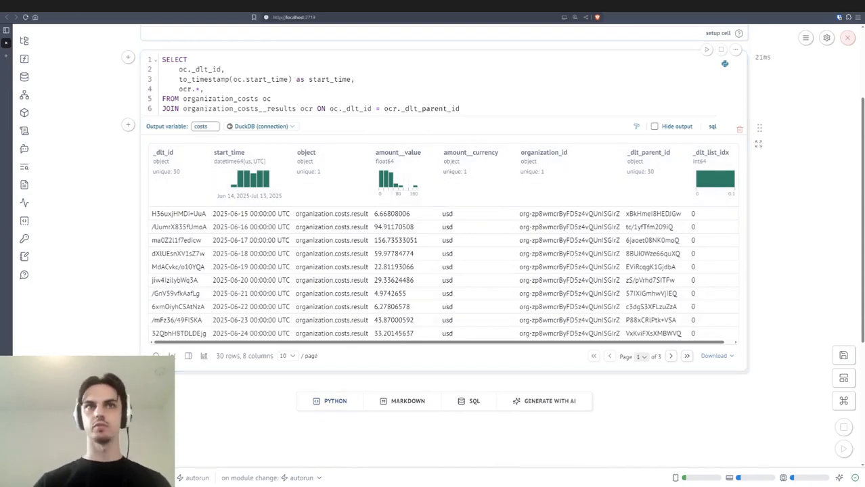
key("Return")
- Add a Python cell below the query containing costs and run it to display the dataframe
left_click(331, 400)
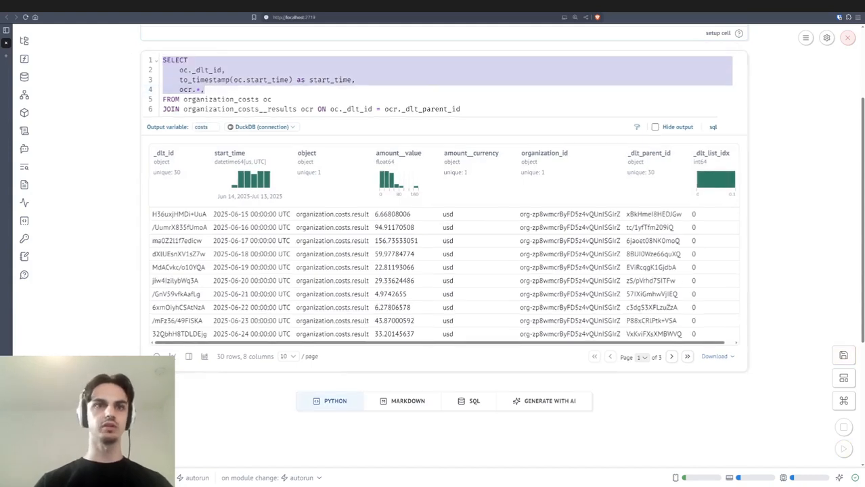
type("costs")
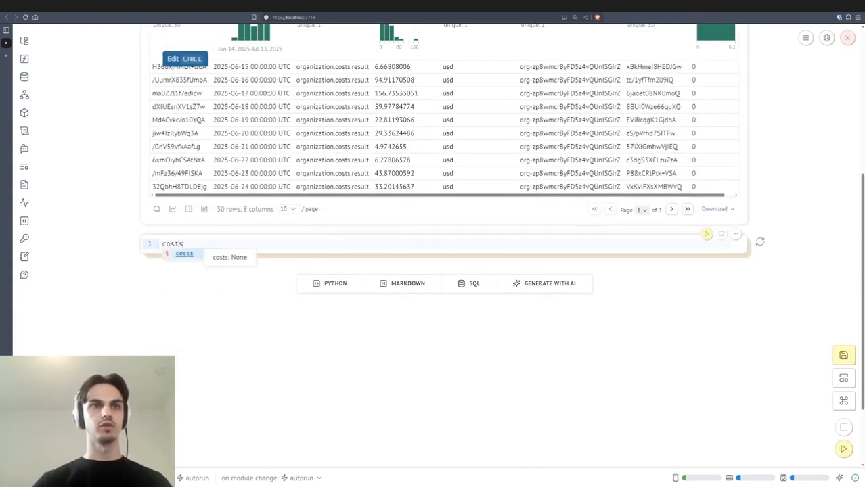
key("ctrl+Return")
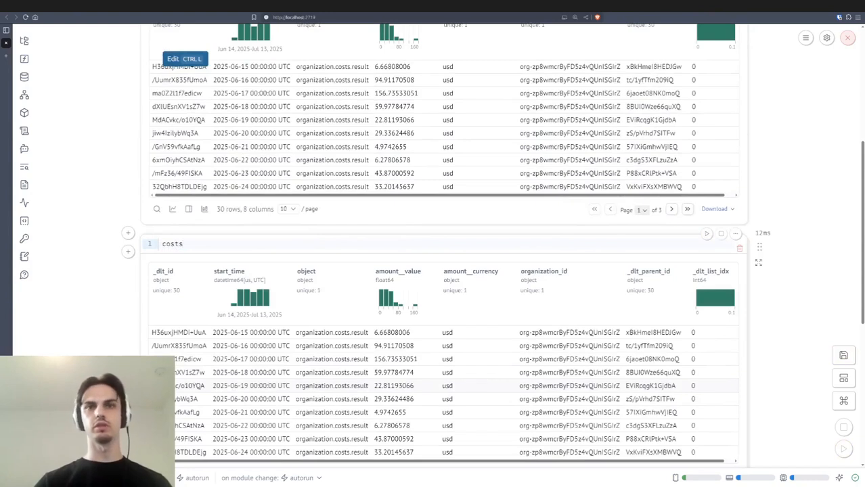
- Narrow the Python cell to costs["start_time"], run it, and delete the cell
type("[\"")
type("start_time")
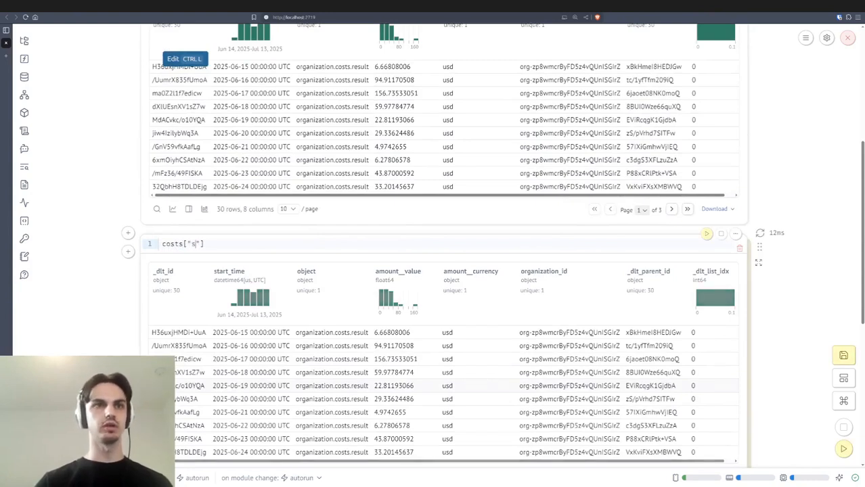
key("ctrl+Return")
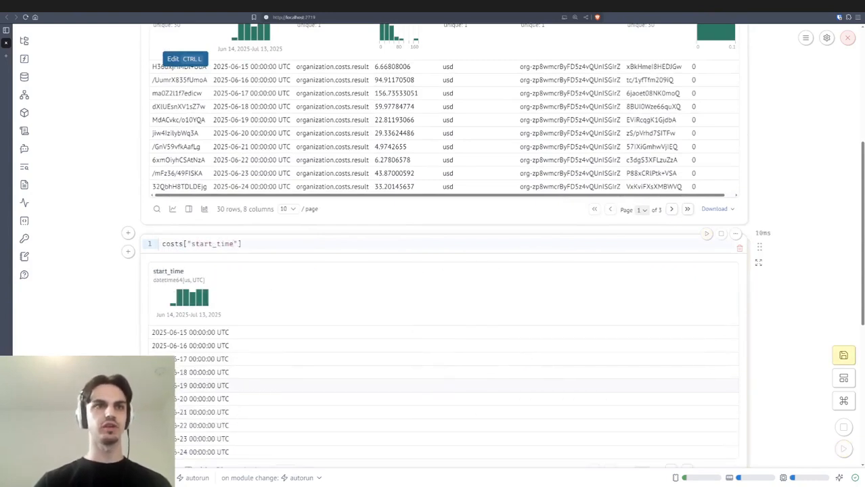
key("ctrl+shift+BackSpace")
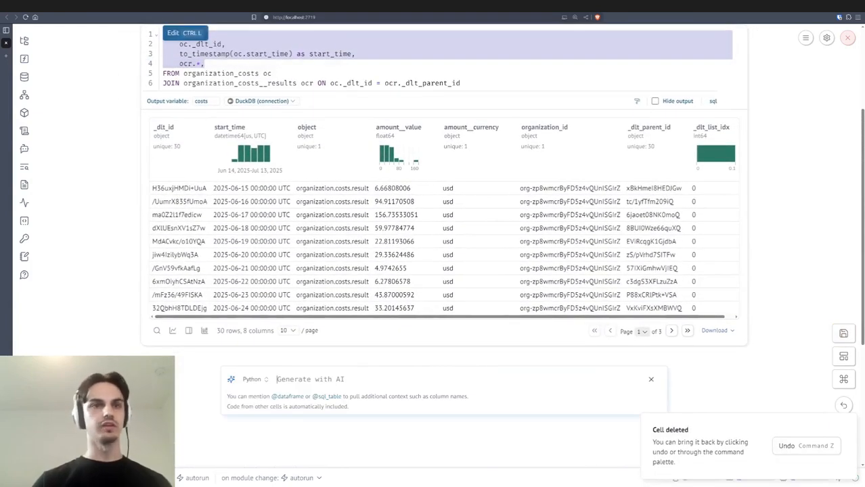
type("@")
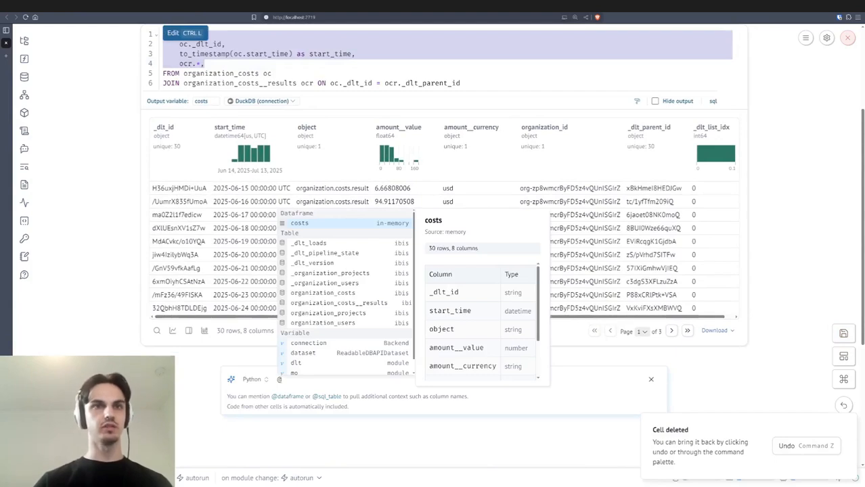
key("Return")
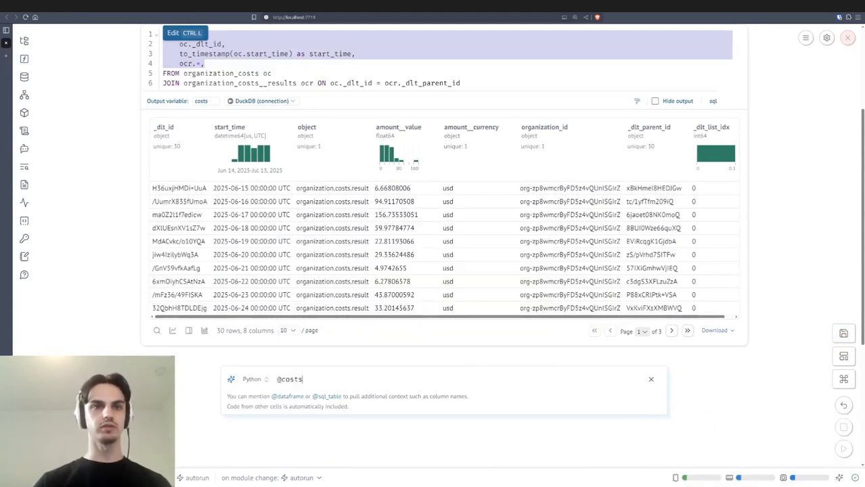
type("Use the table @costs")
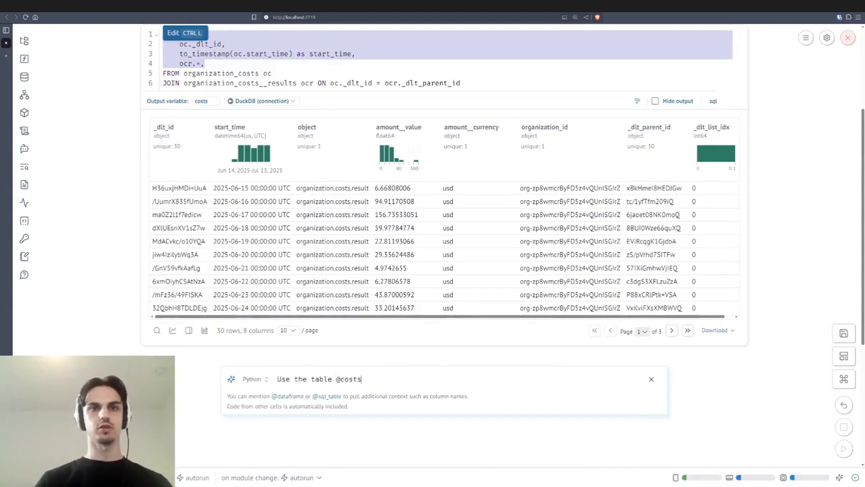
type(" to gener")
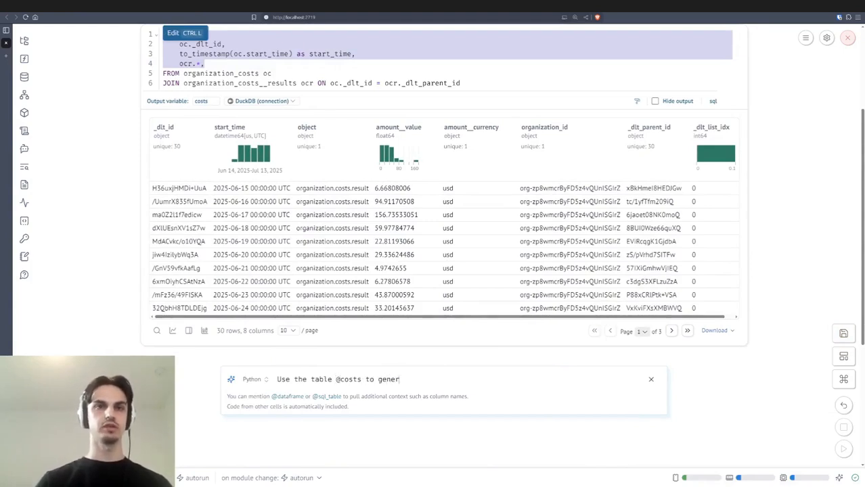
type("ate a al")
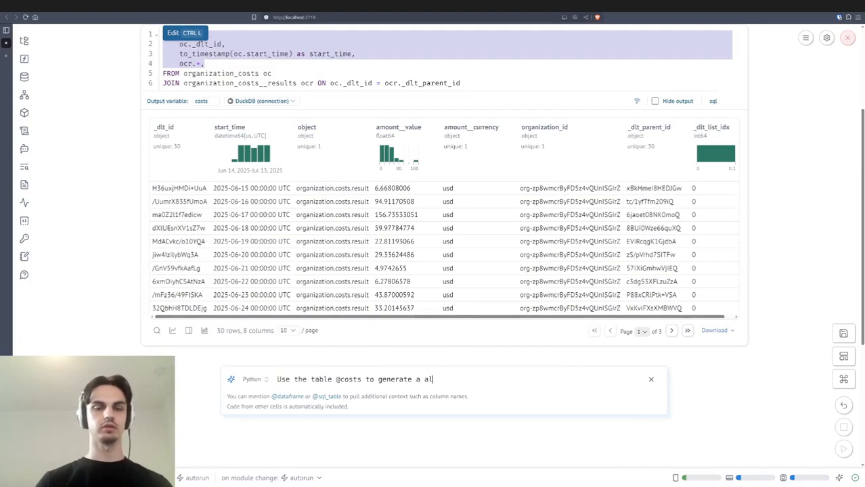
type("tair line chart")
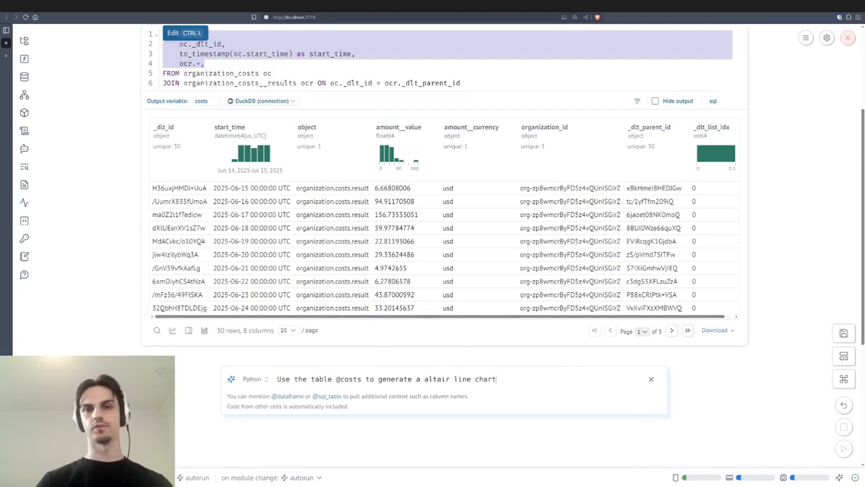
- Complete the AI prompt with "that shows weekly spendings", submit it, and accept and run the generated chart code
type(" th")
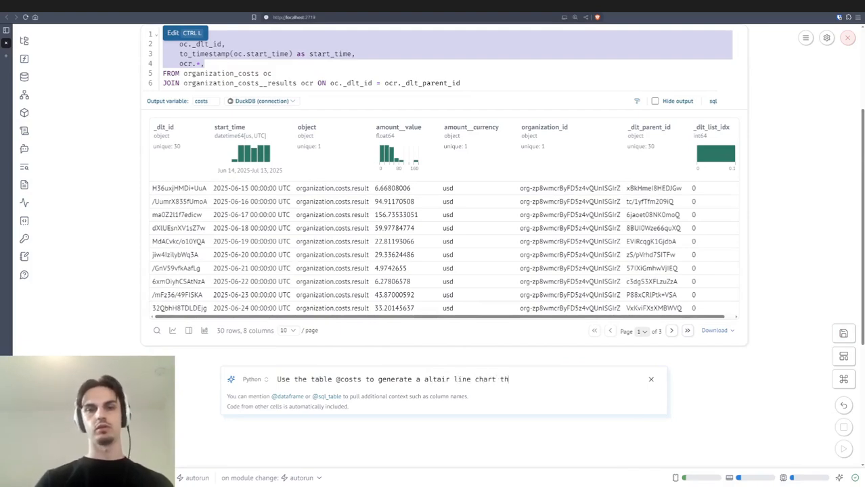
type("at shows weekly p")
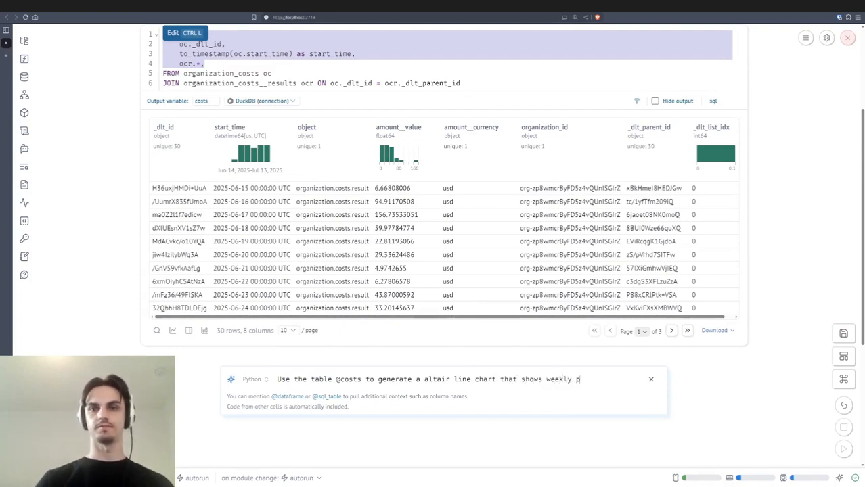
key("BackSpace")
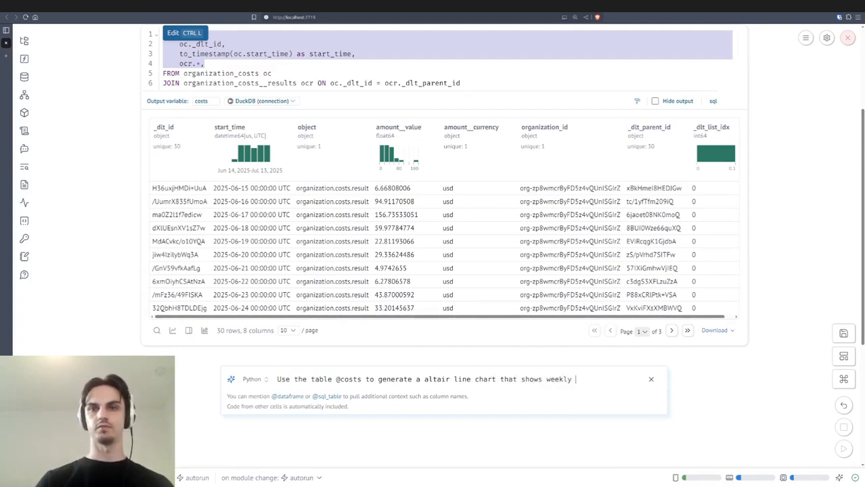
type("spendings")
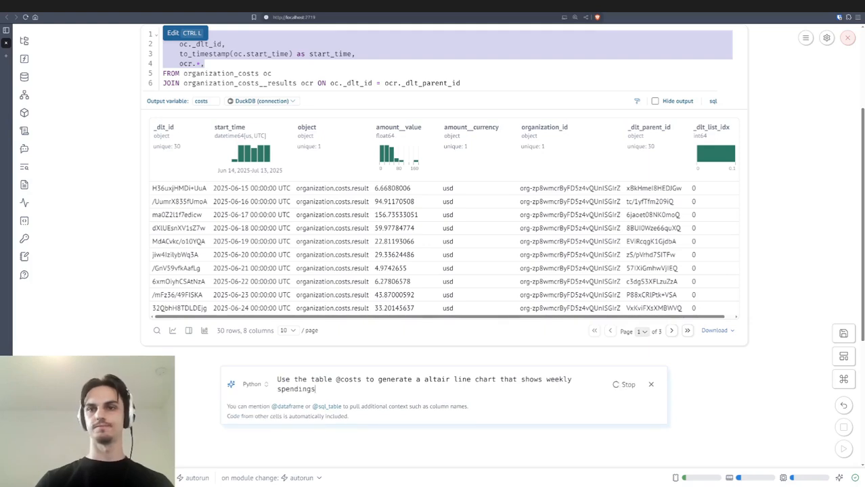
key("Return")
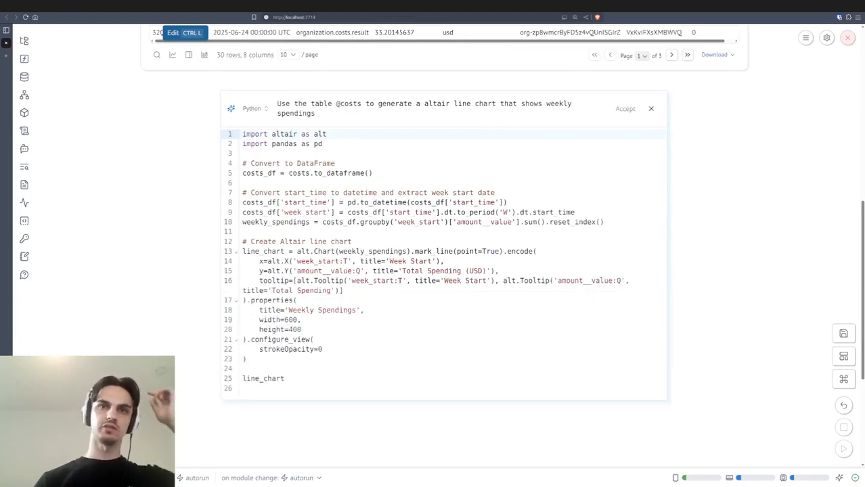
key("ctrl+Return")
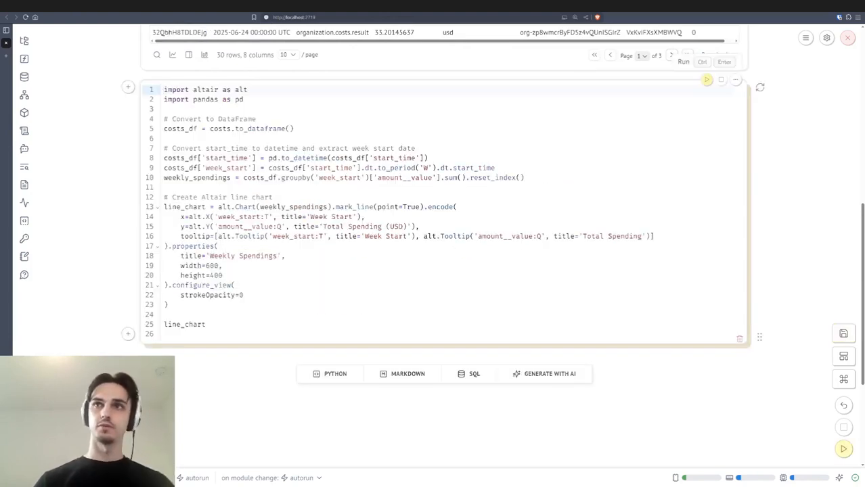
key("ctrl+Return")
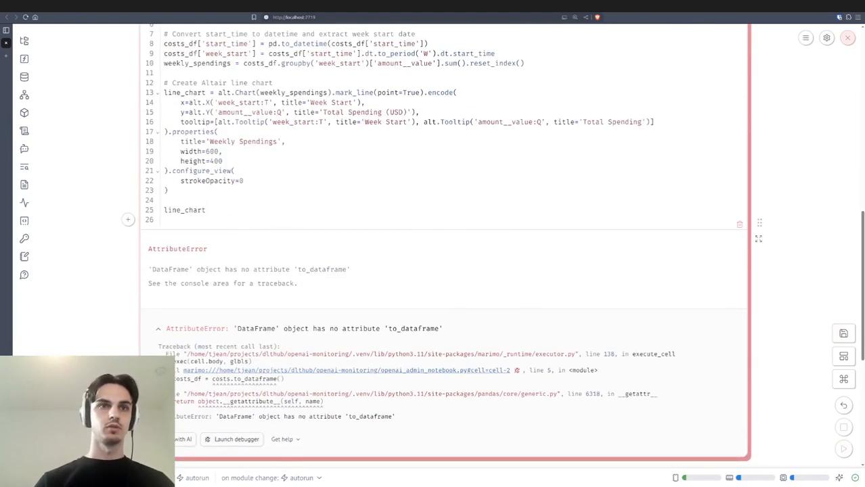
- Try removing the "# Convert to DataFrame" comment and the costs_df assignment from the chart cell and rerun it
double_click(322, 269)
scroll(440, 244, "up", 3)
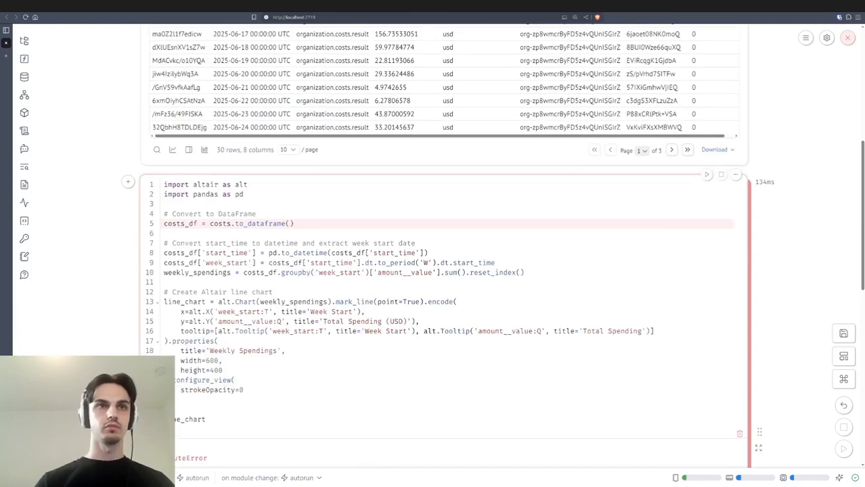
key("shift+Home")
key("BackSpace")
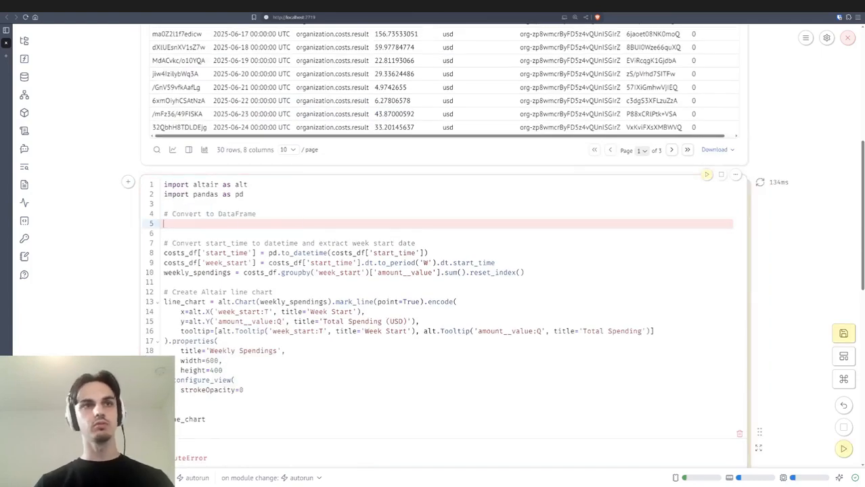
key("Delete")
key("BackSpace")
key("shift+Home")
key("BackSpace")
key("BackSpace")
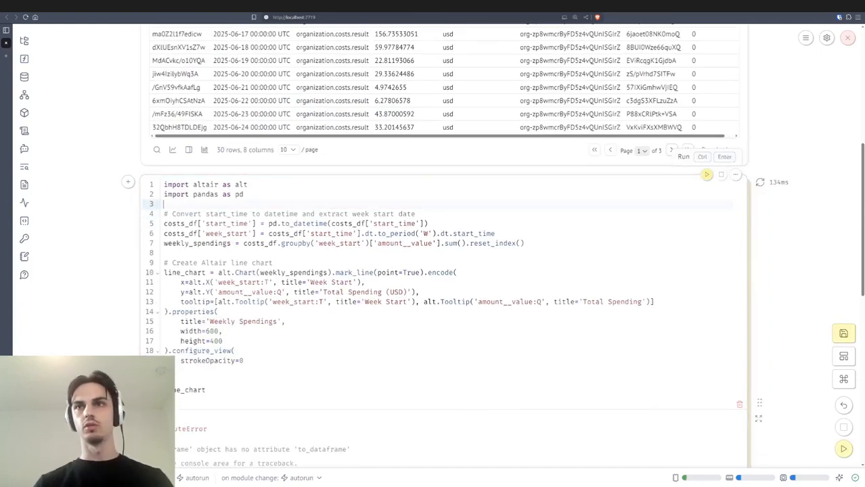
key("ctrl+Return")
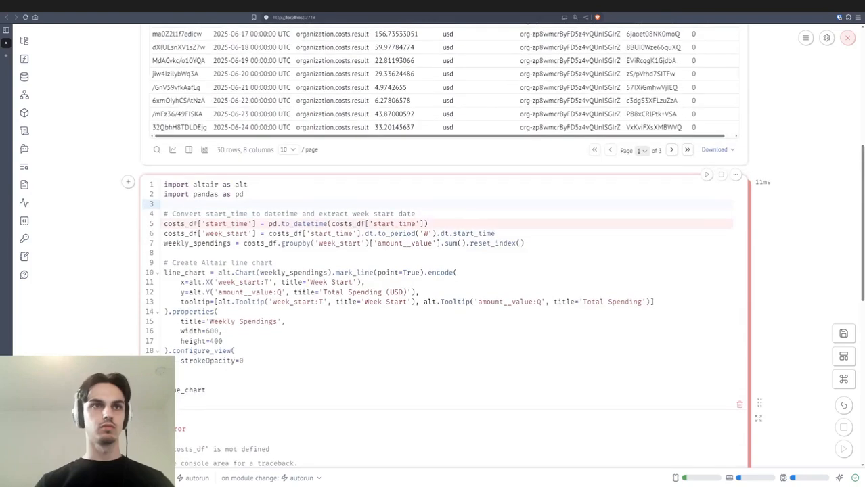
- Undo the removal of the DataFrame conversion comment and the costs_df assignment line
key("ctrl+z")
key("ctrl+z")
key("ctrl+z")
key("ctrl+z")
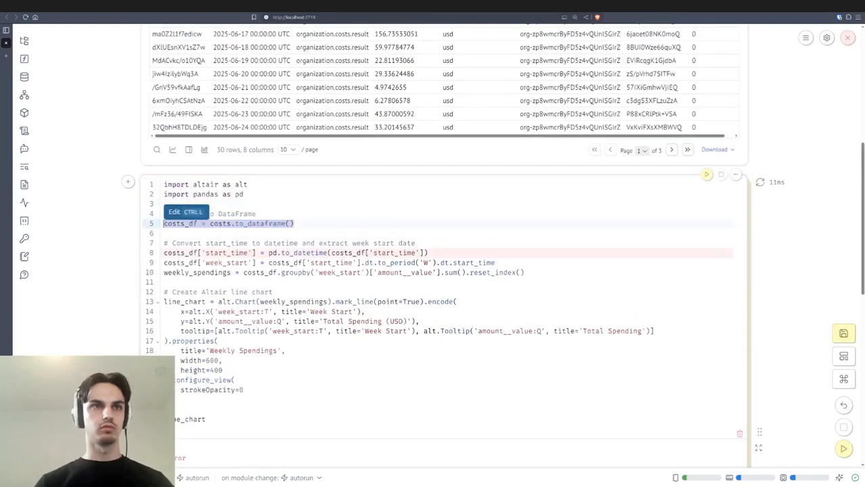
- Shorten the conversion line to costs_df = costs, rerun the cell and inspect the data points on the Weekly Spendings chart
key("ctrl+shift+Left")
key("ctrl+shift+Left")
key("ctrl+shift+Left")
key("BackSpace")
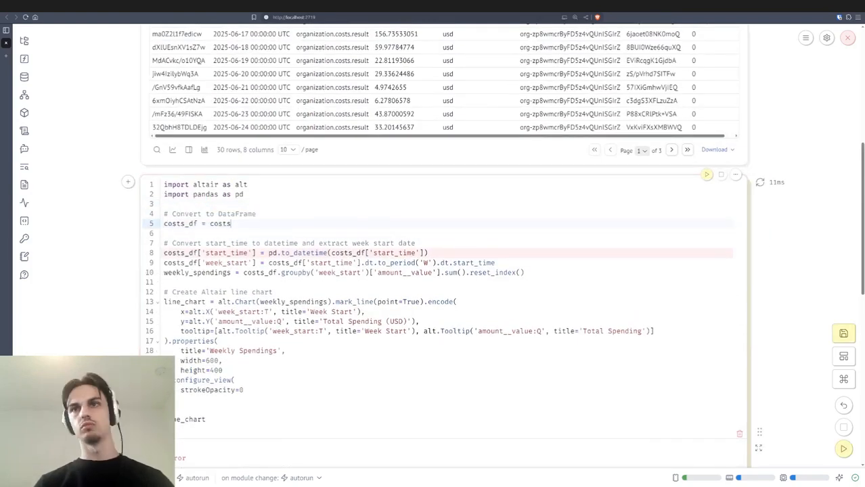
key("ctrl+Return")
scroll(440, 271, "down", 5)
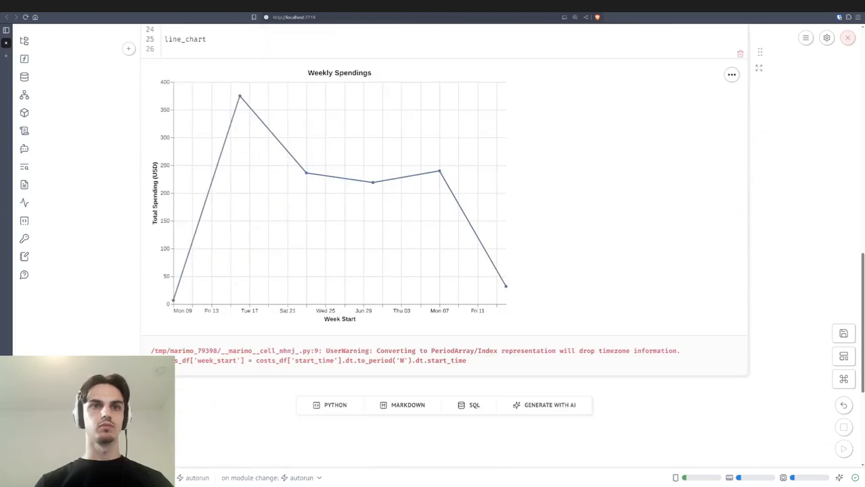
mouse_move(174, 301)
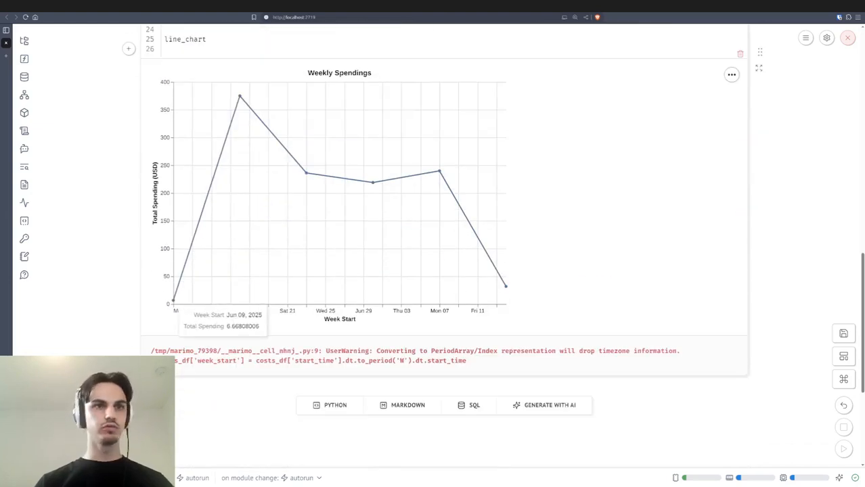
scroll(240, 180, "up", 2)
mouse_move(241, 179)
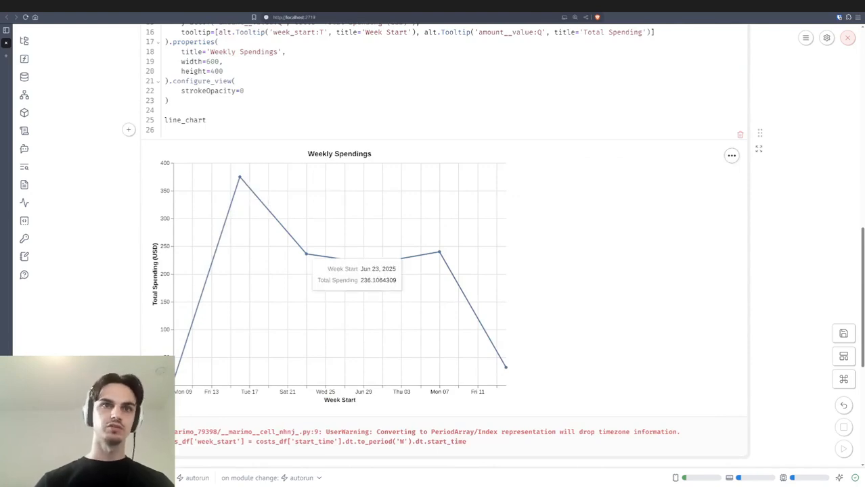
mouse_move(372, 264)
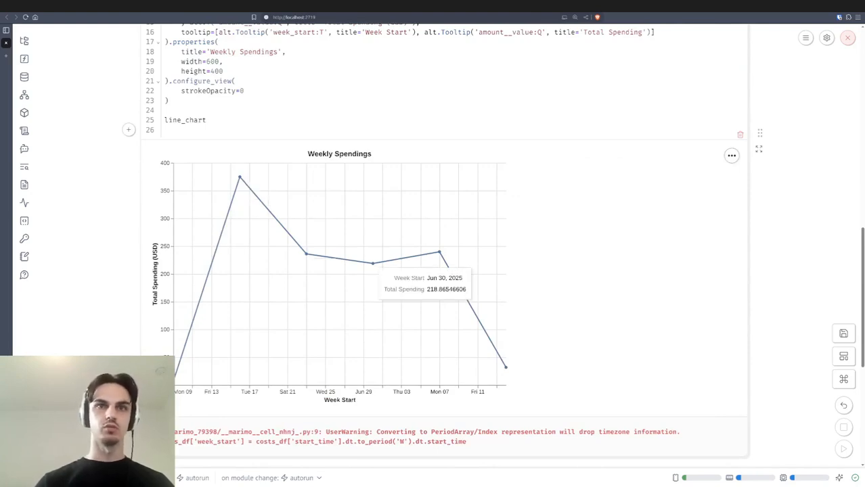
- Prompt the AI in the chart cell with "rotate the x-axis by 45 degrees", accept and run the change, and check the chart's axis labels
scroll(155, 357, "up", 3)
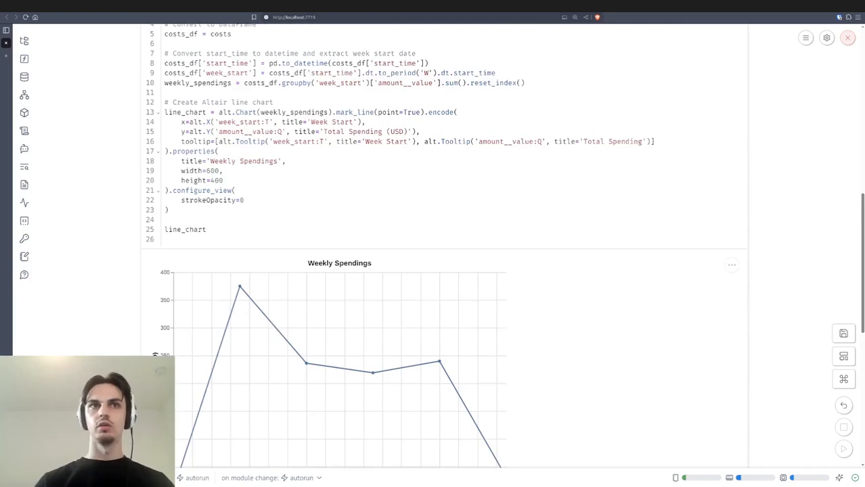
scroll(155, 356, "up", 6)
left_click(737, 242)
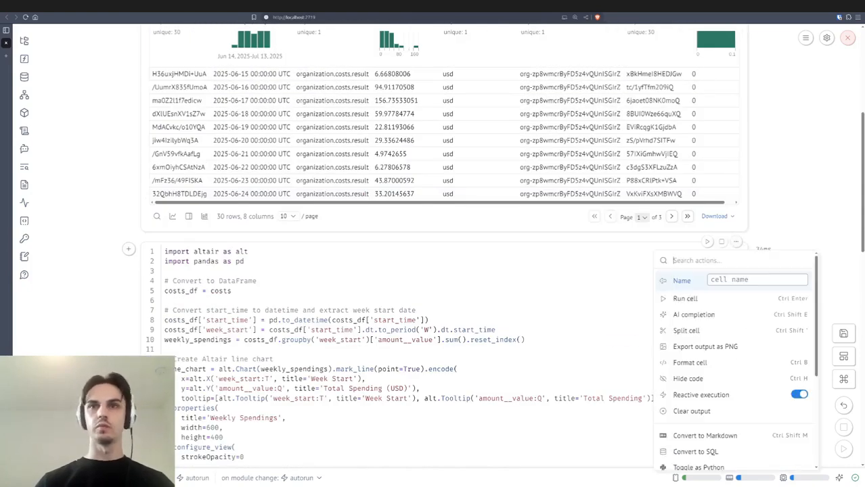
left_click(694, 315)
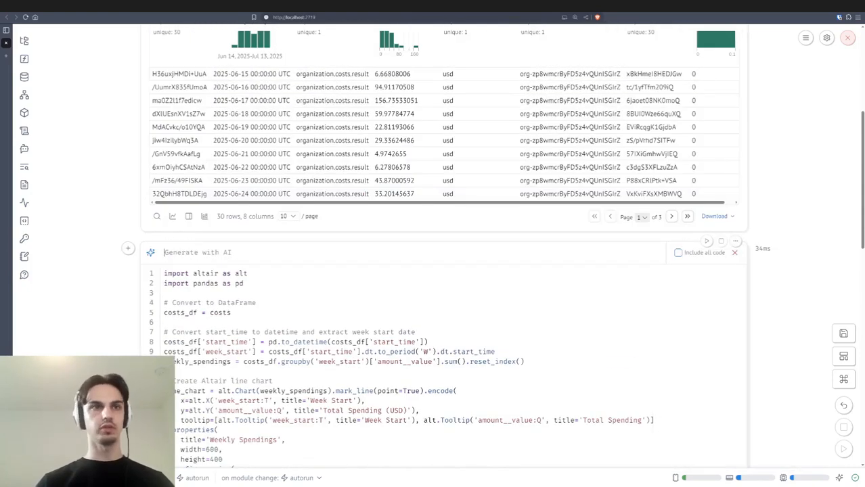
type("rotate the x-")
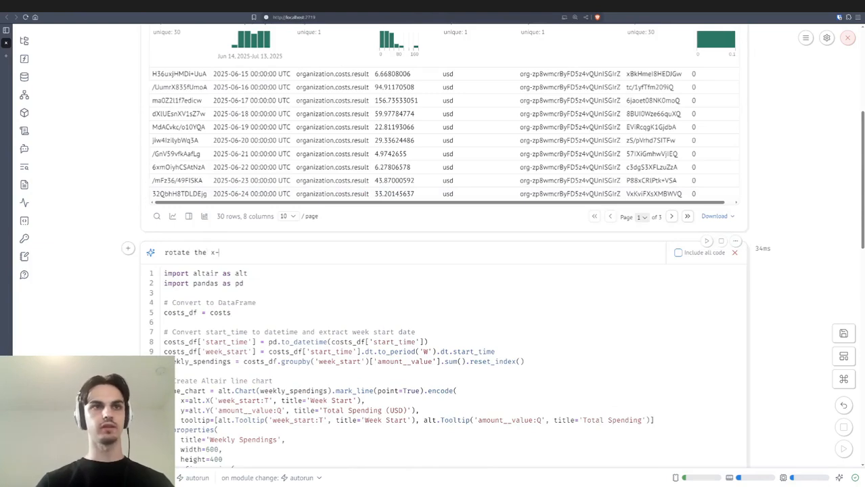
type("axis by 45 degrees")
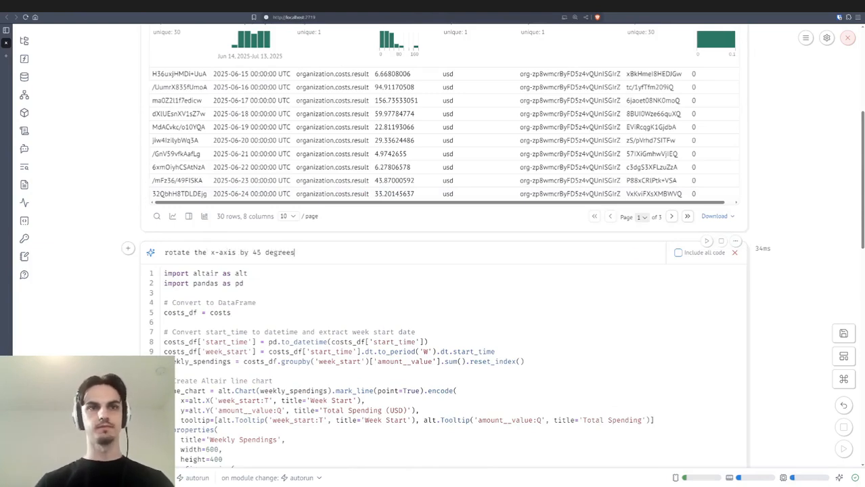
key("Return")
scroll(447, 271, "down", 5)
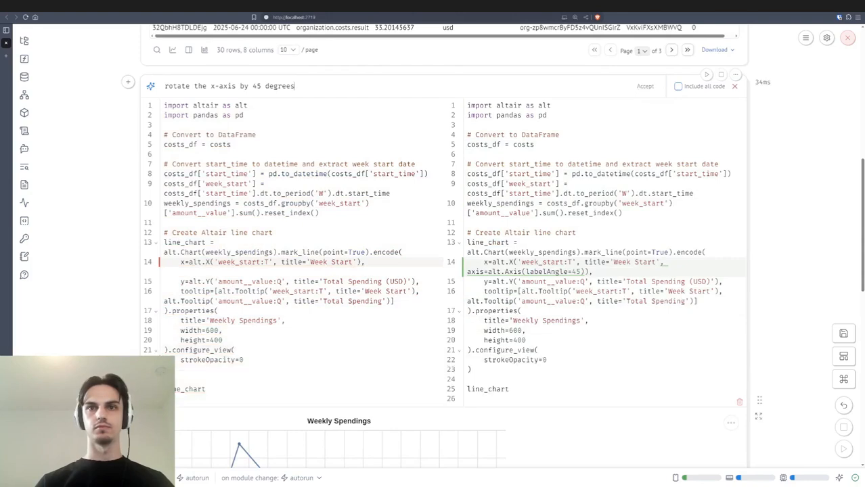
key("ctrl+Return")
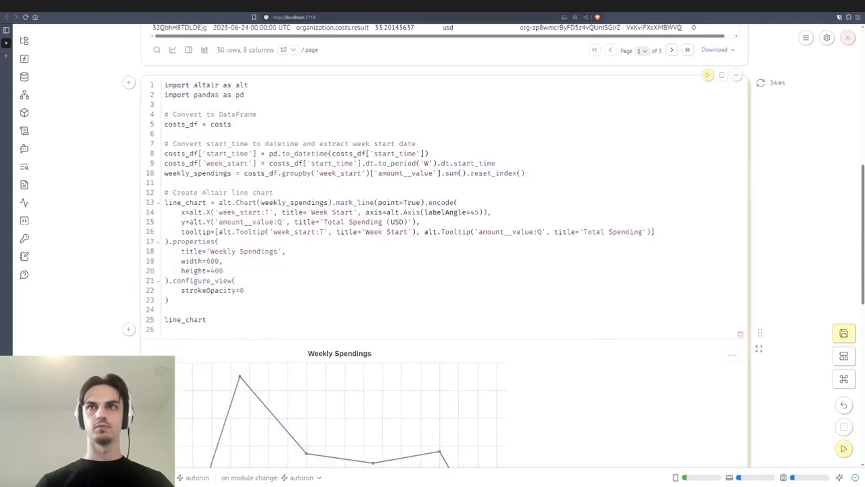
scroll(444, 244, "down", 5)
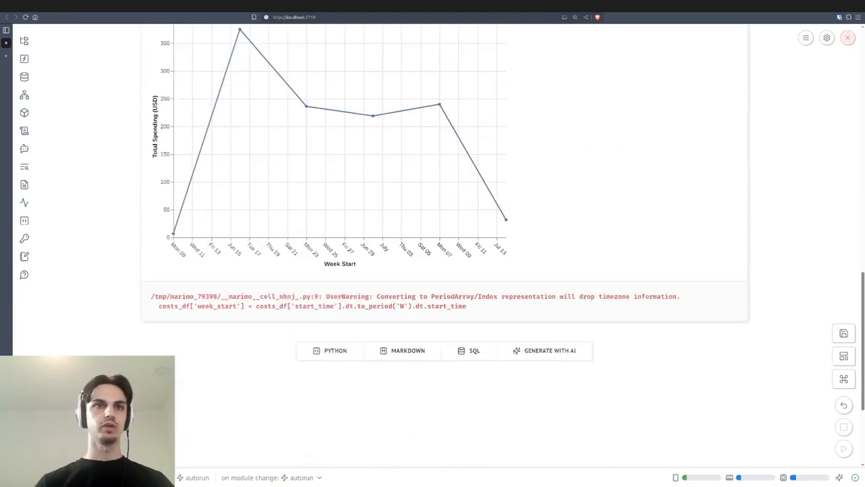
scroll(440, 251, "up", 5)
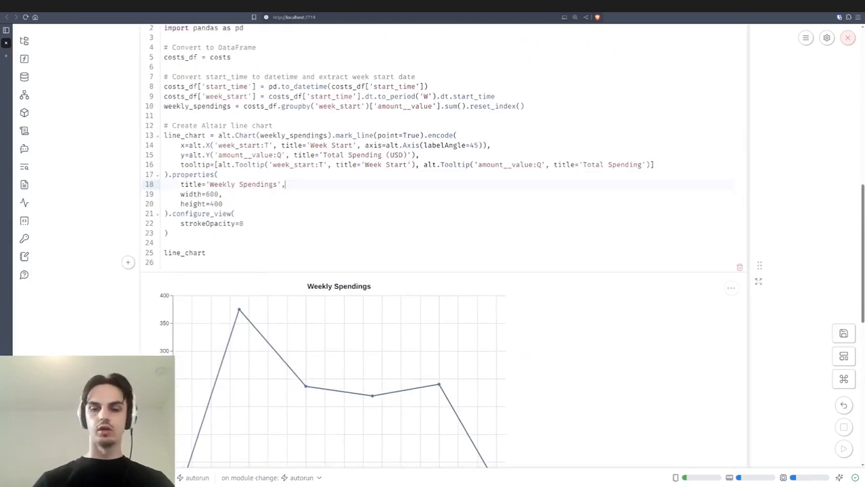
- Preview the notebook as an app, looking over the costs table, its download formats and the Weekly Spendings chart
key("ctrl+.")
scroll(440, 232, "up", 2)
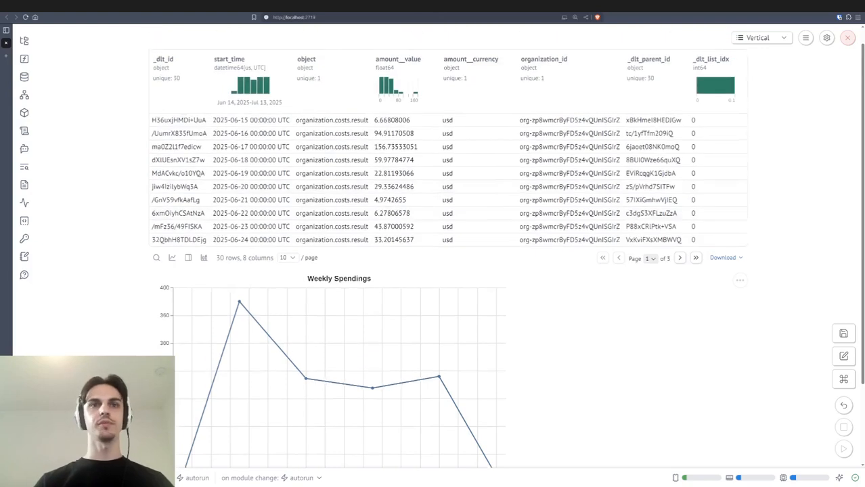
scroll(440, 250, "down", 2)
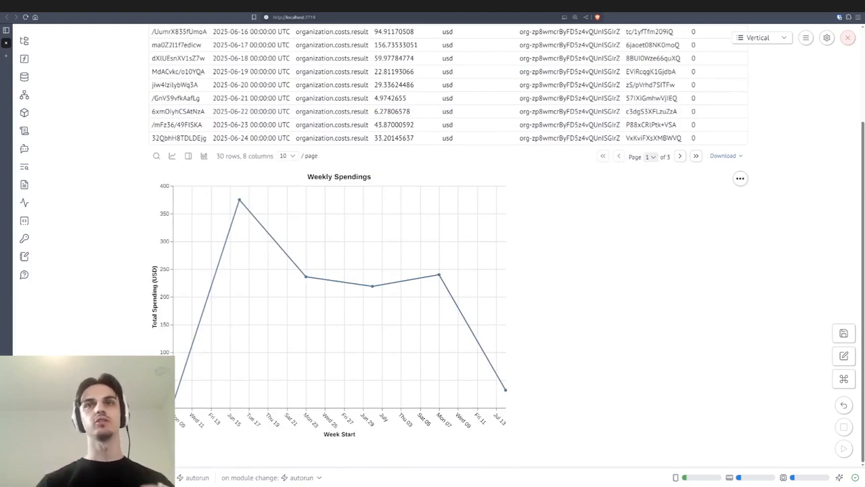
scroll(440, 250, "up", 2)
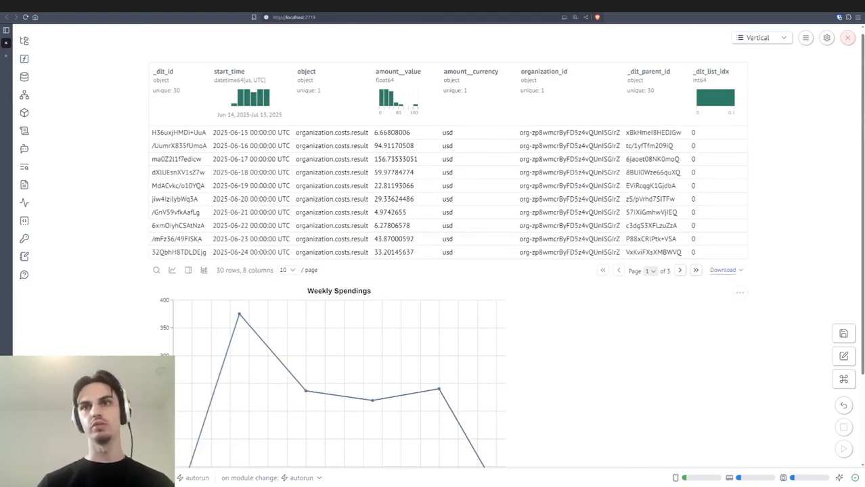
left_click(723, 270)
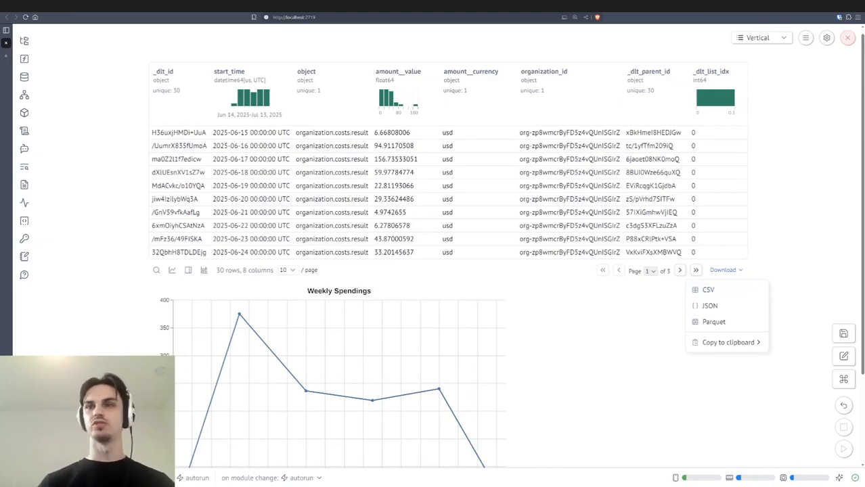
left_click(636, 325)
scroll(636, 325, "down", 2)
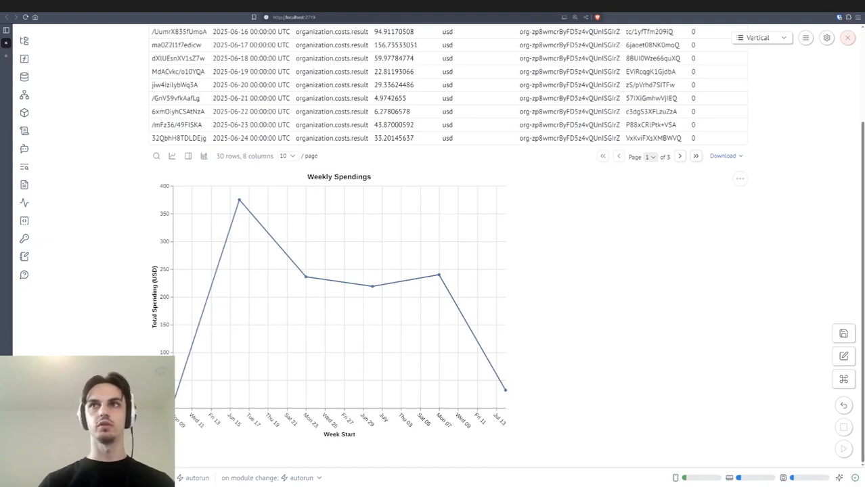
- Set the app preview layout to Grid and place the Weekly Spendings chart on the grid canvas
left_click(759, 37)
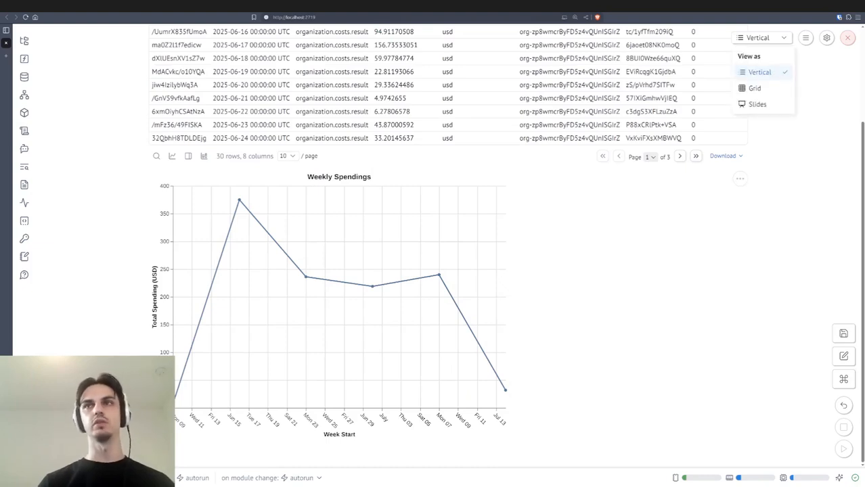
left_click(771, 89)
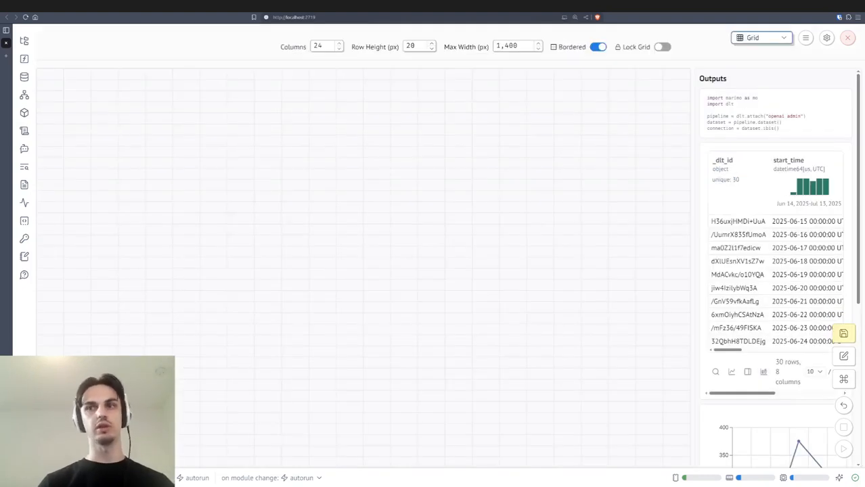
scroll(779, 271, "down", 3)
left_click_drag(778, 406, 155, 203)
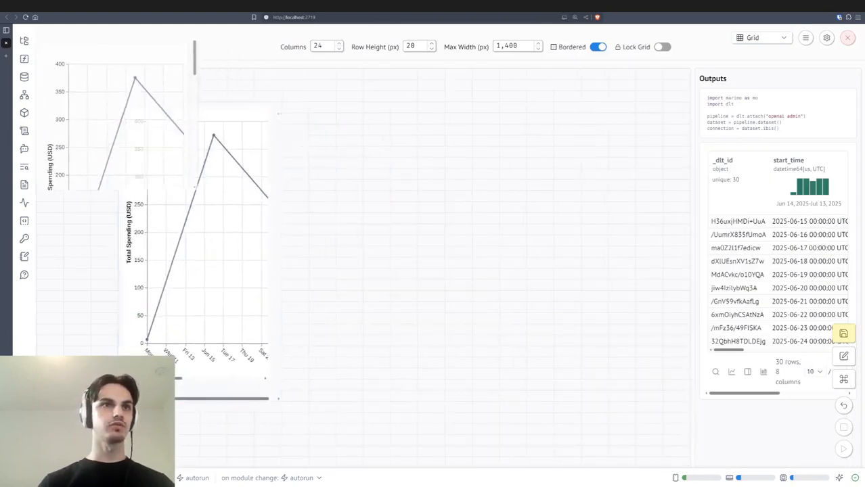
- Resize the Weekly Spendings chart's frame and move it to the upper-left corner of the grid, then return to notebook editing
left_click_drag(279, 398, 605, 398)
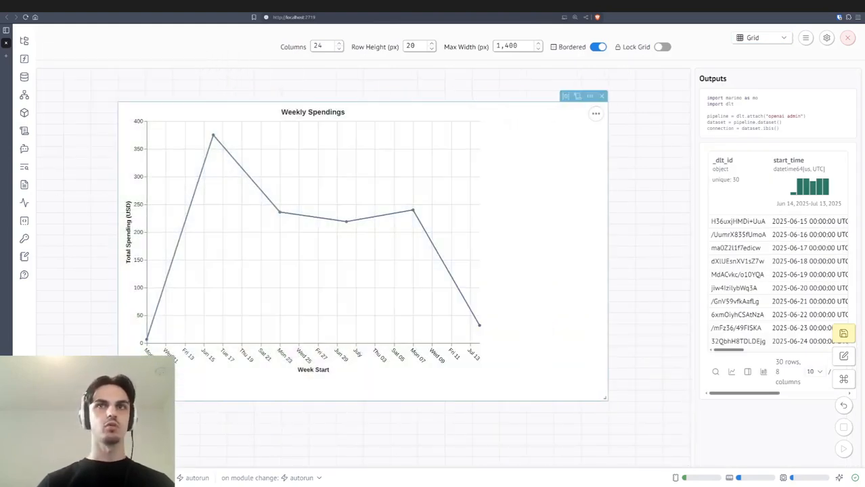
left_click_drag(577, 96, 462, 53)
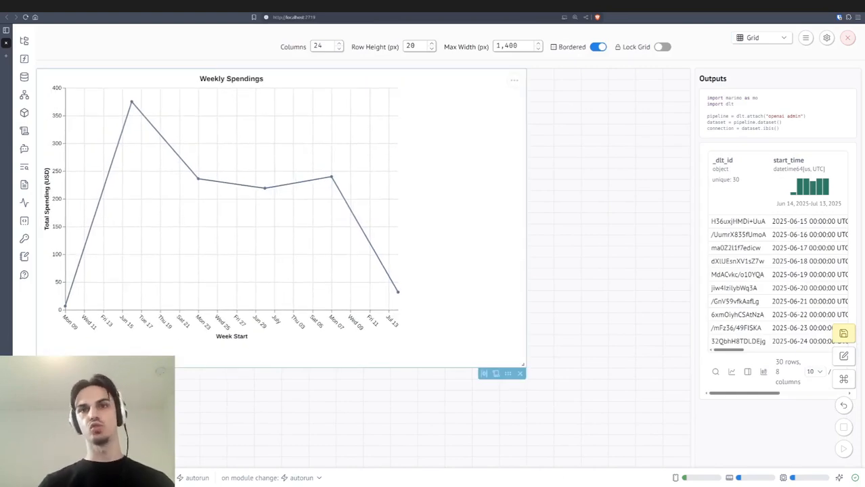
left_click_drag(525, 370, 417, 354)
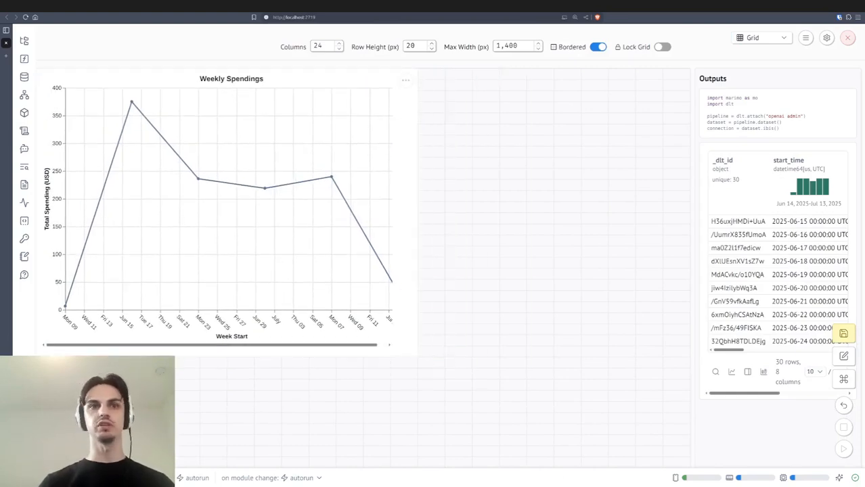
key("ctrl+period")
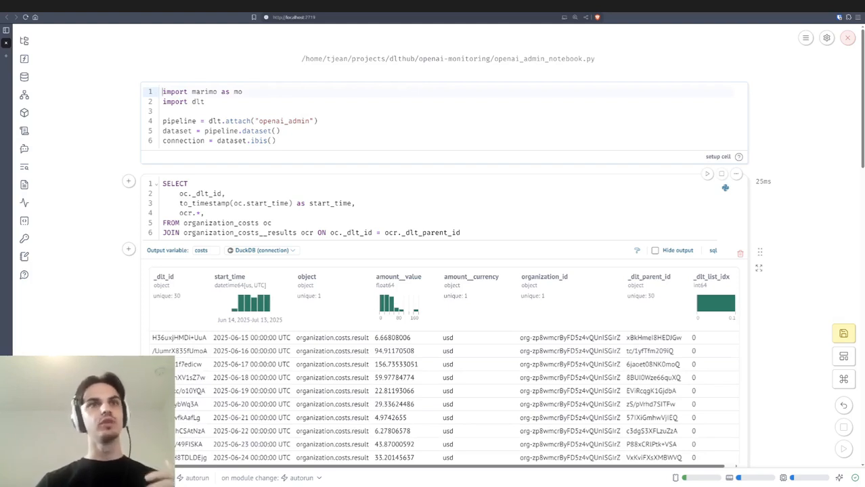
- Add an empty Python cell below the Weekly Spendings chart
scroll(725, 188, "down", 15)
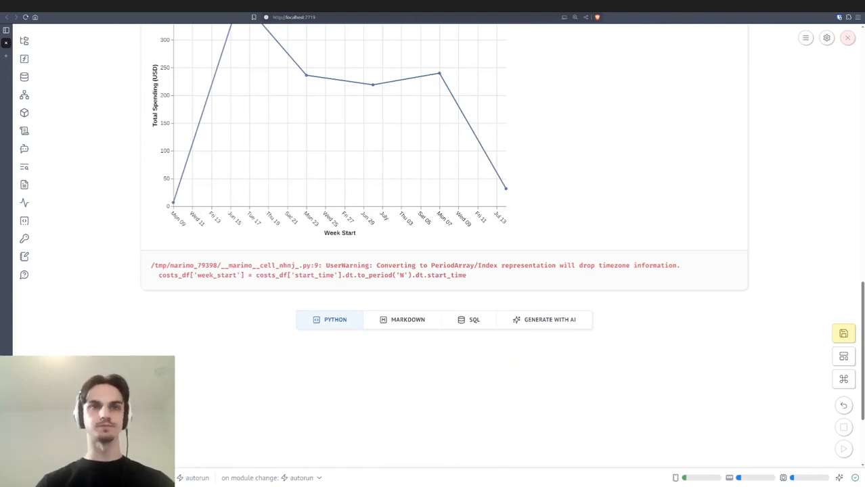
left_click(331, 320)
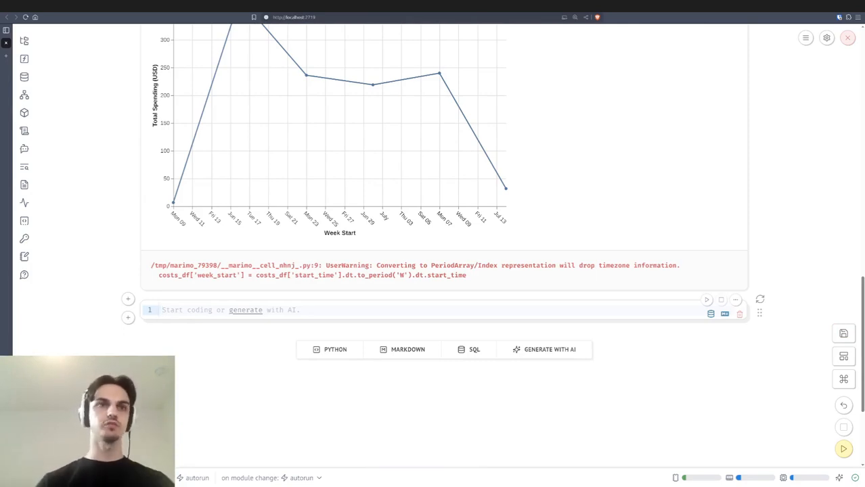
left_click(24, 77)
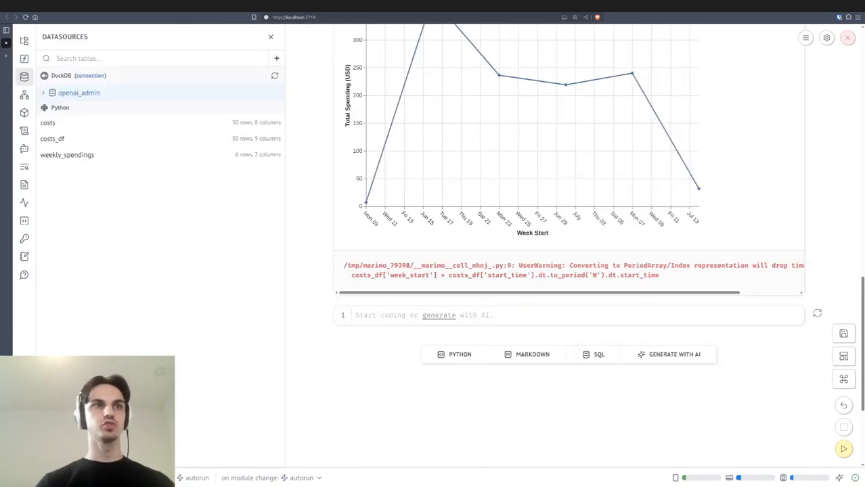
left_click(79, 92)
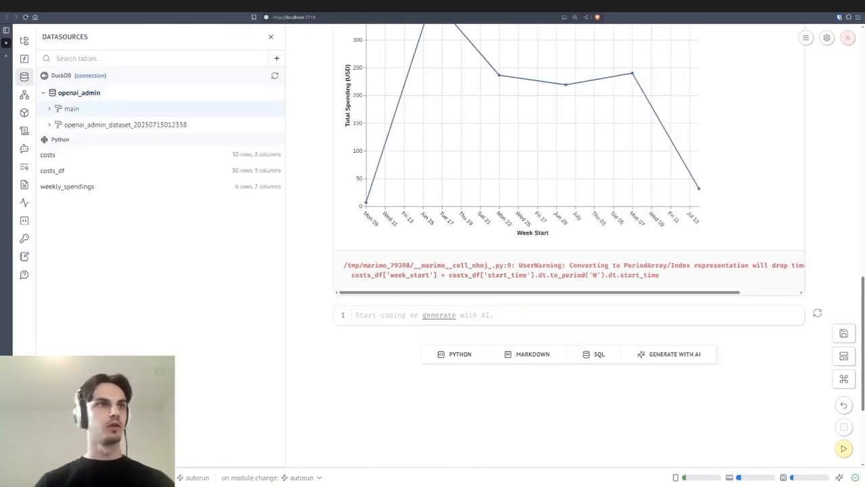
left_click(101, 125)
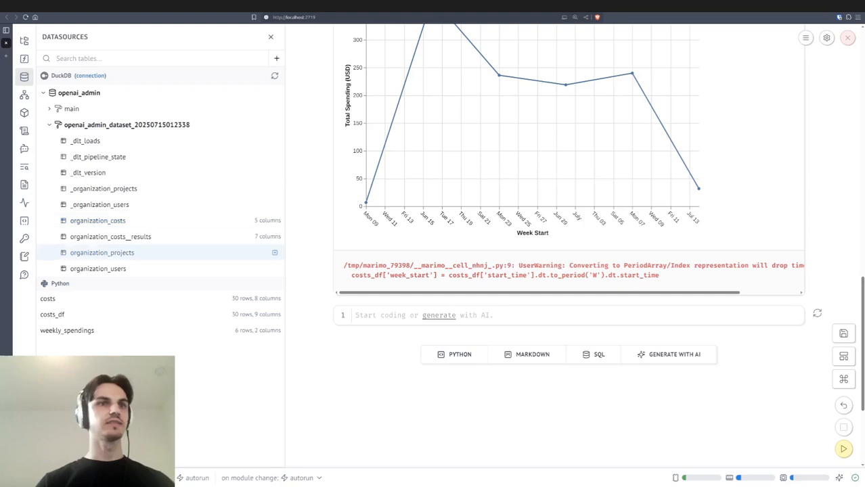
scroll(568, 237, "up", 2)
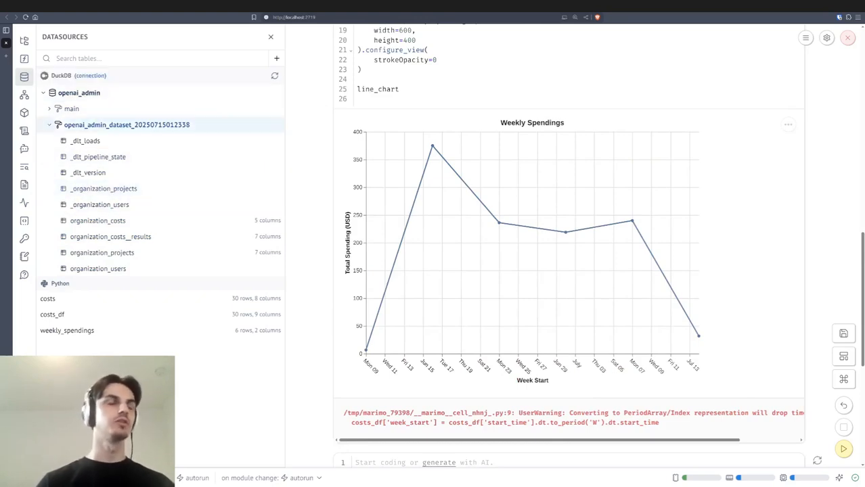
left_click(24, 77)
- Delete the empty Python cell below the chart
scroll(245, 406, "down", 3)
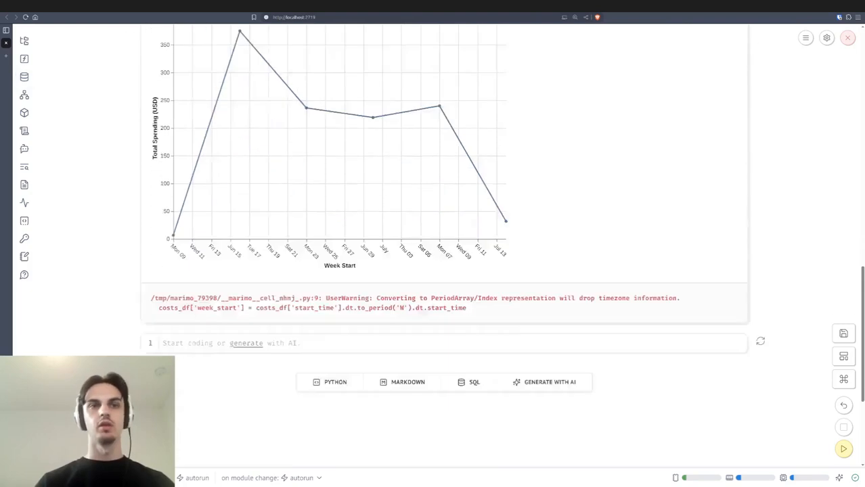
left_click(245, 298)
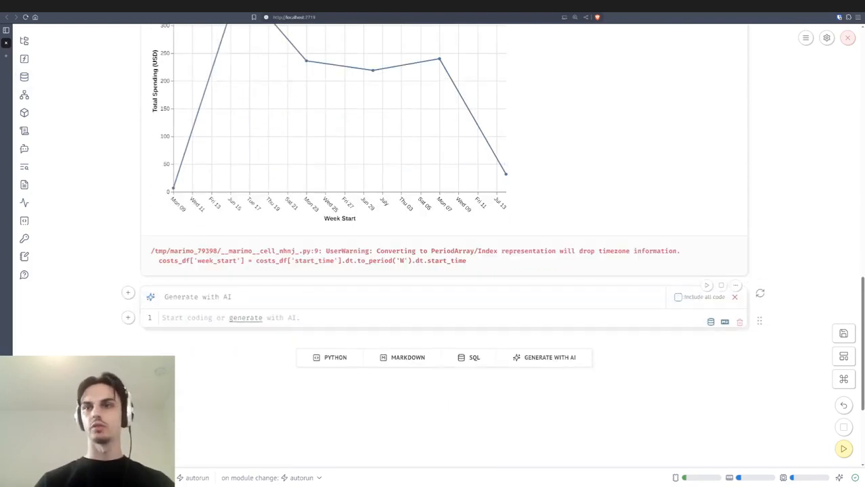
left_click(740, 322)
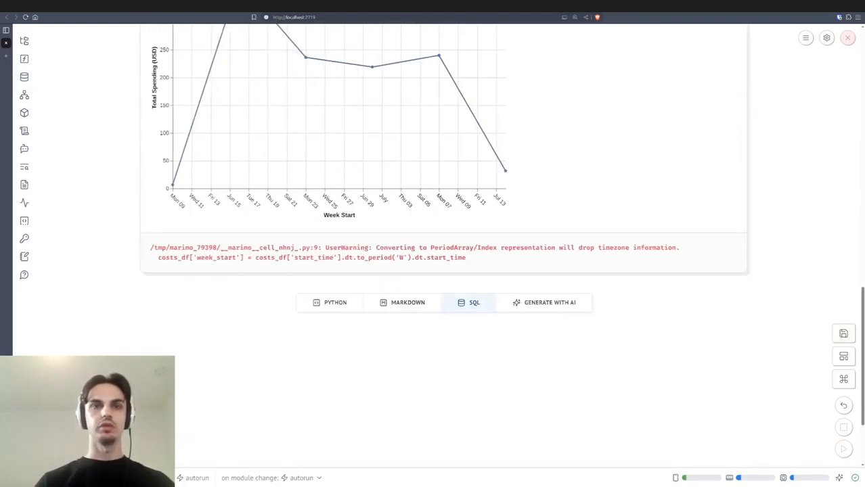
- Start a new AI-generated cell at the end of the notebook with SQL as its language
left_click(545, 302)
left_click(252, 307)
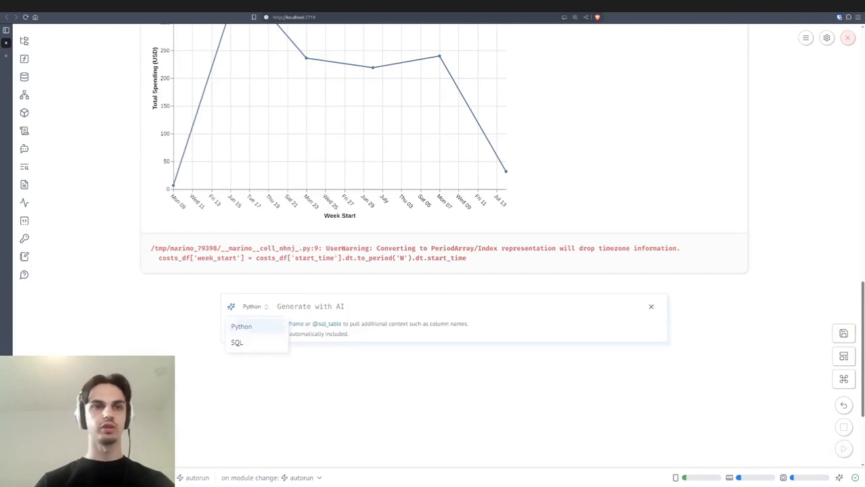
left_click(238, 342)
- Copy the whole organization_costs join query from the first SQL cell and return to the AI prompt at the notebook's end
scroll(725, 188, "up", 20)
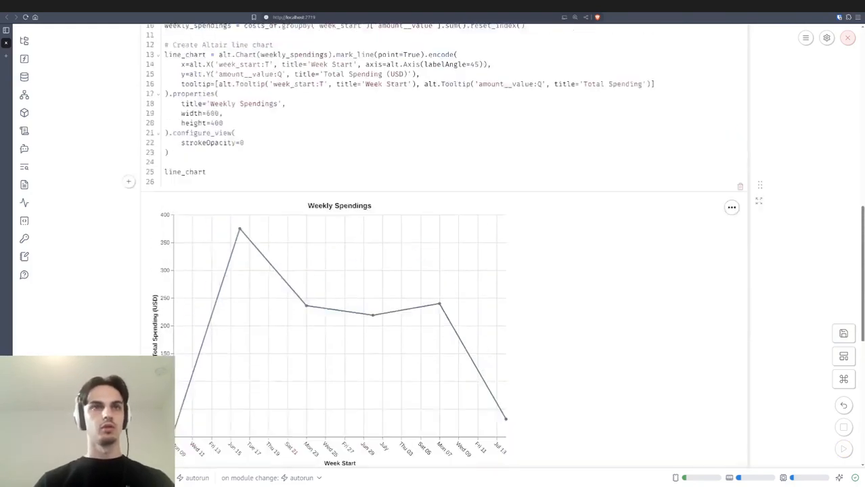
key("ctrl+a")
key("ctrl+c")
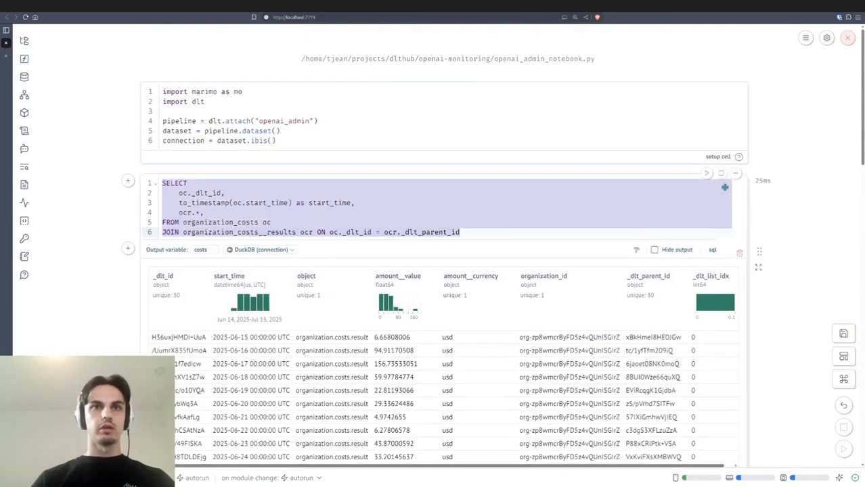
scroll(724, 188, "down", 20)
scroll(444, 203, "down", 3)
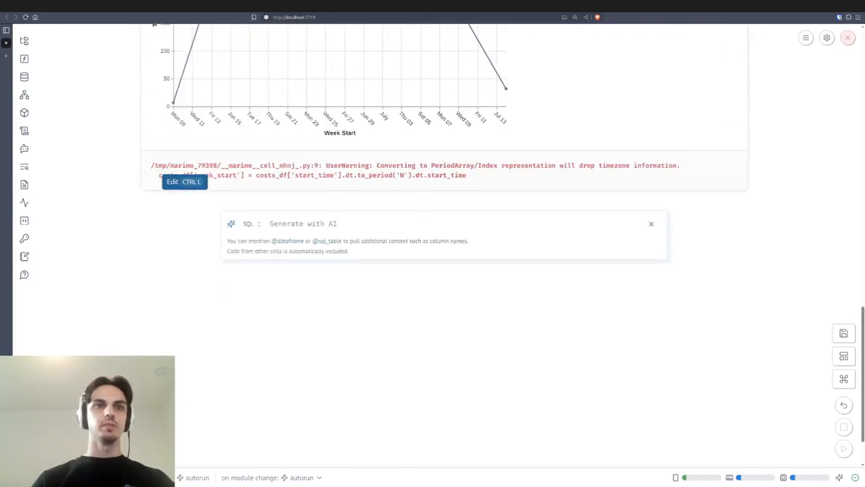
key("ctrl+v")
key("ctrl+a")
key("ctrl+c")
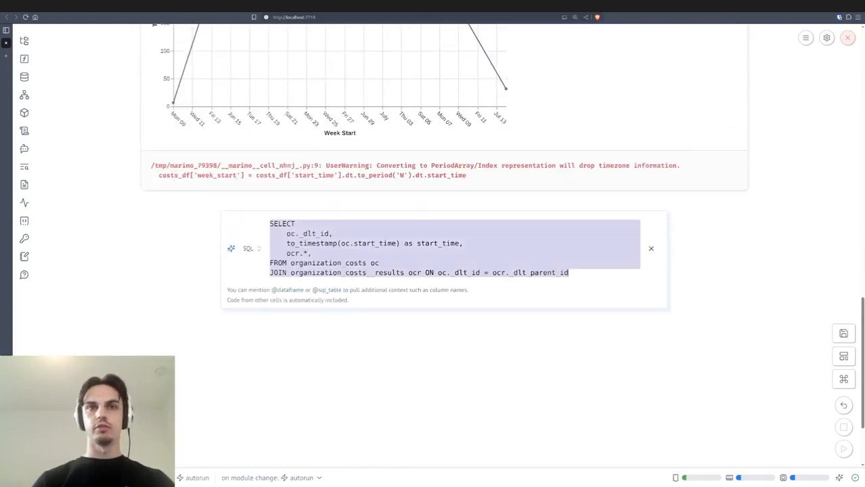
key("BackSpace")
key("Escape")
- Add a SQL cell at the end of the notebook, replace its content with the copied organization_costs join query and run it
left_click(473, 220)
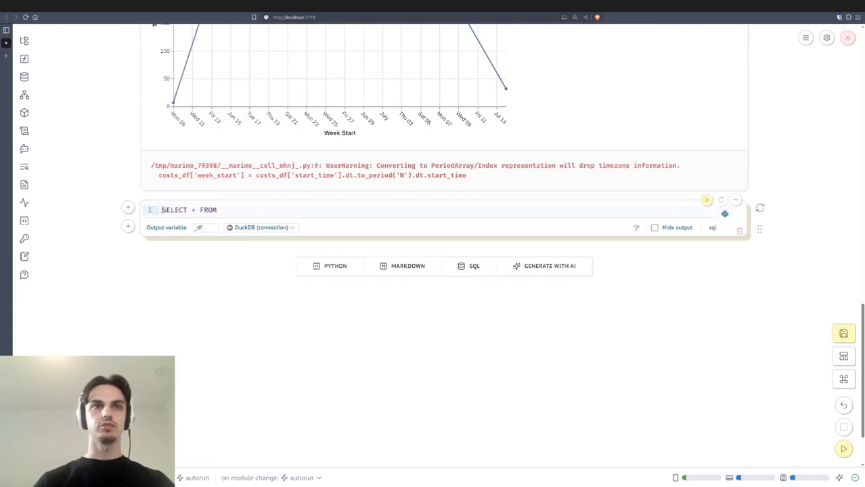
key("ctrl+a")
key("ctrl+v")
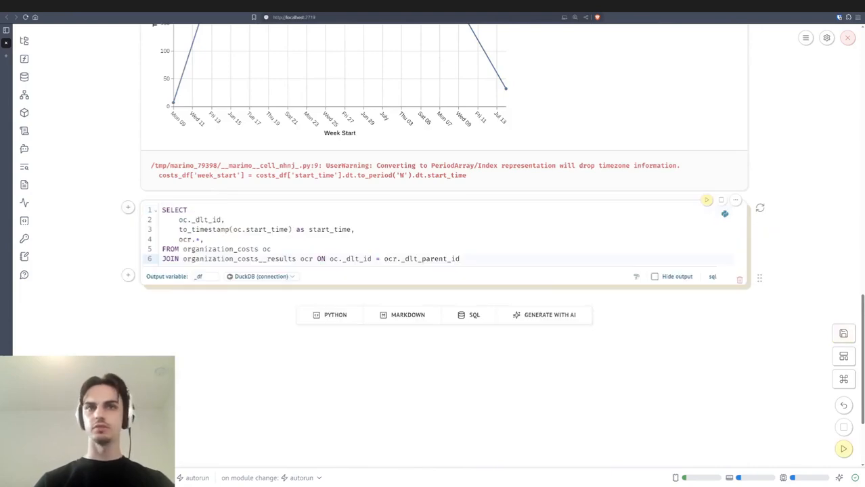
key("ctrl+Return")
- Have AI completion rewrite the new cell's query with the prompt "aggregate the amount__value per week" and accept the suggestion
left_click(735, 200)
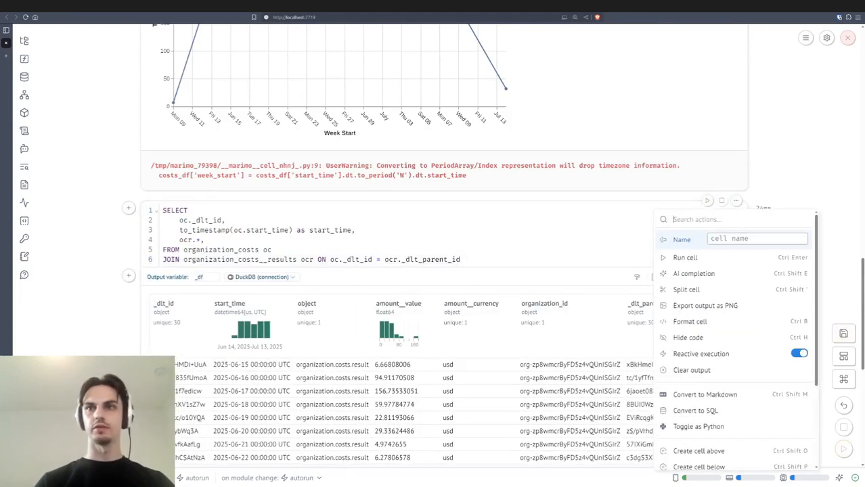
left_click(694, 273)
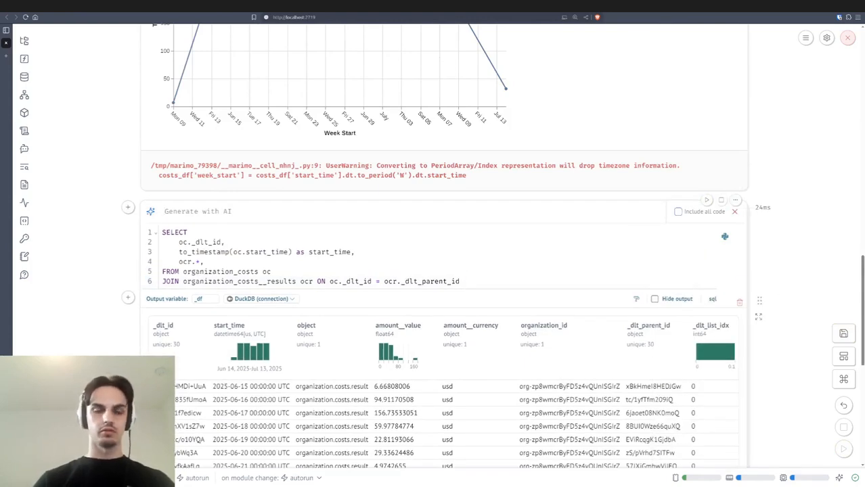
type("aggrega")
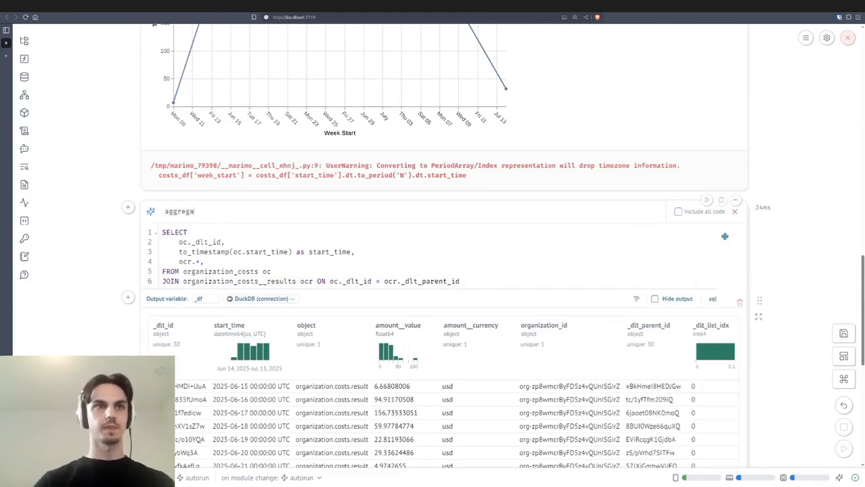
type("te the ammoun")
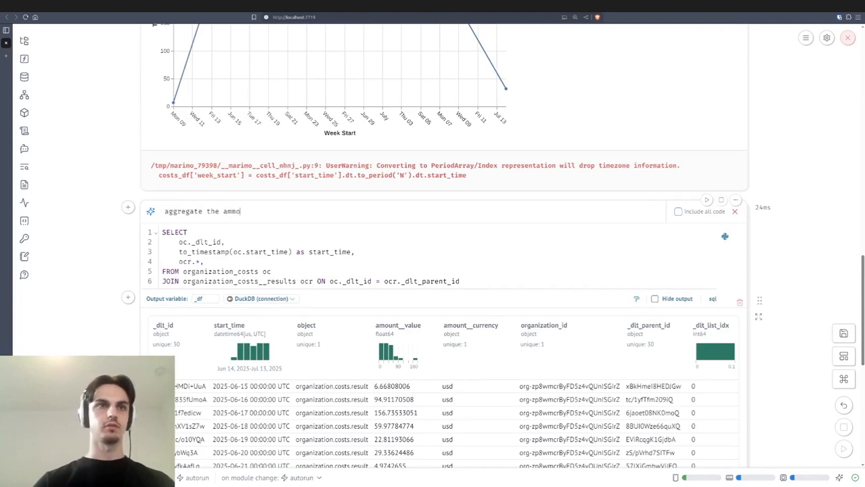
key("BackSpace")
key("BackSpace")
key("BackSpace")
key("BackSpace")
type("ount_")
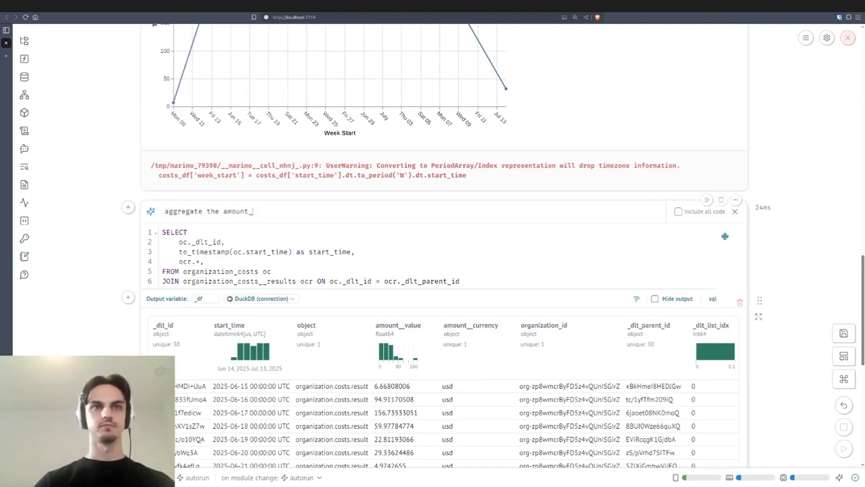
type("_value per week")
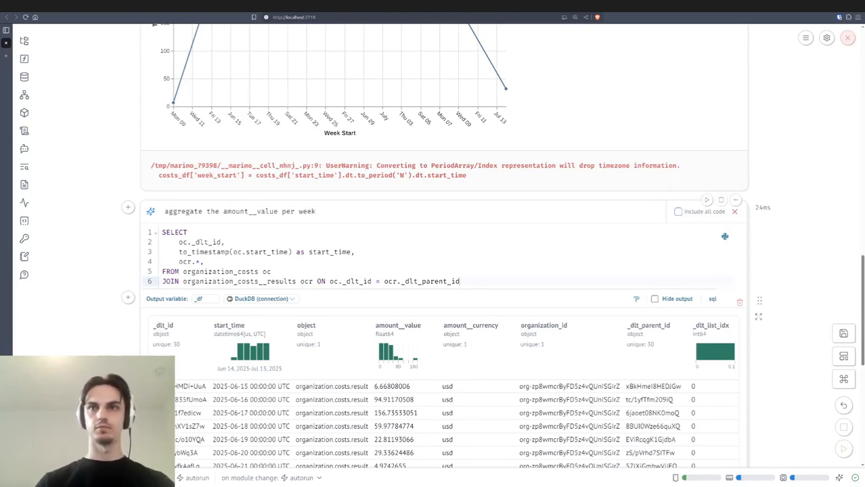
key("Return")
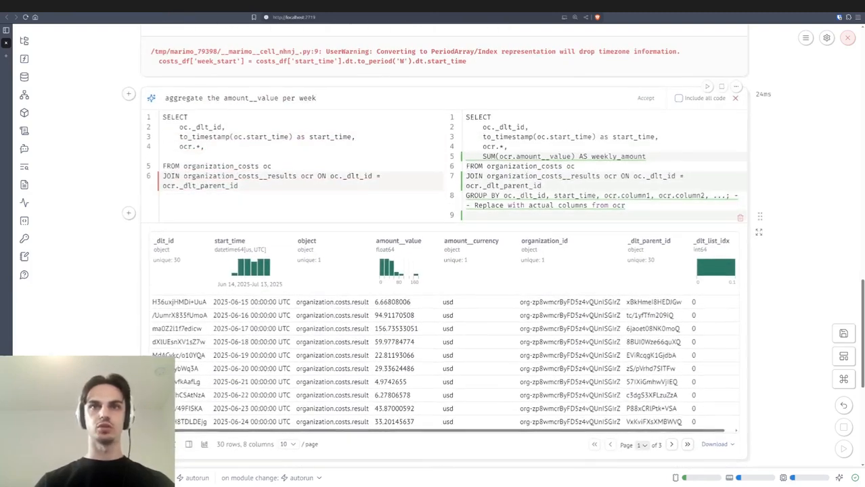
left_click(646, 97)
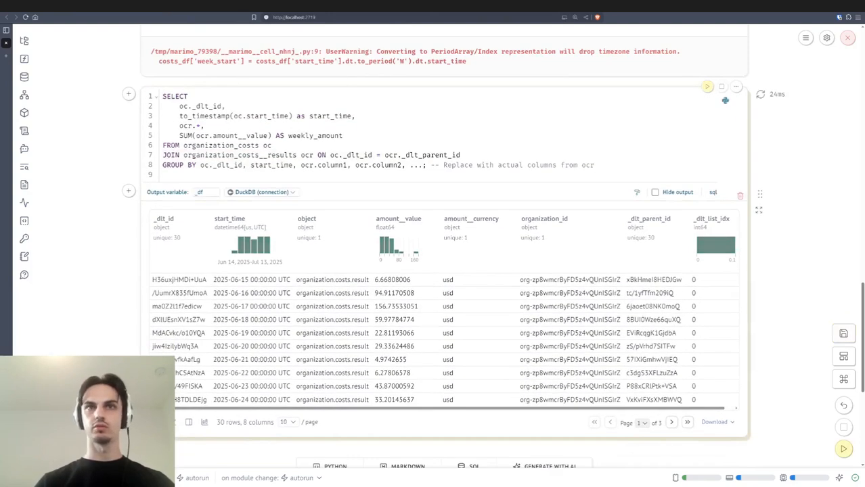
- Review the generated GROUP BY line and undo the accepted AI change, restoring the original organization_costs join query
left_click_drag(594, 165, 248, 164)
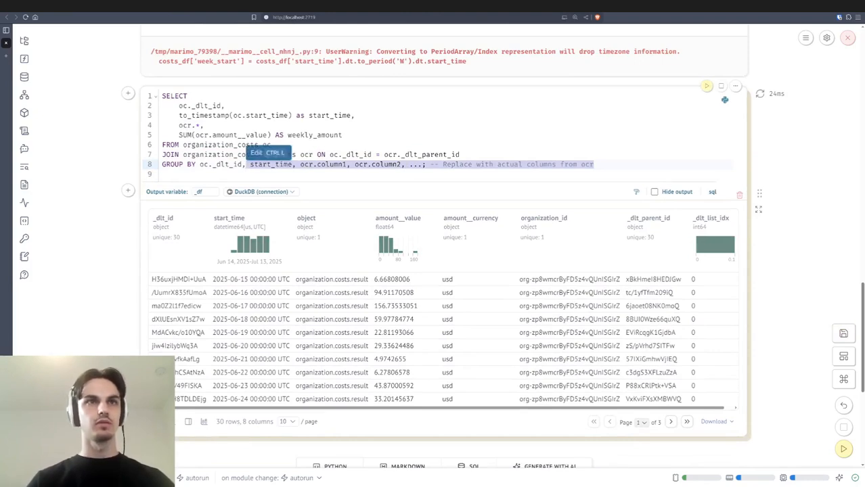
left_click(343, 135)
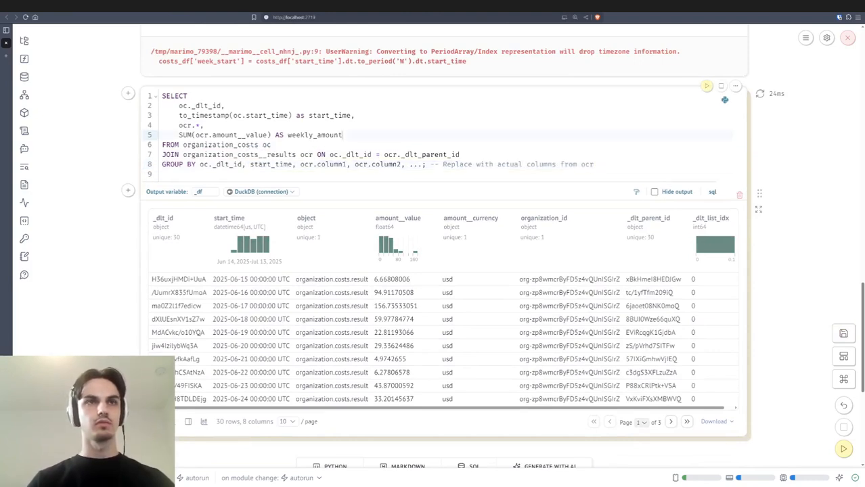
left_click_drag(594, 165, 200, 164)
key("ctrl+z")
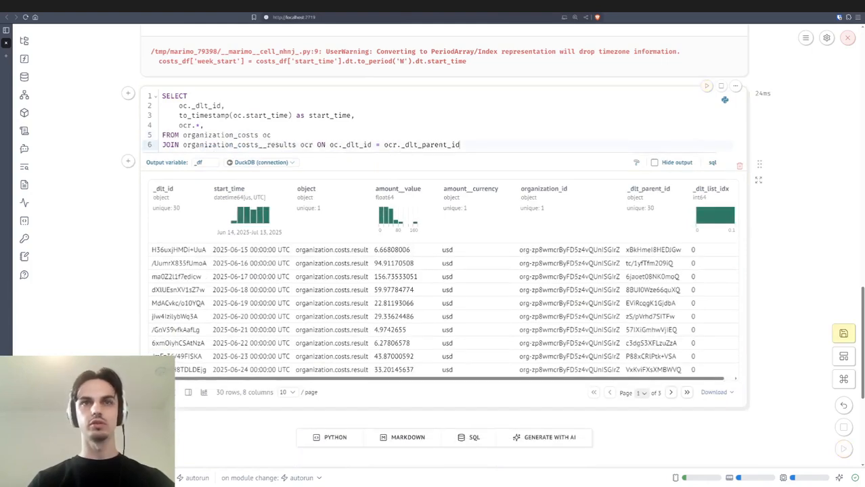
key("ctrl+z")
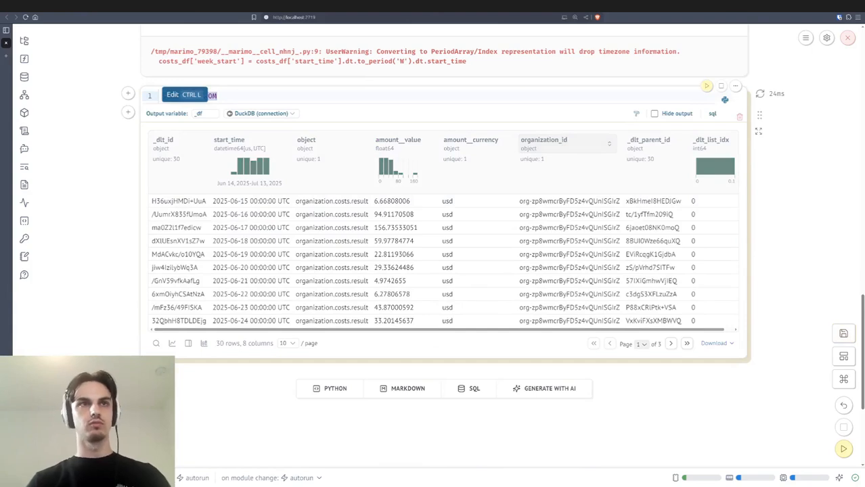
key("ctrl+shift+z")
- Request an AI completion for the last SQL cell with the prompt "extract the week from start_time and aggregate the amount__value per week"
left_click(736, 86)
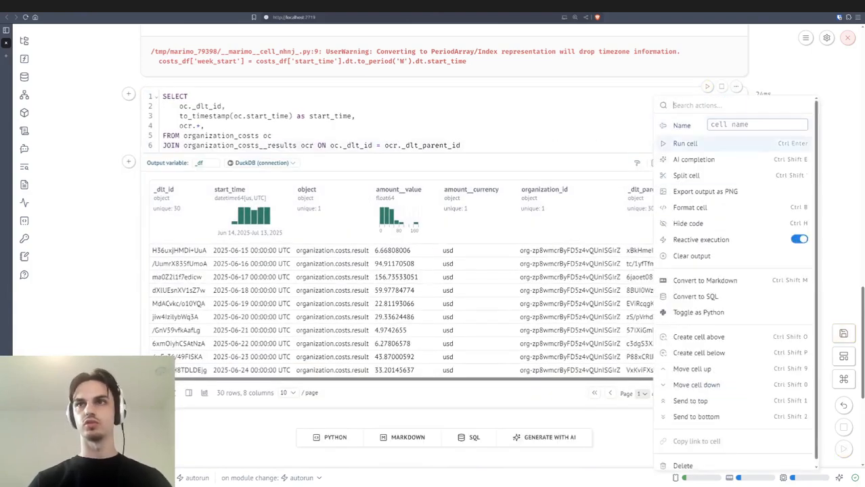
left_click(718, 161)
type("aggre")
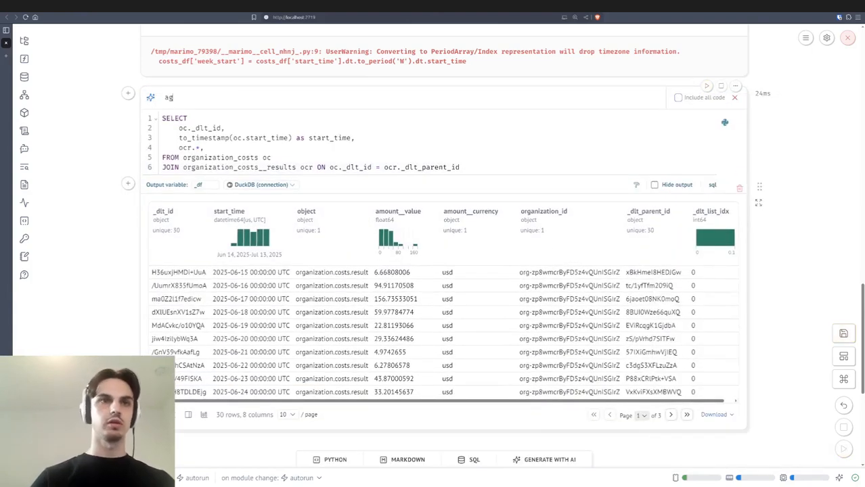
key("BackSpace")
key("BackSpace")
key("BackSpace")
key("BackSpace")
key("BackSpace")
type("ex")
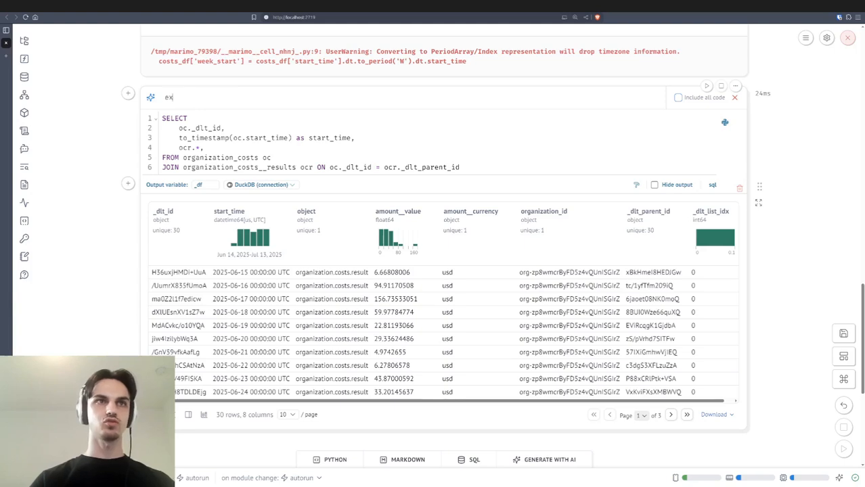
type("tract the week from ")
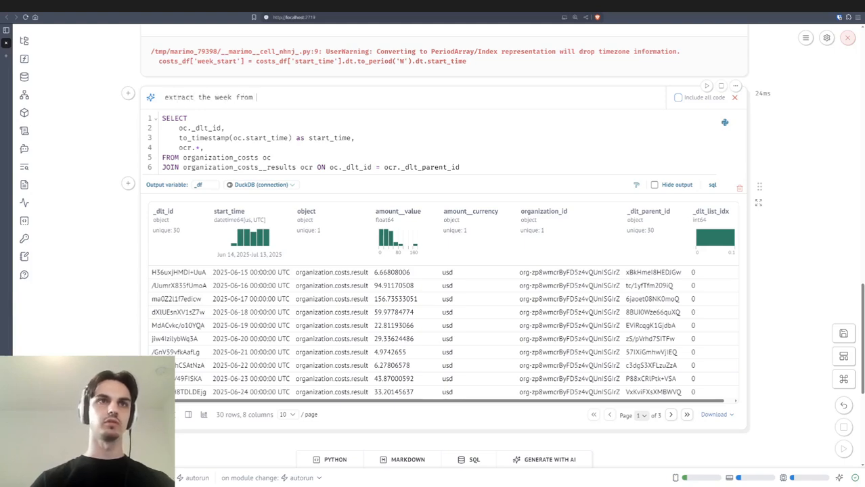
type("start")
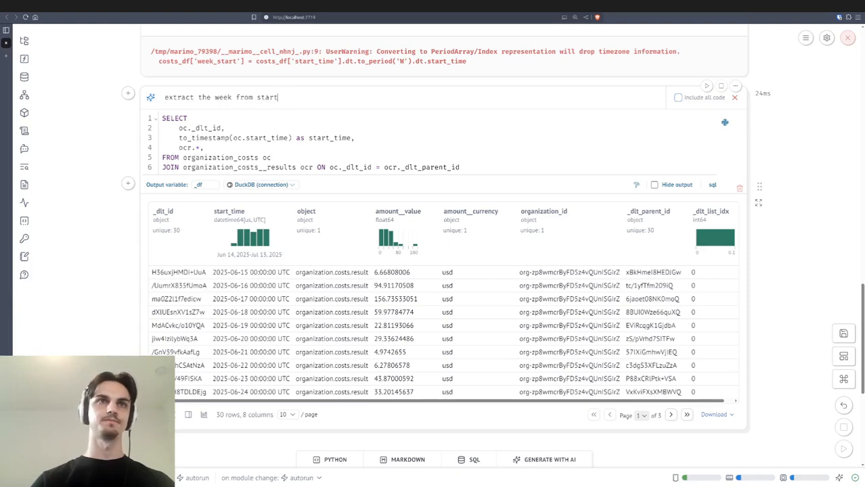
type("_time and aggrea")
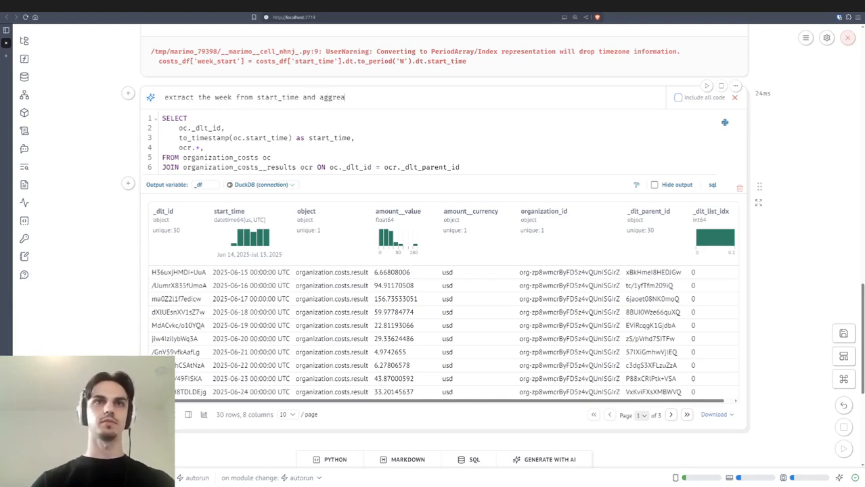
key("BackSpace")
type("gate the amount__")
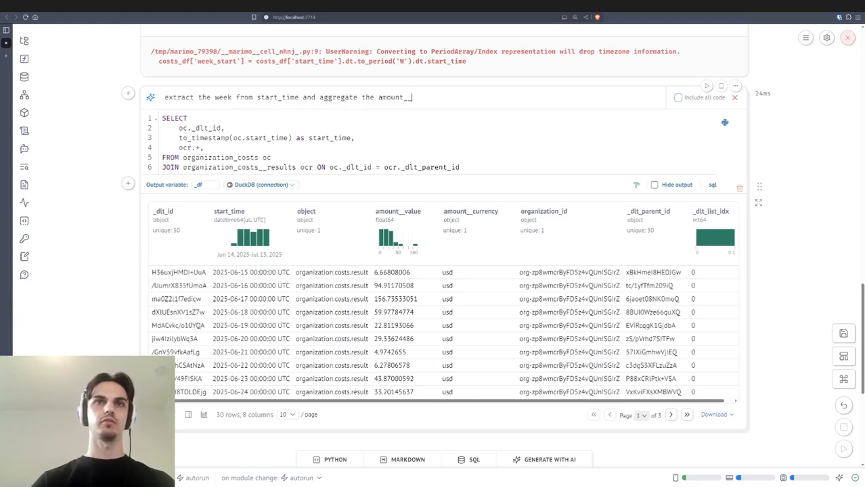
type("value per week")
key("Return")
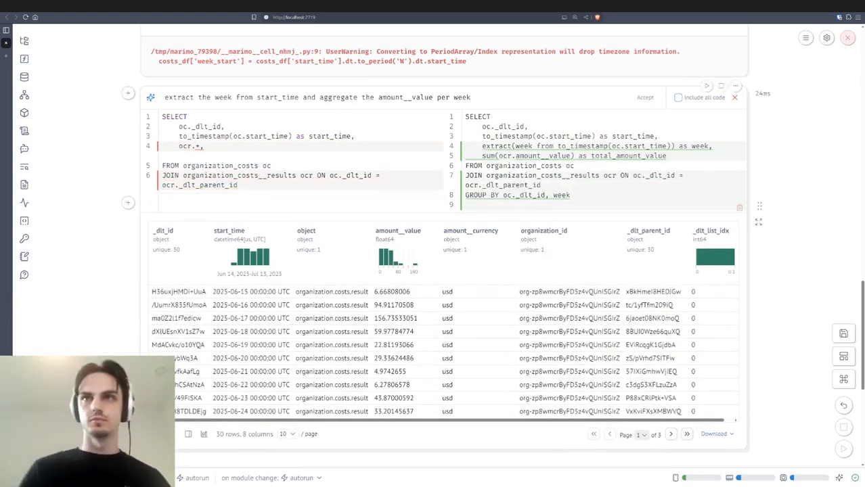
- Accept the AI's weekly aggregation query, run the cell and read the output message below it
left_click(645, 96)
key("ctrl+Return")
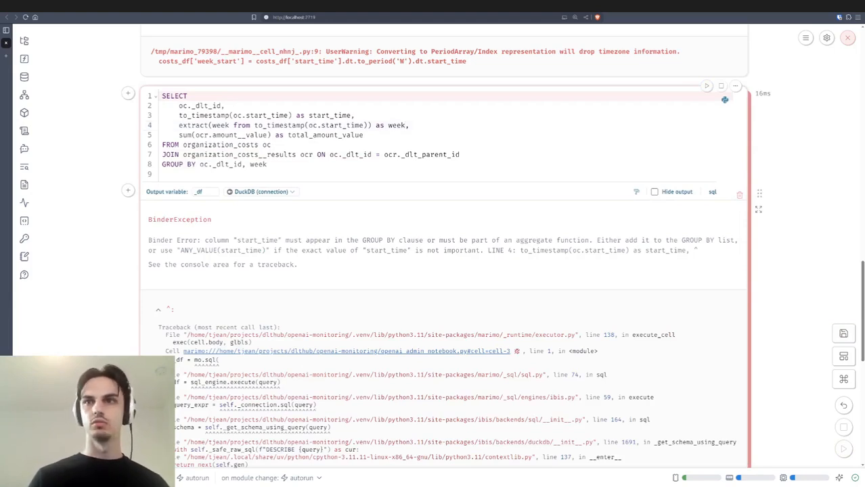
double_click(198, 251)
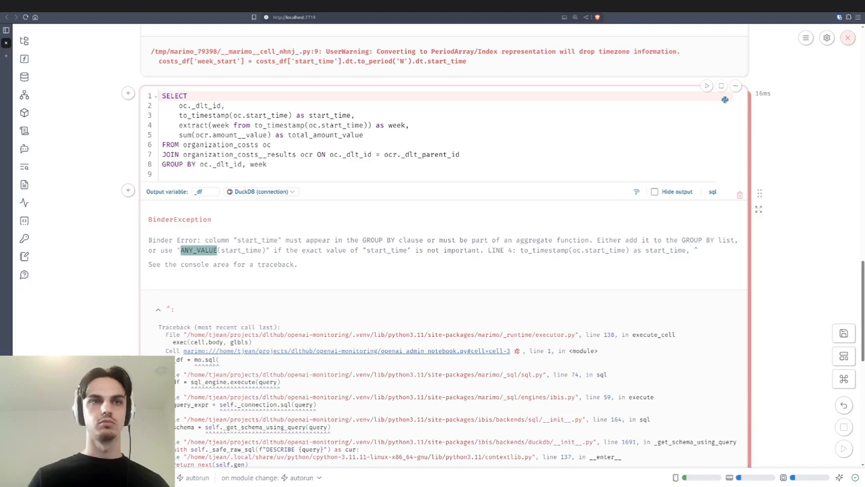
left_click_drag(266, 251, 185, 250)
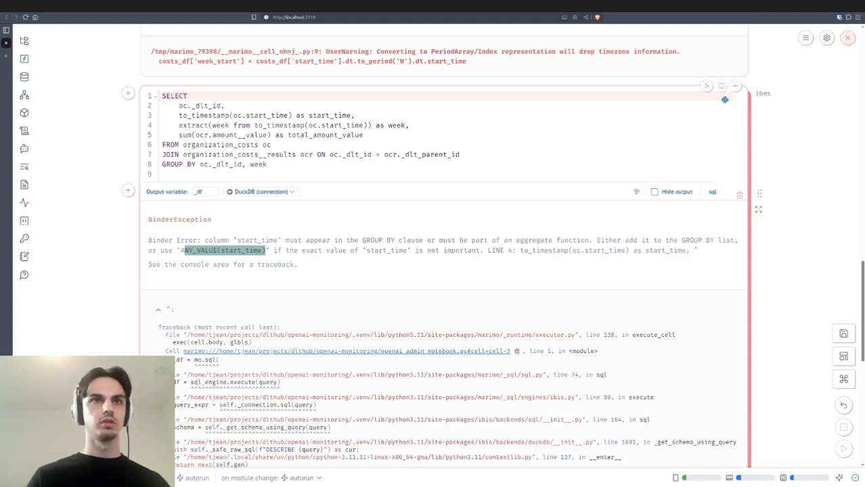
- Delete the "to_timestamp(oc.start_time) as start_time" line from the SELECT and rerun the cell
left_click_drag(355, 116, 161, 115)
key("BackSpace")
key("BackSpace")
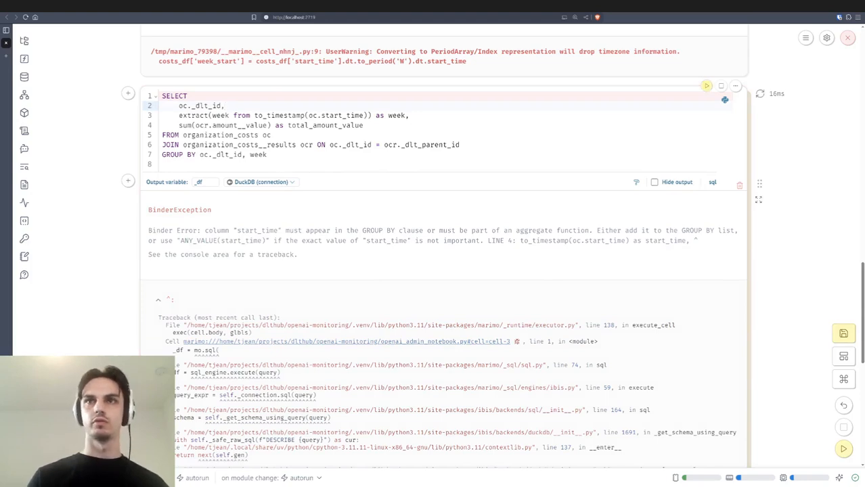
key("ctrl+Return")
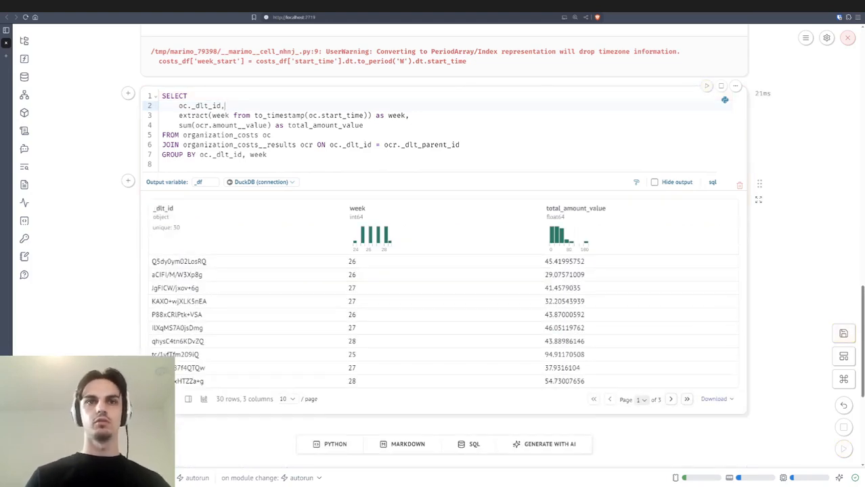
- Check the query's GROUP BY and sum lines against the week and total_amount_value columns of the result table
left_click(267, 155)
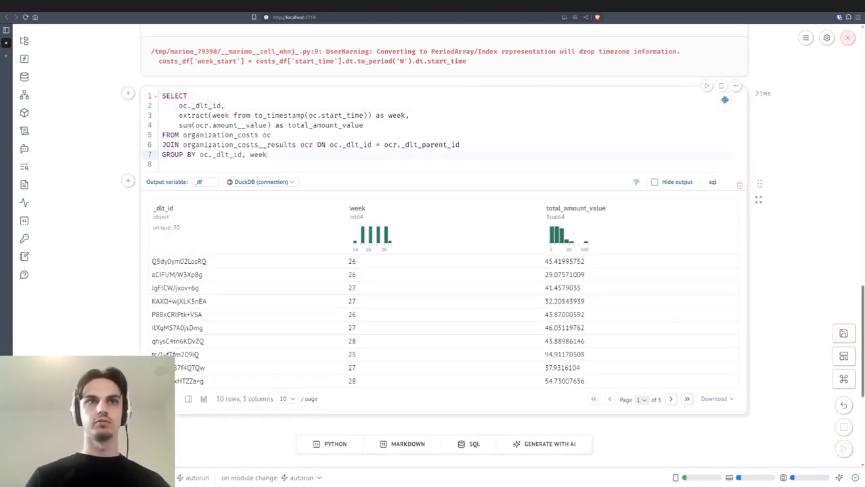
left_click(364, 125)
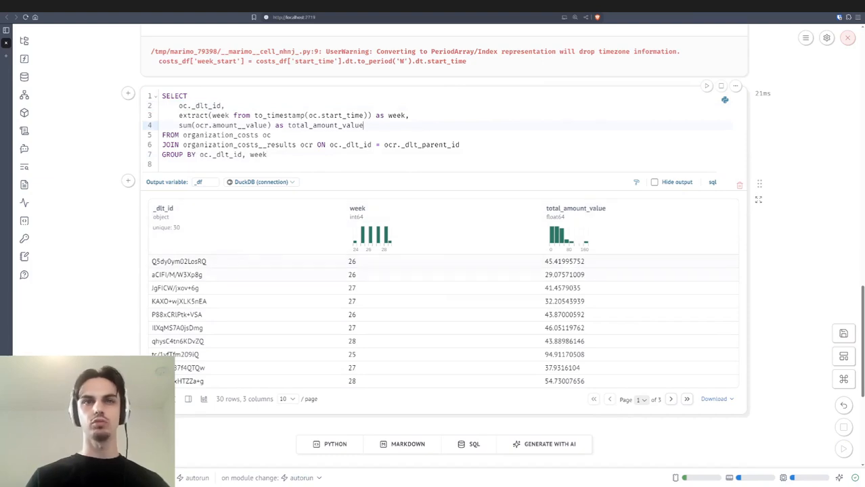
left_click(352, 261)
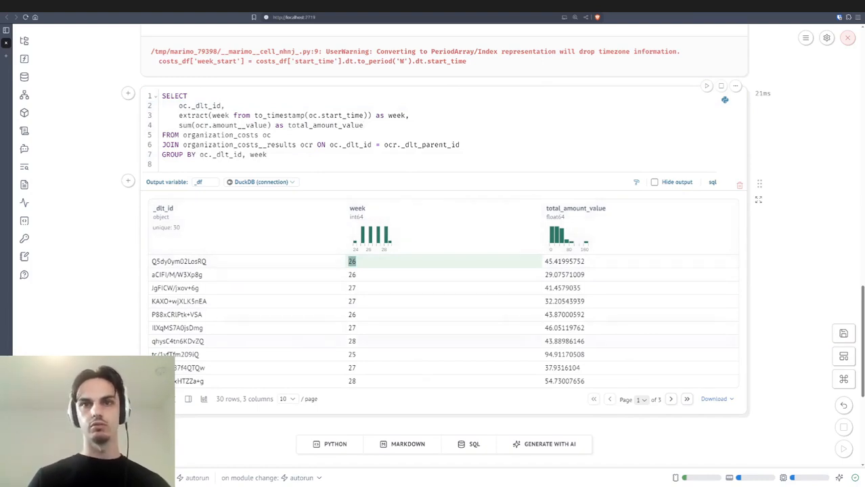
left_click(564, 341)
double_click(565, 315)
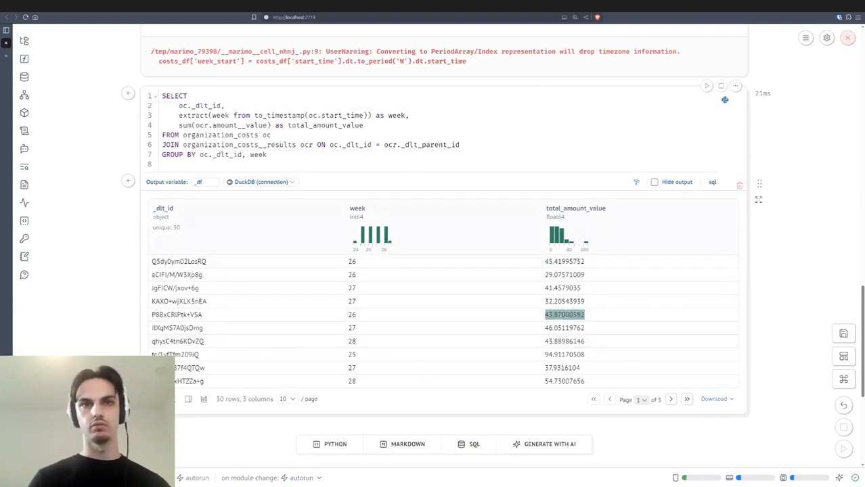
- Remove oc._dlt_id from both the SELECT list and the GROUP BY clause of the weekly SQL query and rerun the cell
left_click(406, 261)
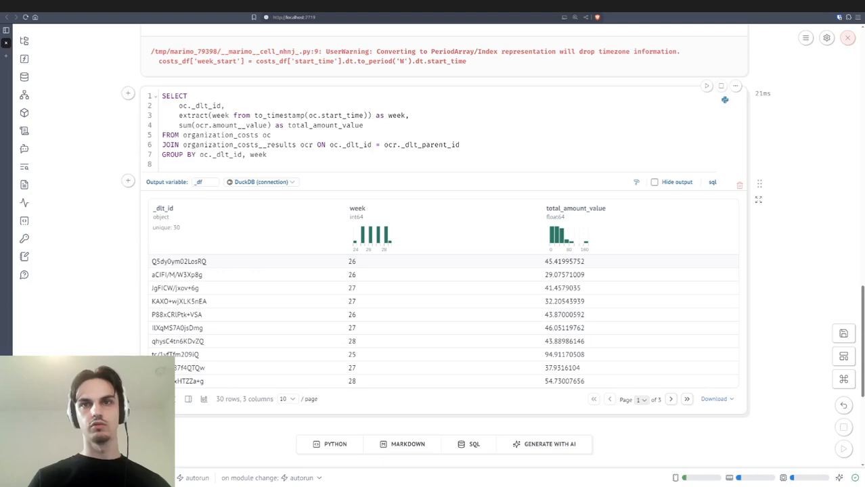
left_click(268, 154)
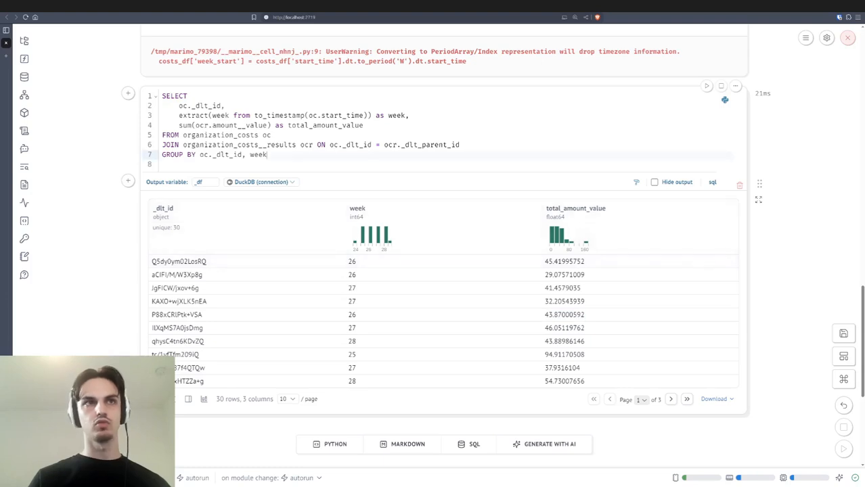
double_click(185, 125)
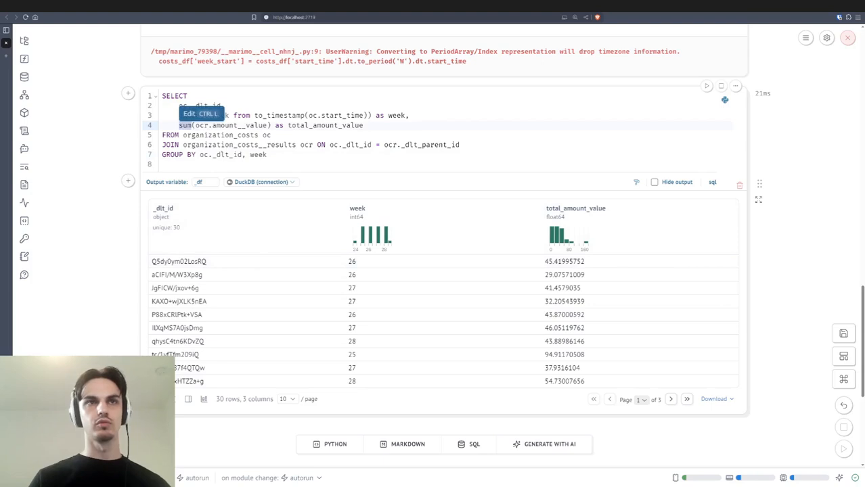
double_click(325, 125)
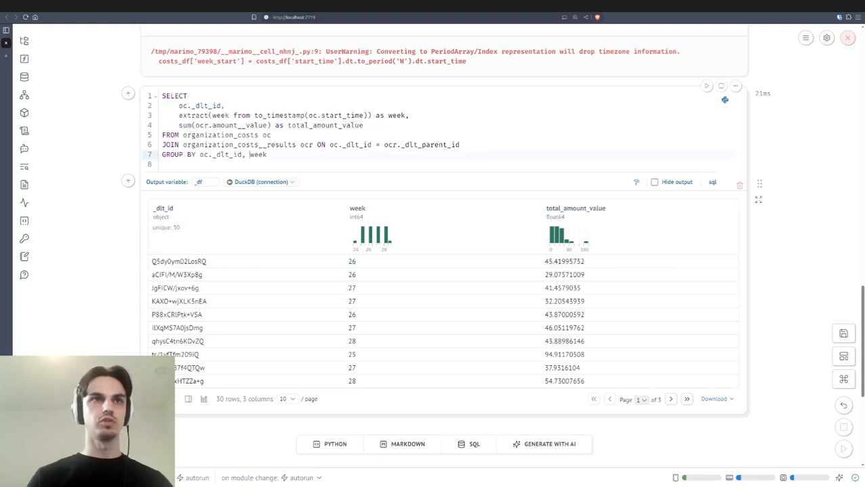
left_click_drag(249, 155, 199, 154)
key("BackSpace")
left_click_drag(225, 106, 162, 106)
key("BackSpace")
key("Delete")
key("ctrl+Return")
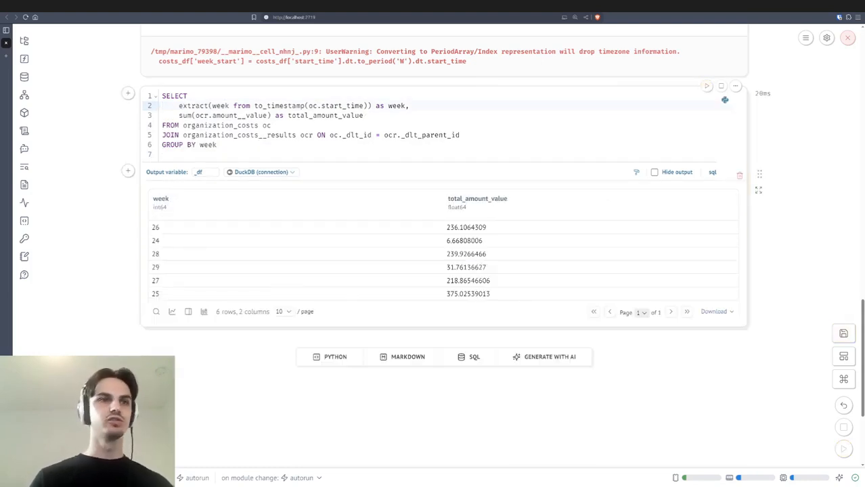
- Delete the empty line at the end of the SQL query and rerun the cell
left_click(162, 154)
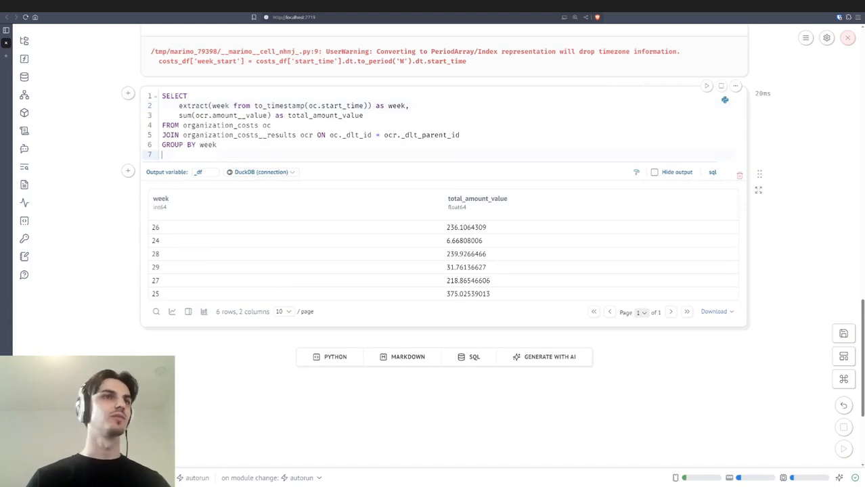
key("BackSpace")
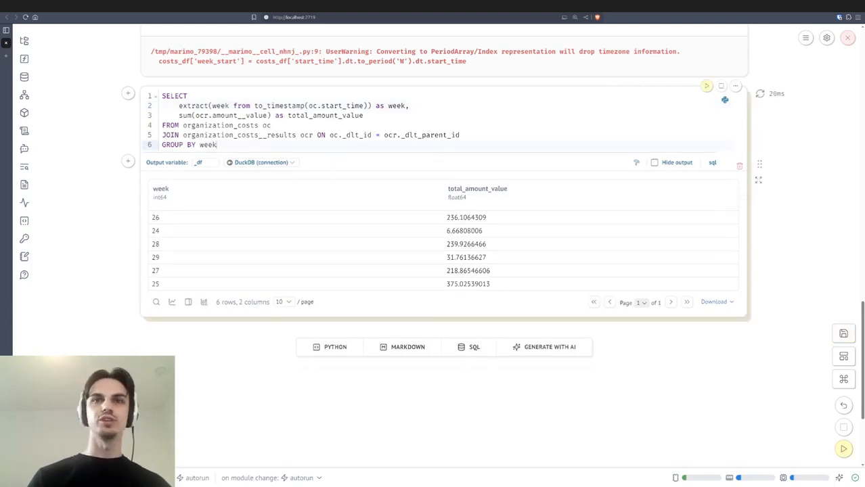
left_click(272, 125)
left_click(707, 86)
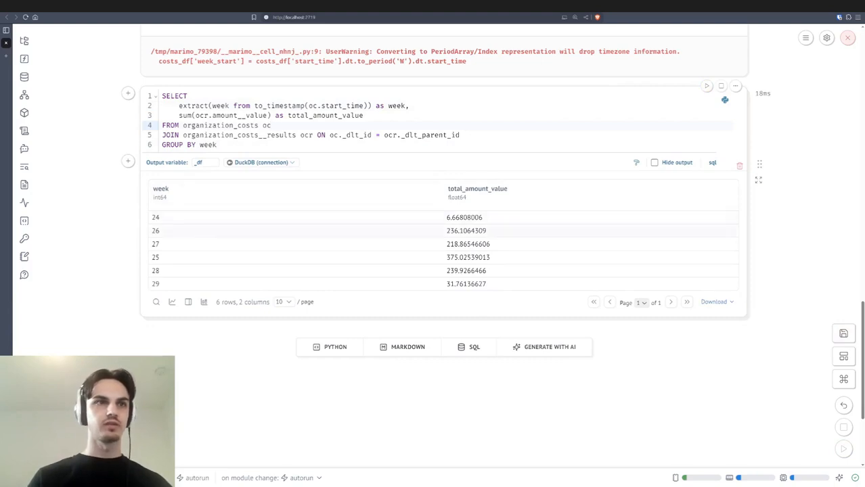
- Add "ORDER BY week" as the last line of the SQL query, after the GROUP BY clause, and run the cell
left_click(216, 145)
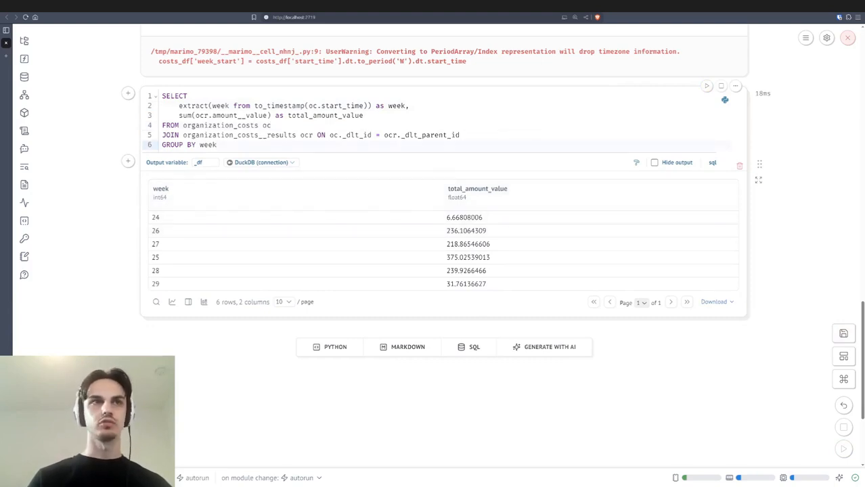
left_click(364, 115)
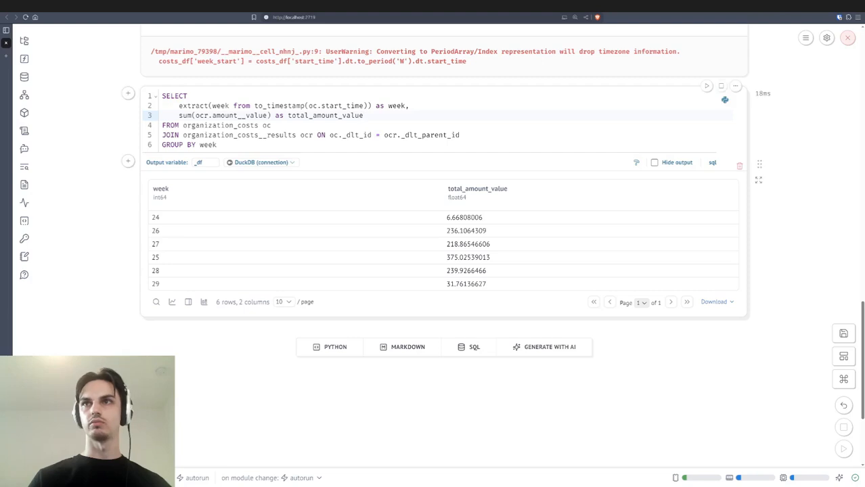
left_click(216, 145)
key("Return")
type("OPR")
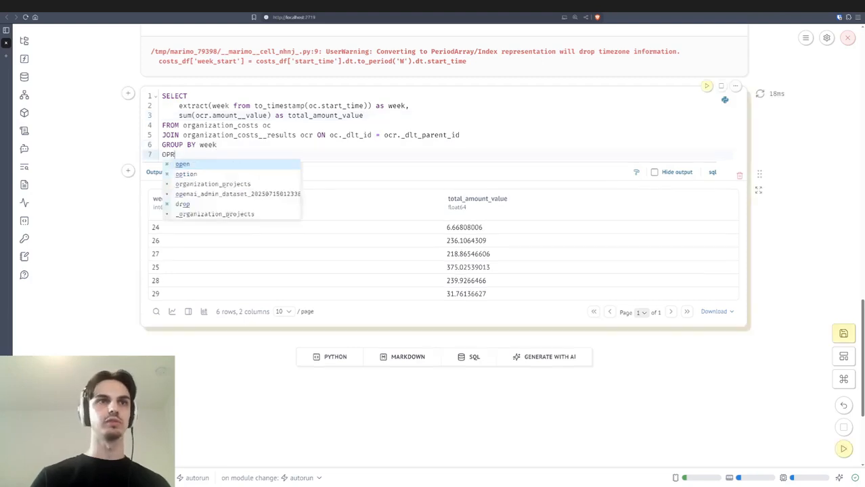
key("BackSpace")
key("BackSpace")
type("RDE")
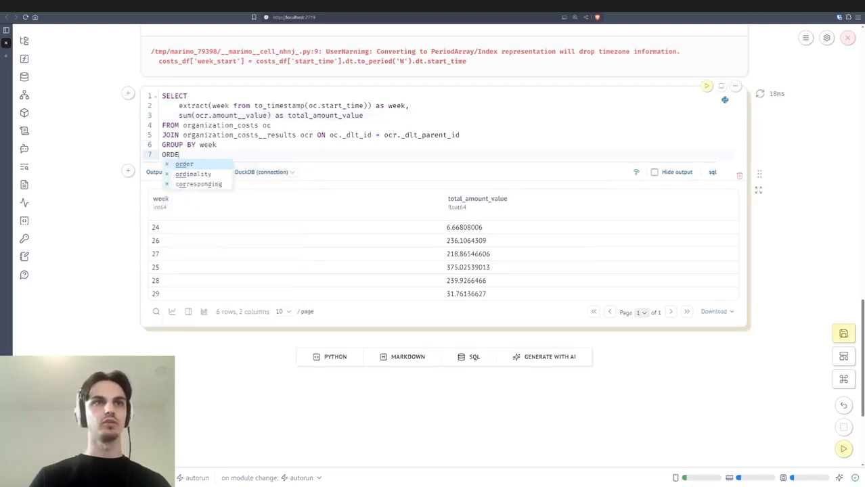
type("R BY week")
key("ctrl+Return")
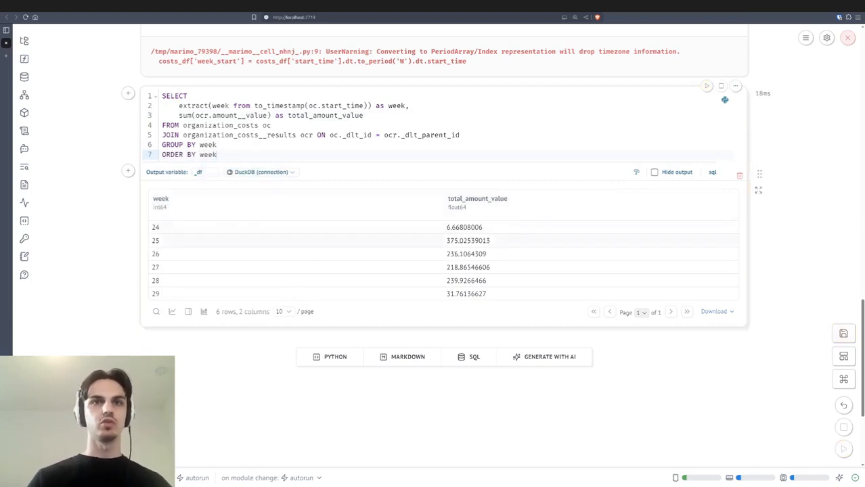
- Copy the entire weekly cost SQL query, from SELECT through ORDER BY week
scroll(444, 244, "up", 5)
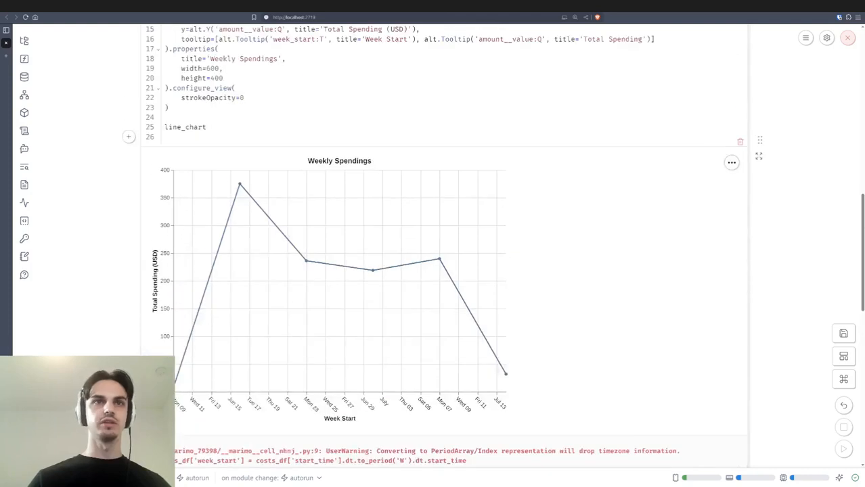
scroll(444, 244, "down", 4)
key("shift+Up")
key("shift+Up")
key("shift+Up")
key("shift+Up")
key("shift+Up")
key("shift+Up")
key("shift+Up")
key("ctrl+c")
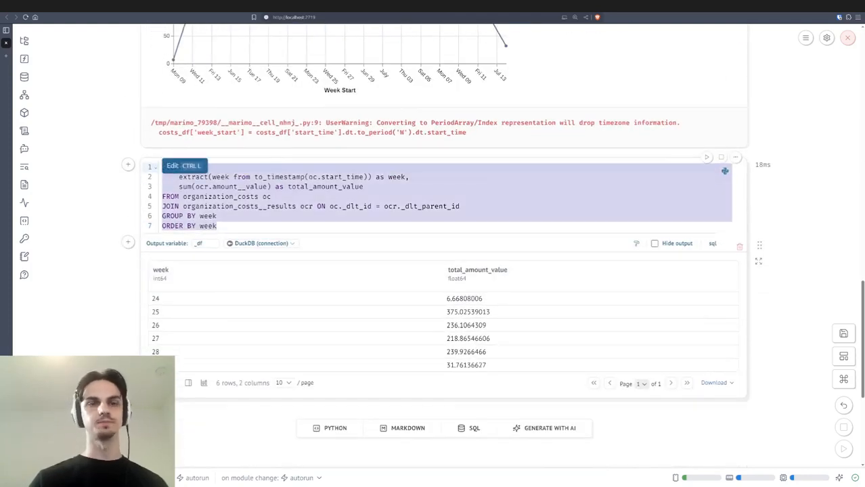
key("shift+Return")
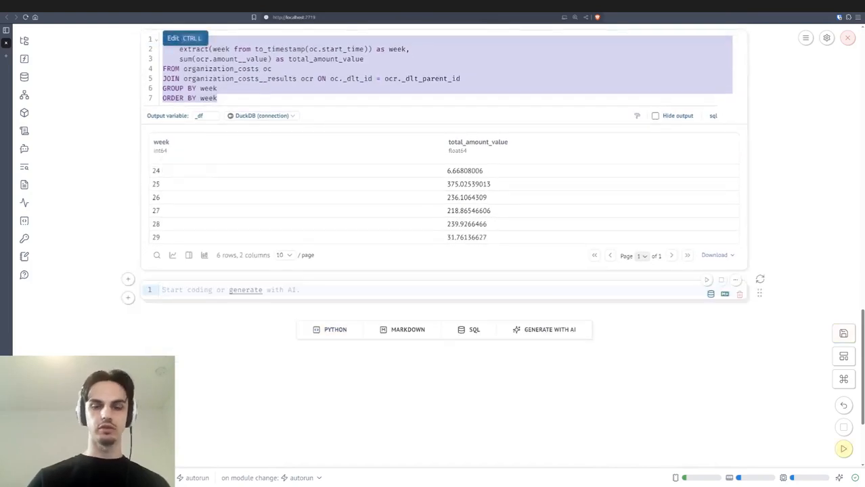
type("@dlt.transf")
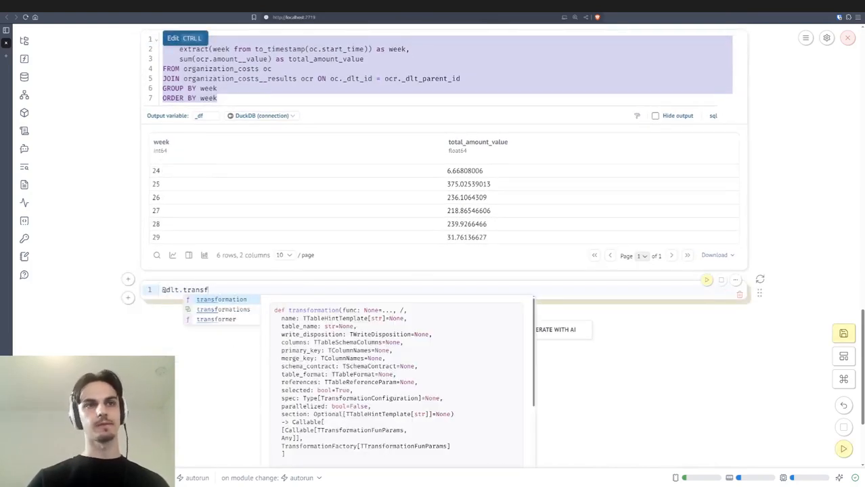
type("ormation")
key("Return")
key("Return")
- Define the function "weekly_cost(dataset: dlt.Dataset):" under the decorator
type("def")
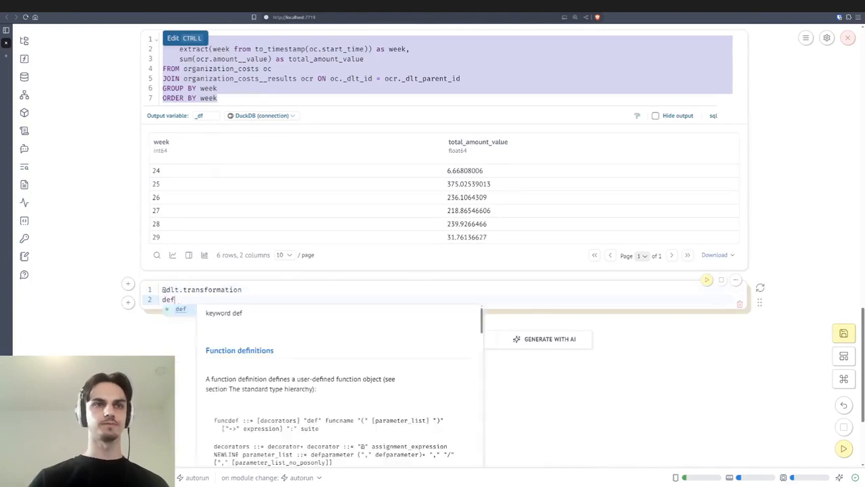
type(" weekly_spe")
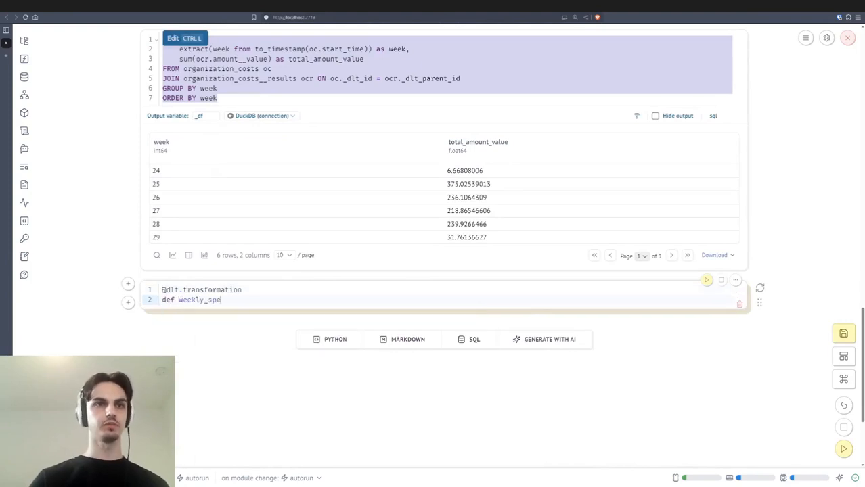
type("ndi")
key("BackSpace")
key("BackSpace")
key("BackSpace")
key("BackSpace")
key("BackSpace")
key("BackSpace")
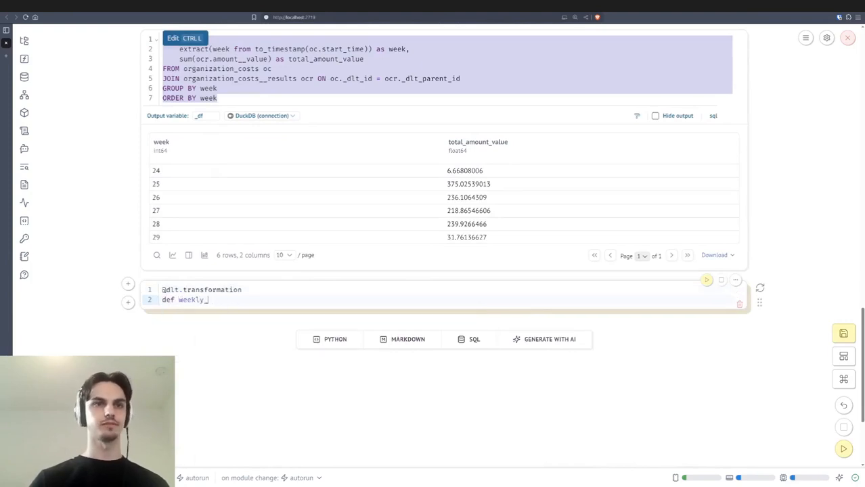
type("cost(dlt")
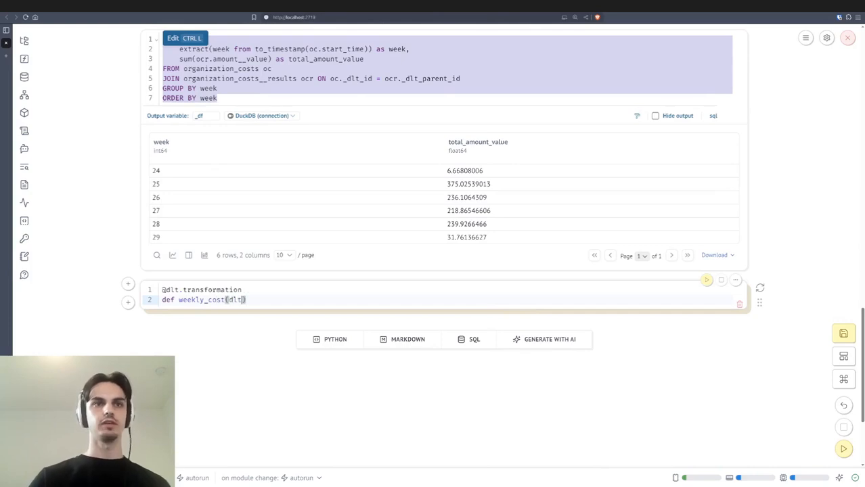
key("BackSpace")
key("BackSpace")
key("BackSpace")
type("dataset: dlt")
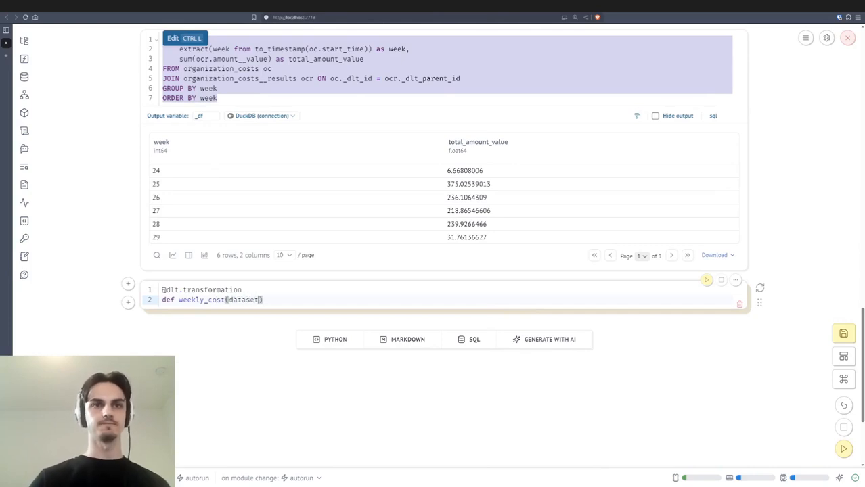
type(".Dataset):")
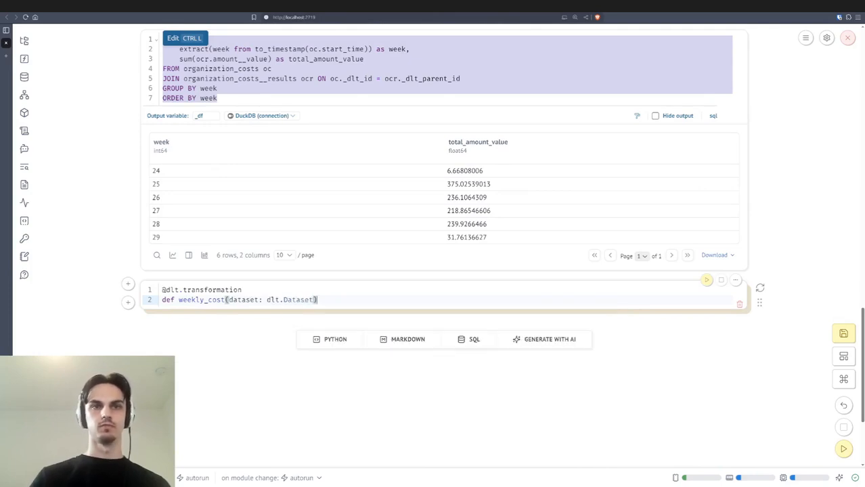
- Assign the copied SQL query to a triple-quoted "query" string in the weekly_cost function body and indent it
key("Return")
type("query =")
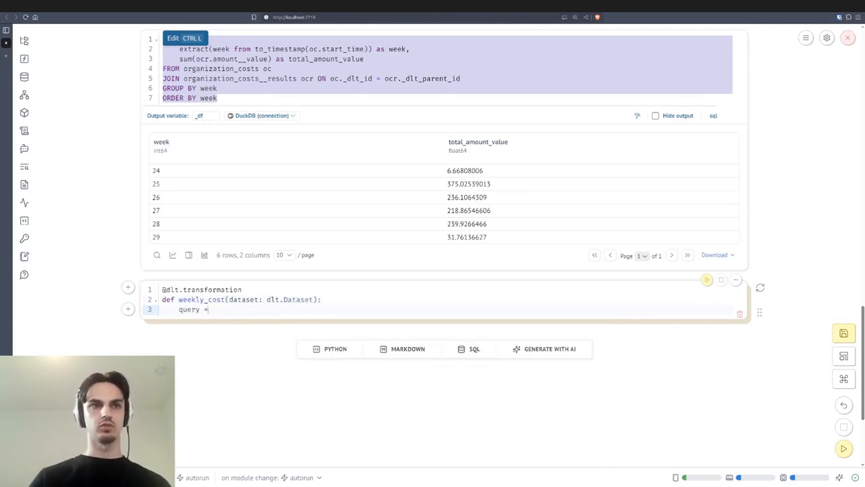
type(" \"\"\"")
key("Return")
key("Return")
key("Up")
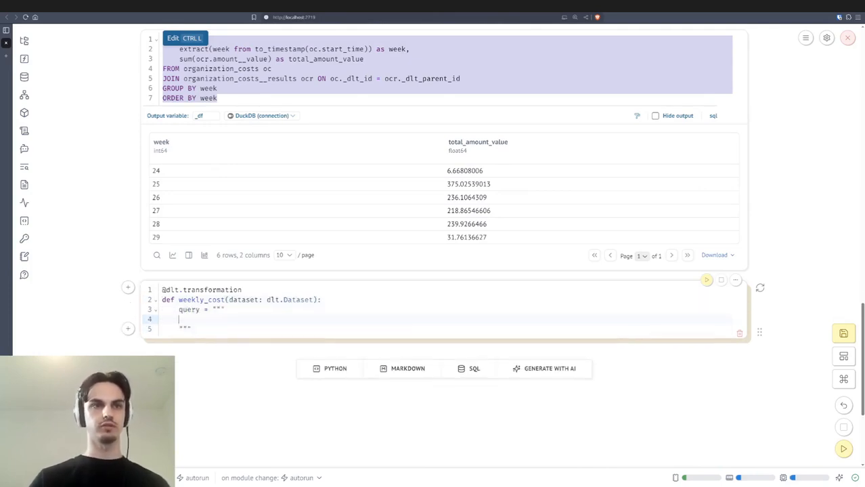
key("ctrl+v")
key("shift+Up")
key("shift+Up")
key("shift+Up")
key("shift+Up")
key("shift+Up")
key("Tab")
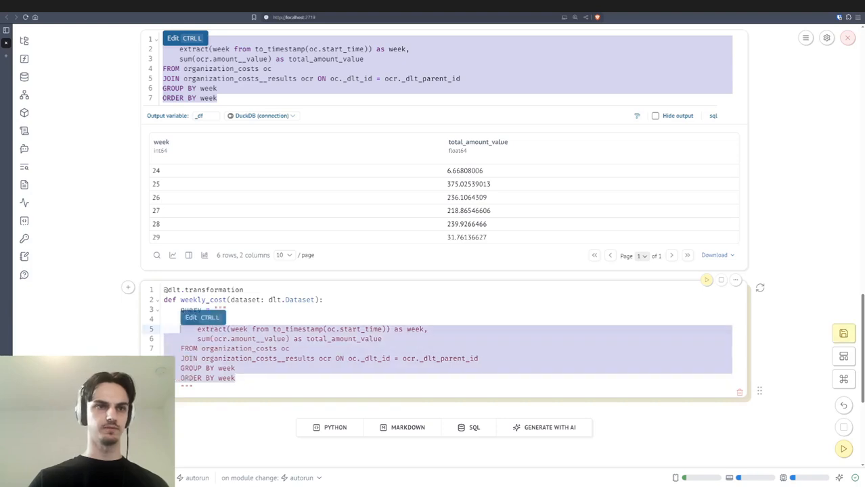
- End the weekly_cost function with "yield query" and run the cell
key("Down")
key("Return")
type("yield query")
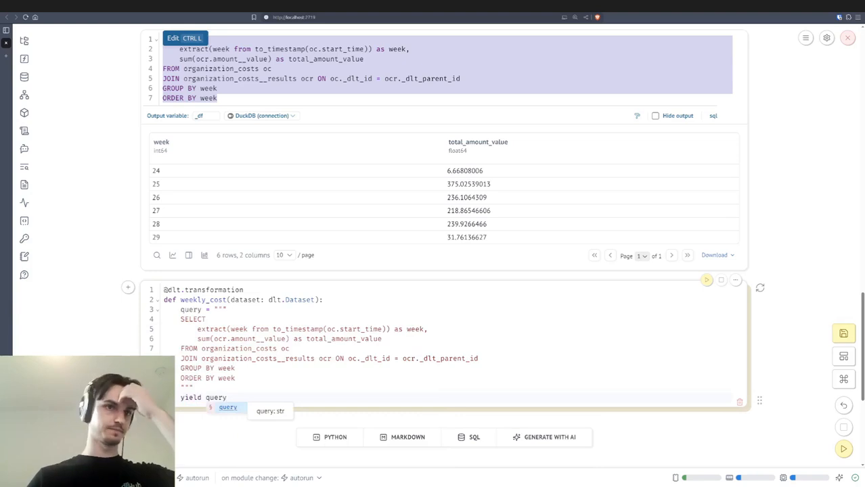
left_click(277, 358)
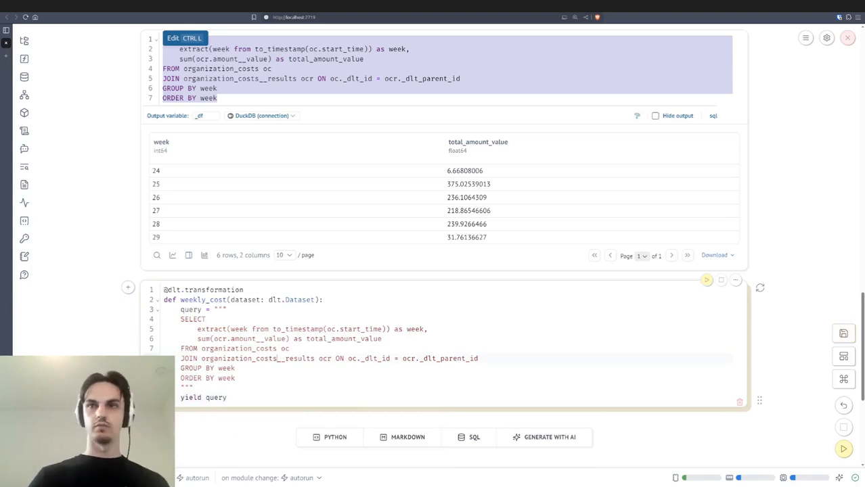
key("ctrl+Return")
scroll(433, 244, "down", 3)
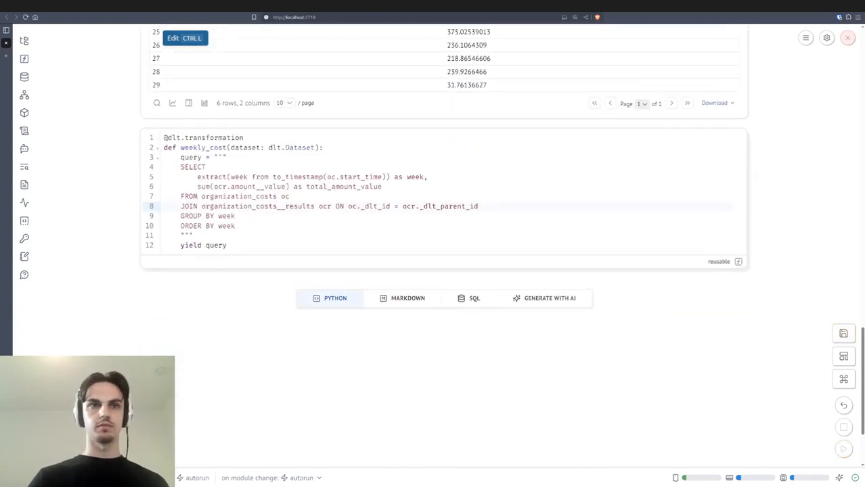
- Add a new Python cell below the weekly_cost cell and enter "list(weekly_cost(dataset))"
left_click(330, 298)
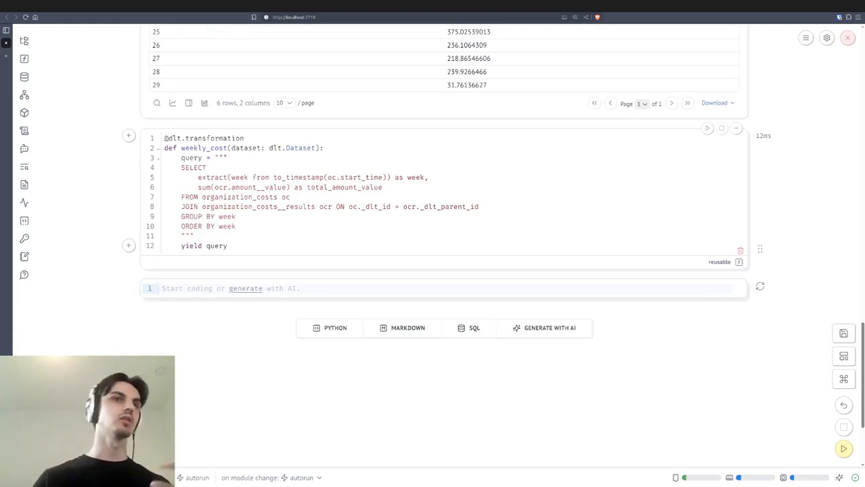
left_click_drag(196, 236, 162, 159)
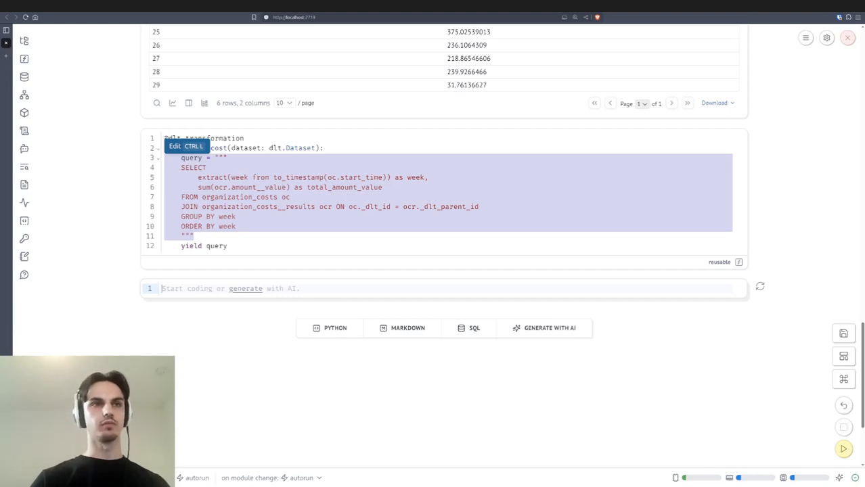
left_click(162, 289)
type("list(")
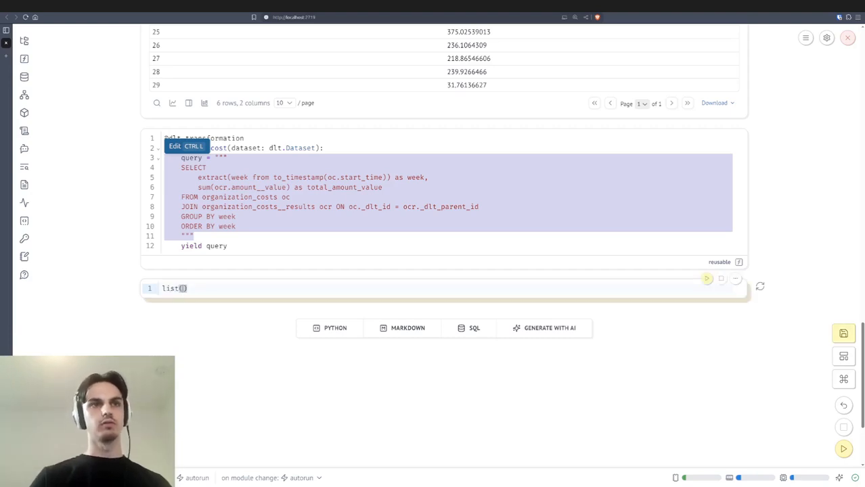
type("wee")
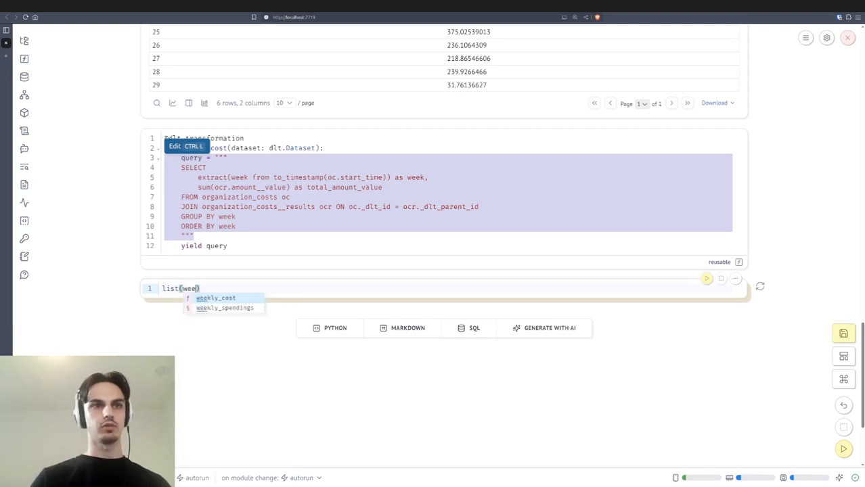
key("Escape")
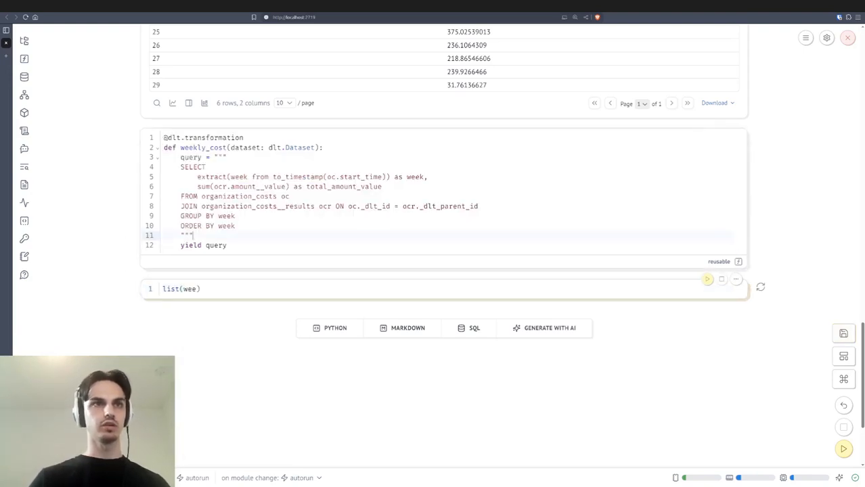
type("kly")
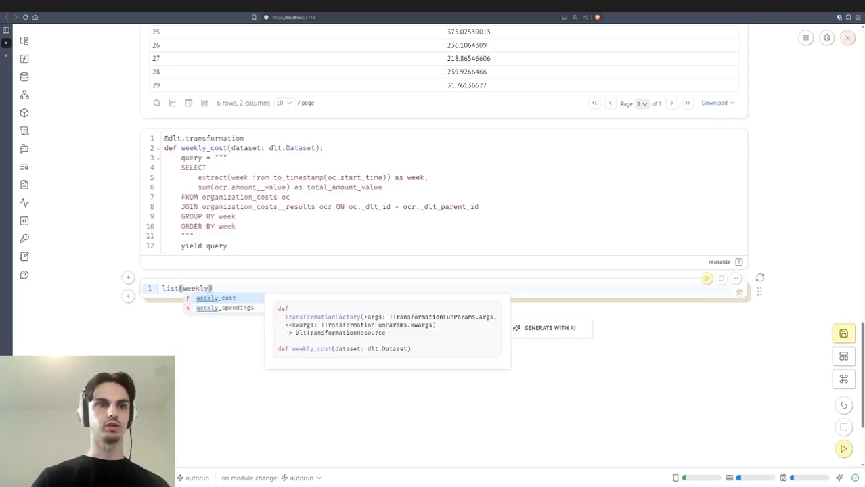
key("Return")
type("(")
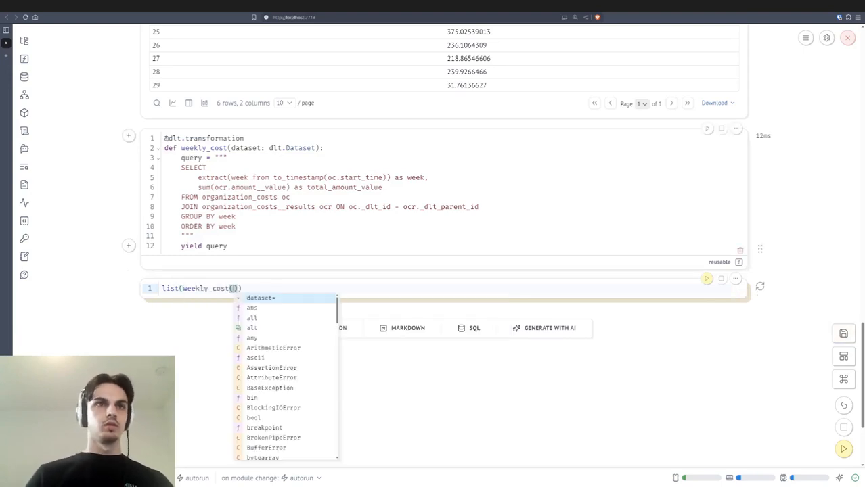
type("dataset")
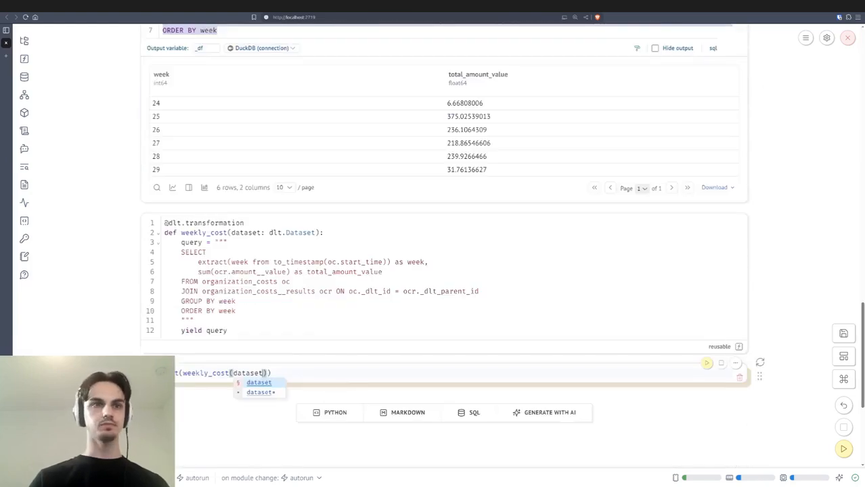
- Append "[0]" to the list expression to get its first item and run the cell
left_click(271, 373)
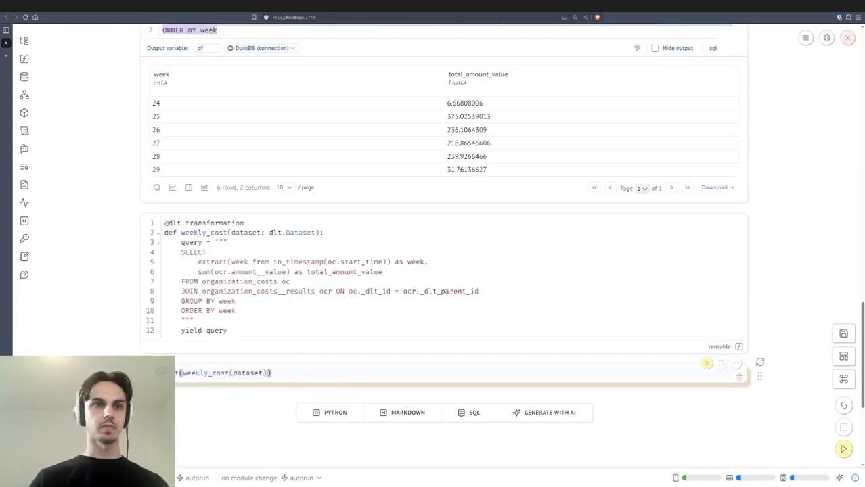
type("[0]")
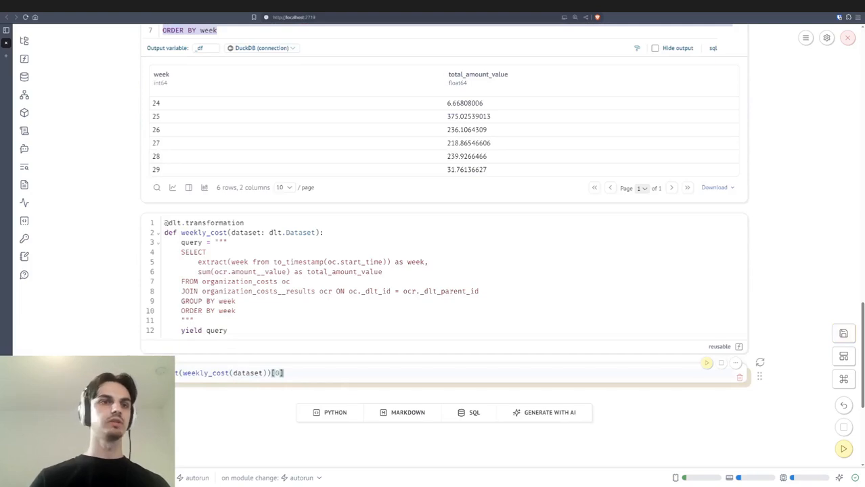
key("ctrl+Return")
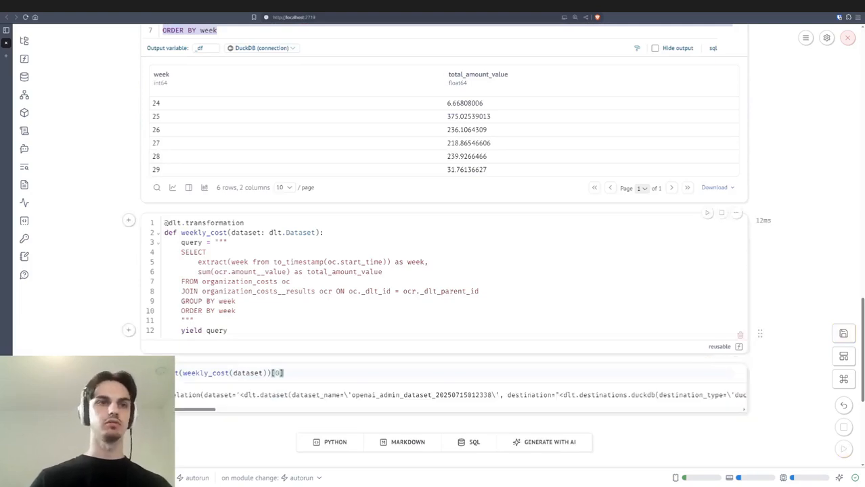
- Append ".schema" to the list expression, run the cell, and compare the output columns with the total_amount_value and week aliases in the query
double_click(191, 330)
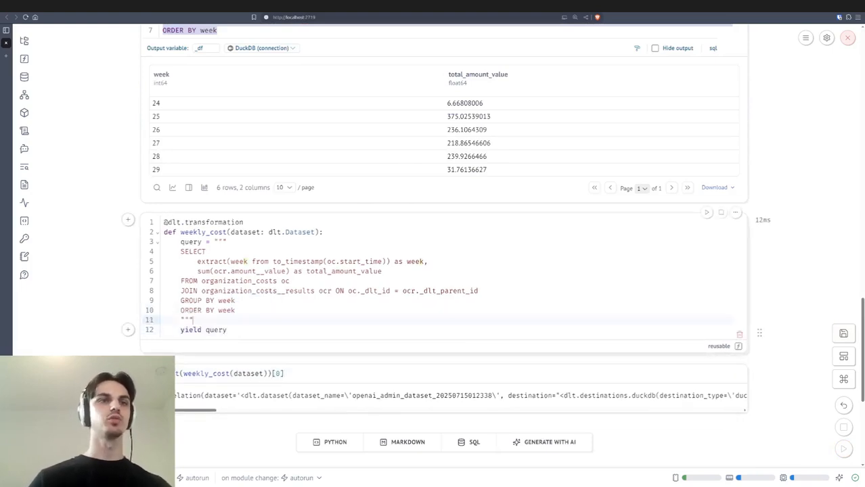
left_click_drag(193, 320, 164, 242)
left_click(291, 373)
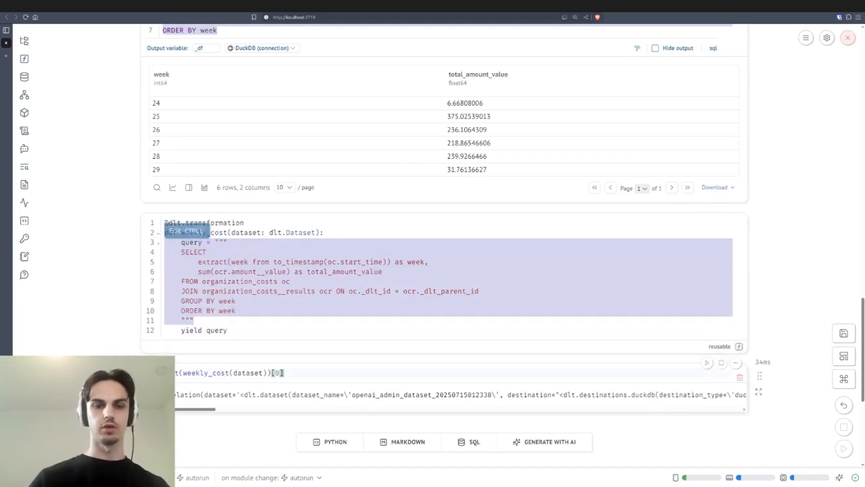
type(".schema")
key("ctrl+Return")
scroll(433, 243, "down", 3)
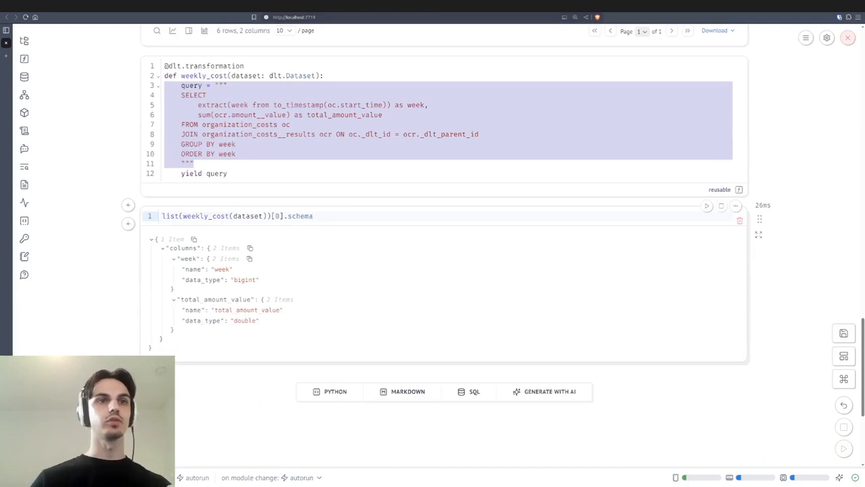
double_click(344, 115)
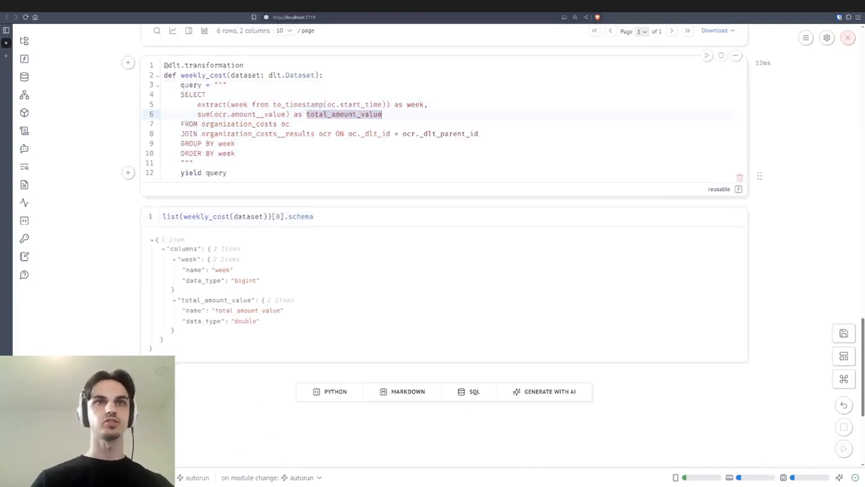
double_click(414, 105)
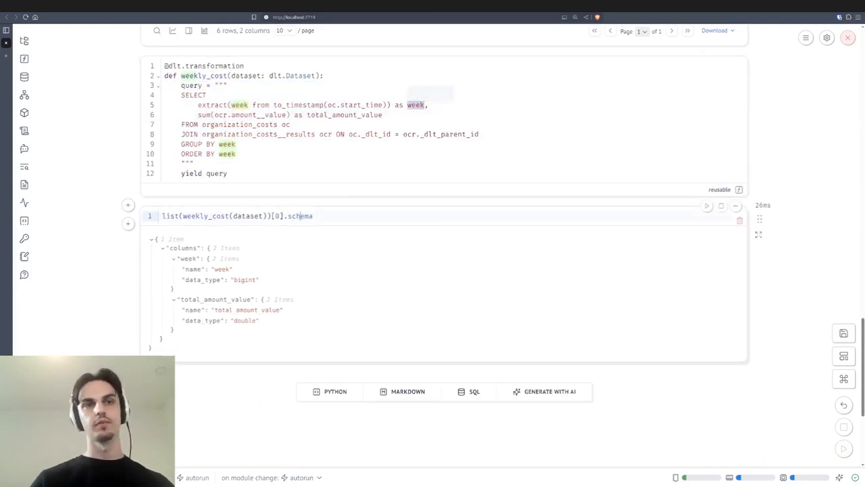
- Replace "schema" with "df()" in the list expression and run the cell to view the transformation result as a dataframe
double_click(300, 216)
key("BackSpace")
type("df()")
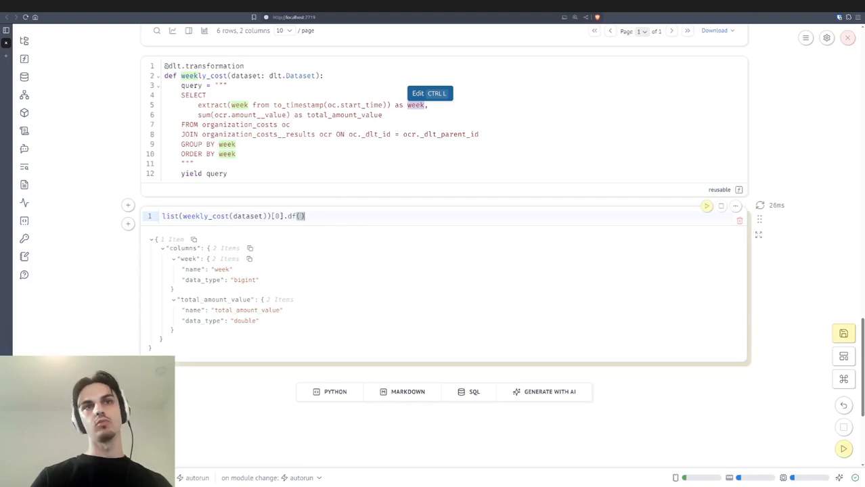
key("ctrl+Return")
scroll(443, 244, "up", 2)
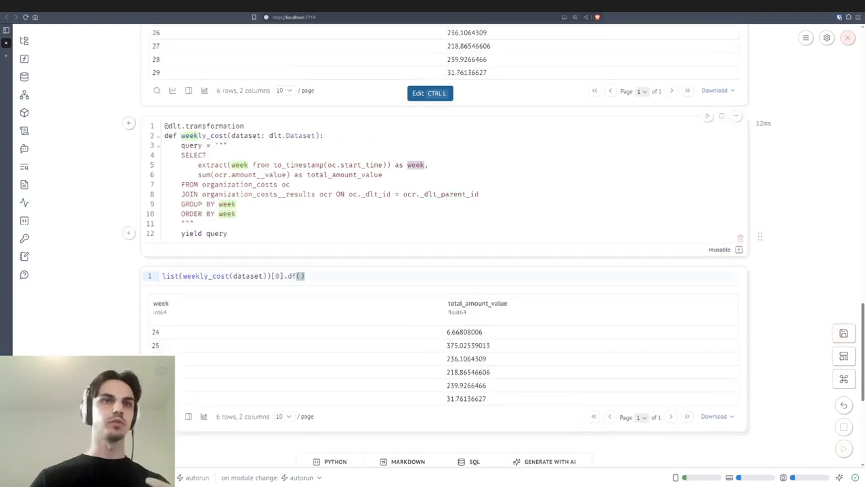
- Replace the whole list expression in the last cell with "pipeline"
key("shift+Left")
key("shift+Left")
key("shift+Left")
key("shift+Left")
key("shift+Left")
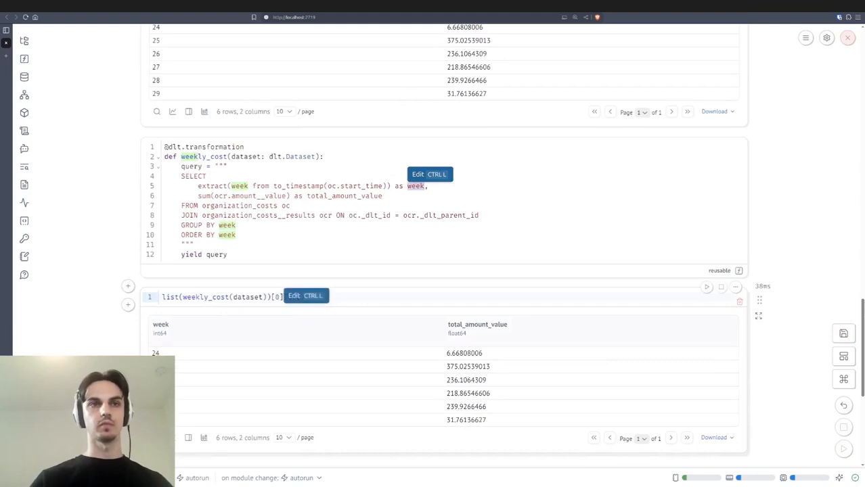
key("shift+Home")
key("BackSpace")
type("pipeline")
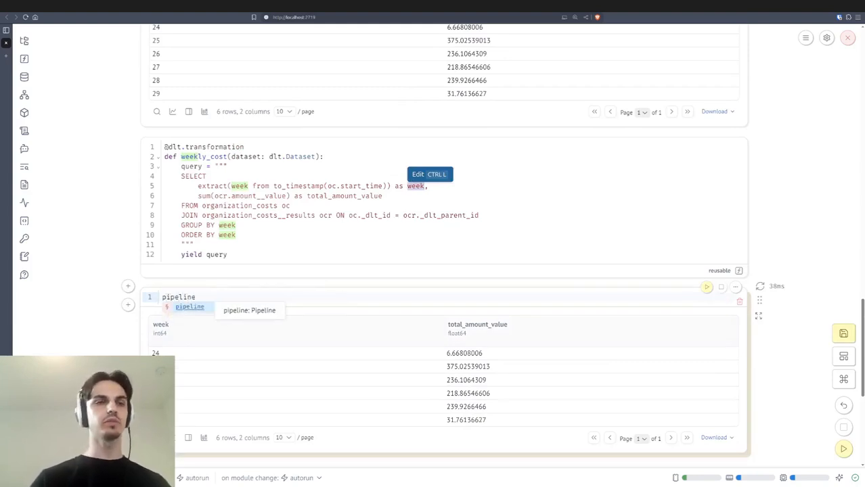
key("Escape")
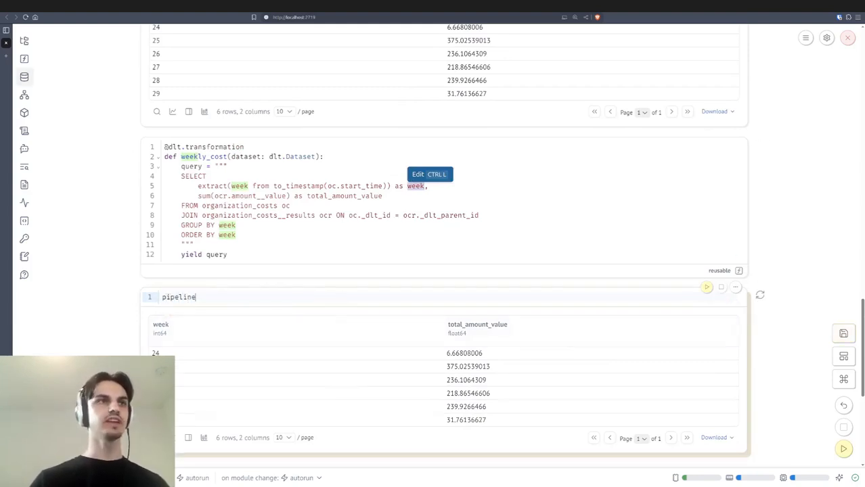
left_click(24, 77)
left_click(74, 93)
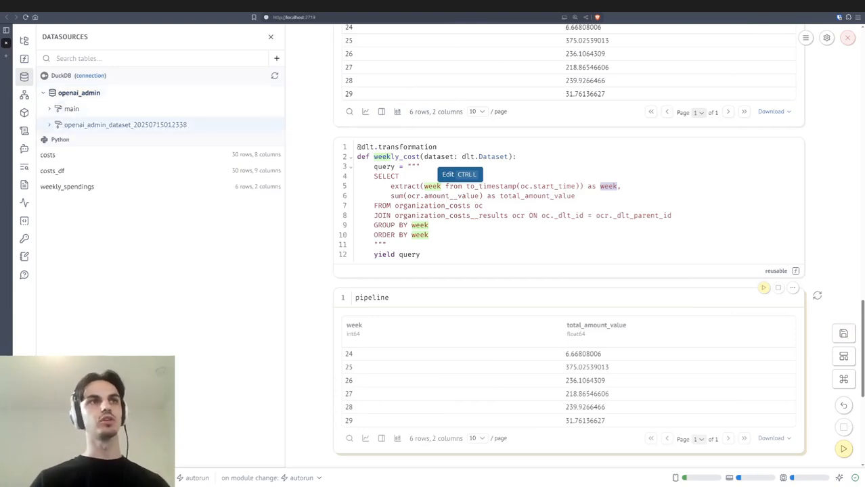
left_click(125, 125)
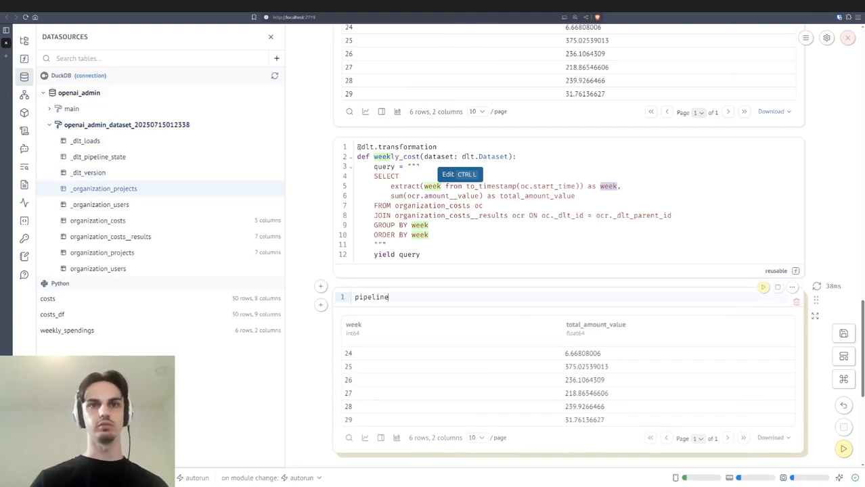
- Complete the last cell as "pipeline.run(weekly_cost(dataset))" and run it to load the transformation
type(".run")
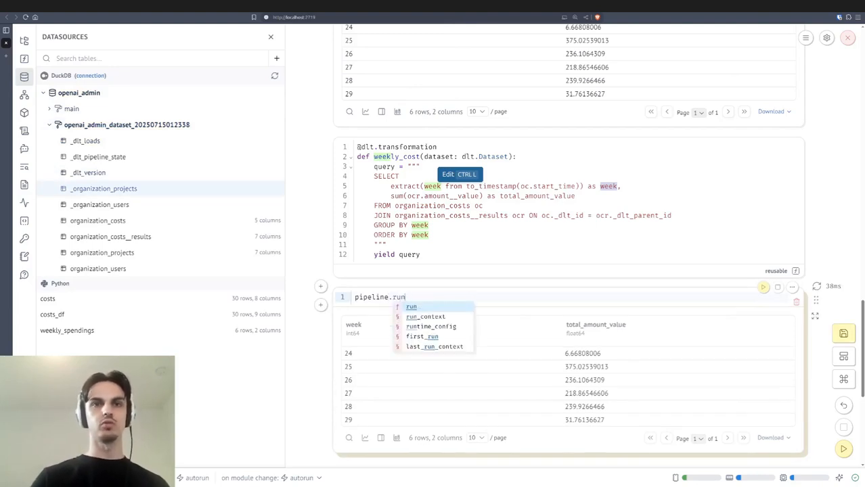
type("(weekly_cost(")
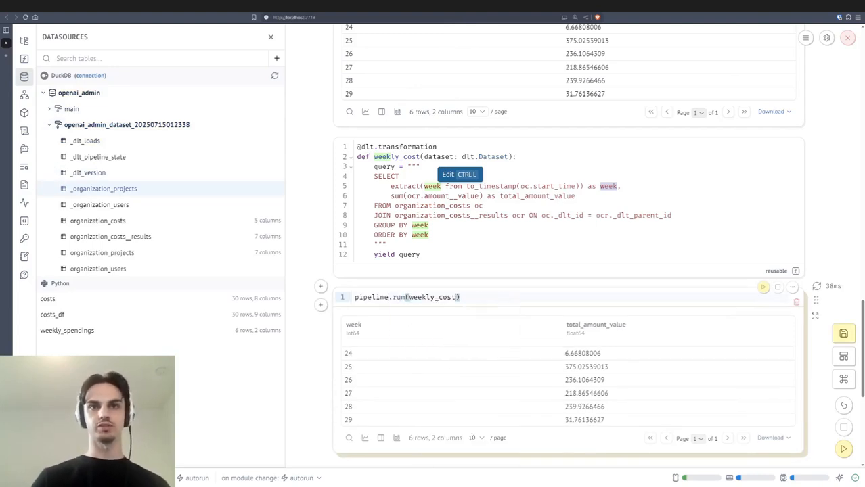
type("dataset")
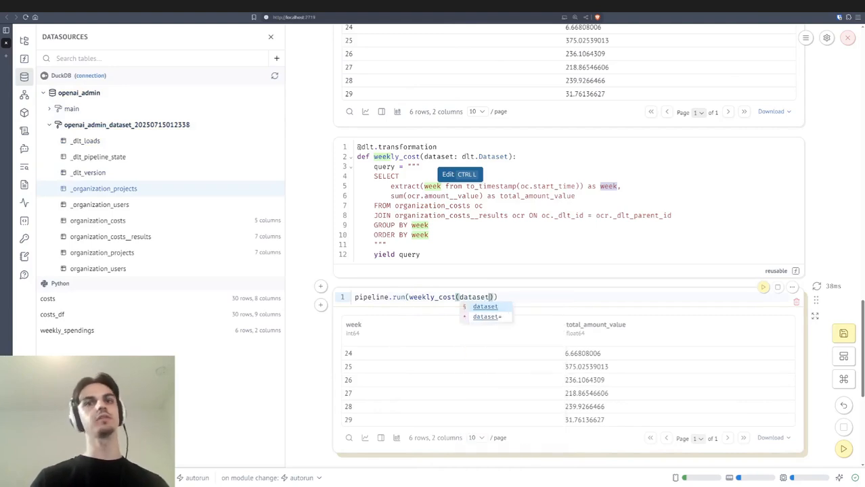
type("))")
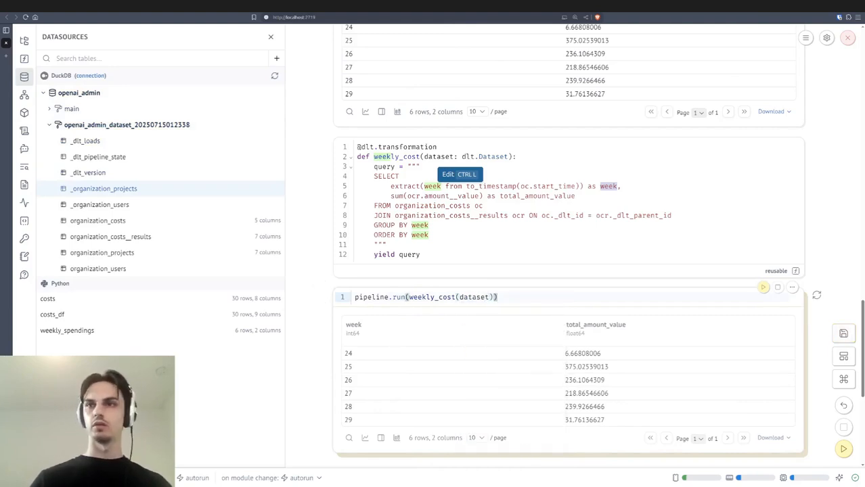
key("ctrl+Return")
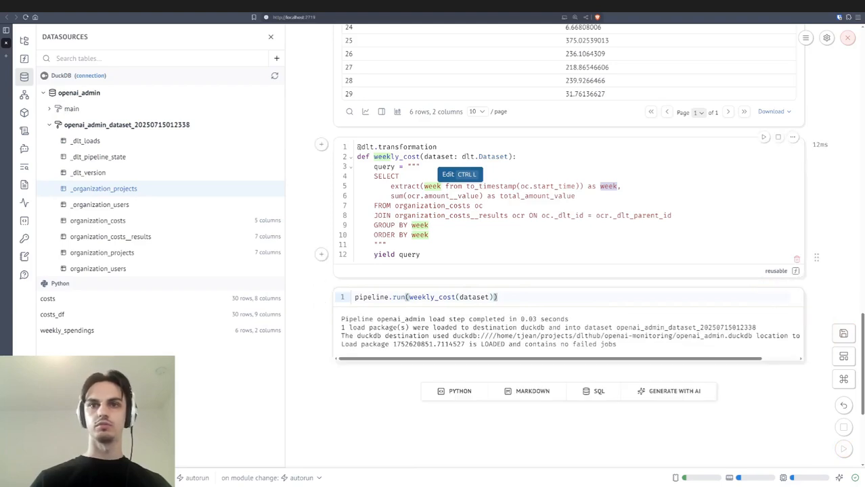